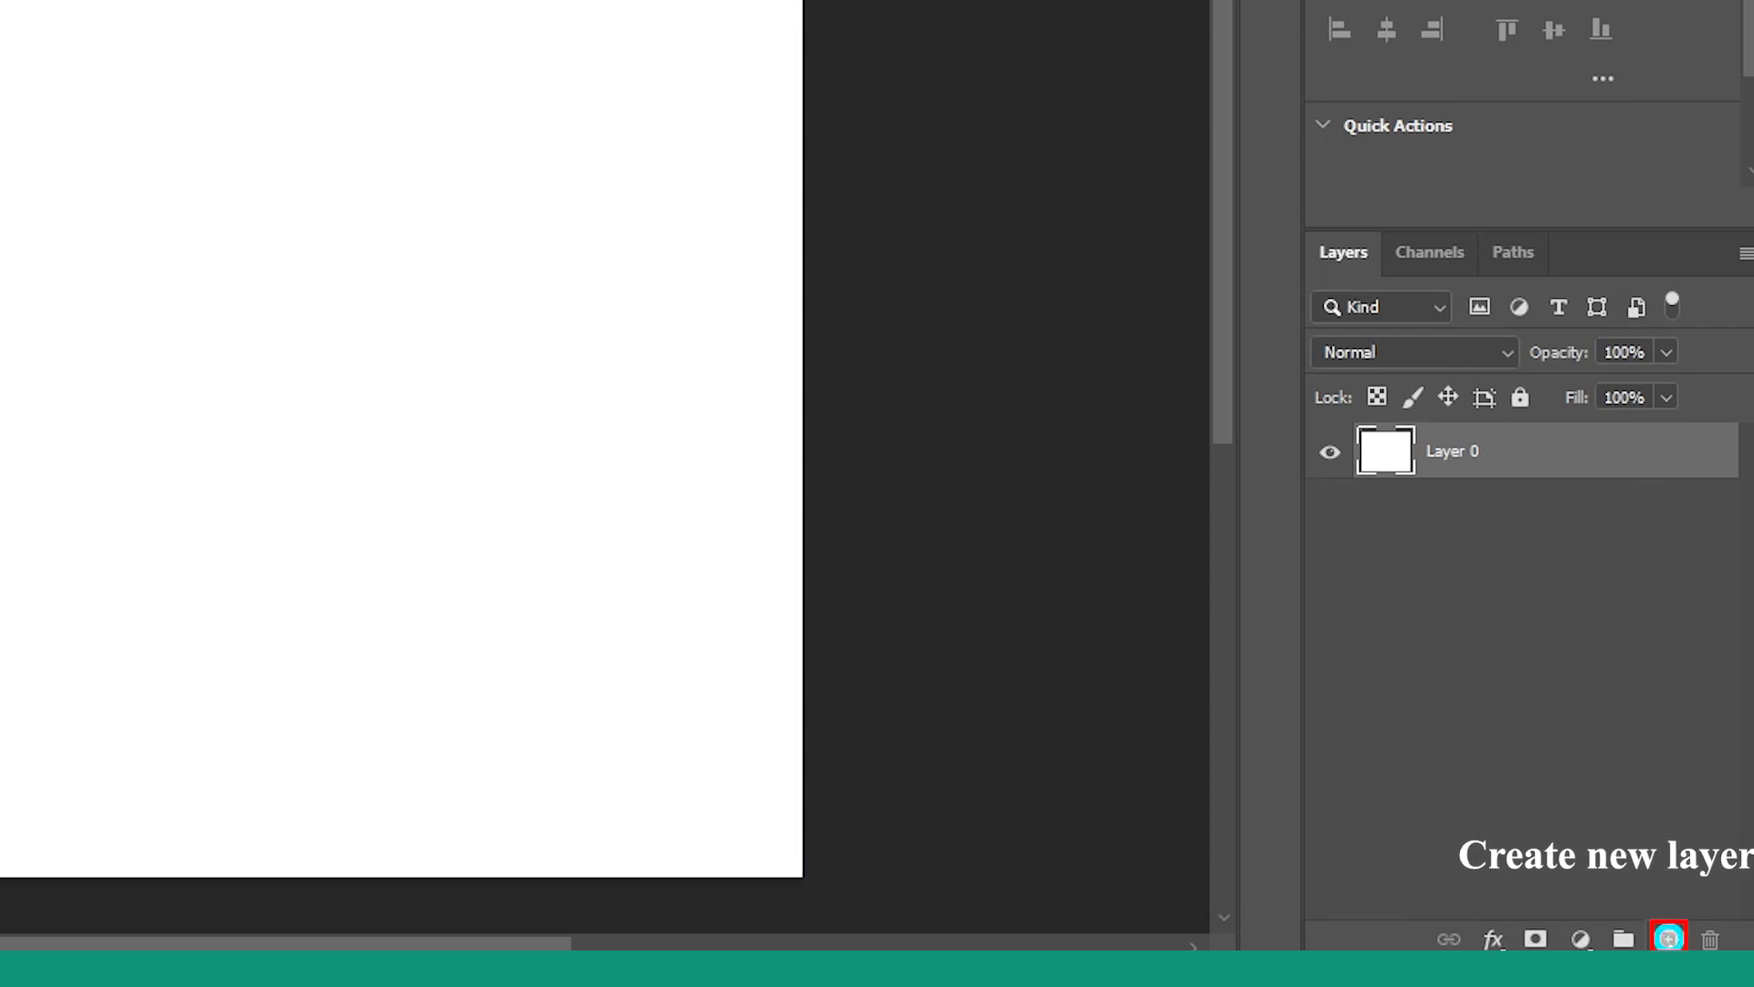
- Add a new layer and draw a square marquee selection about 667 px wide in the canvas's upper-left area
left_click(1668, 940)
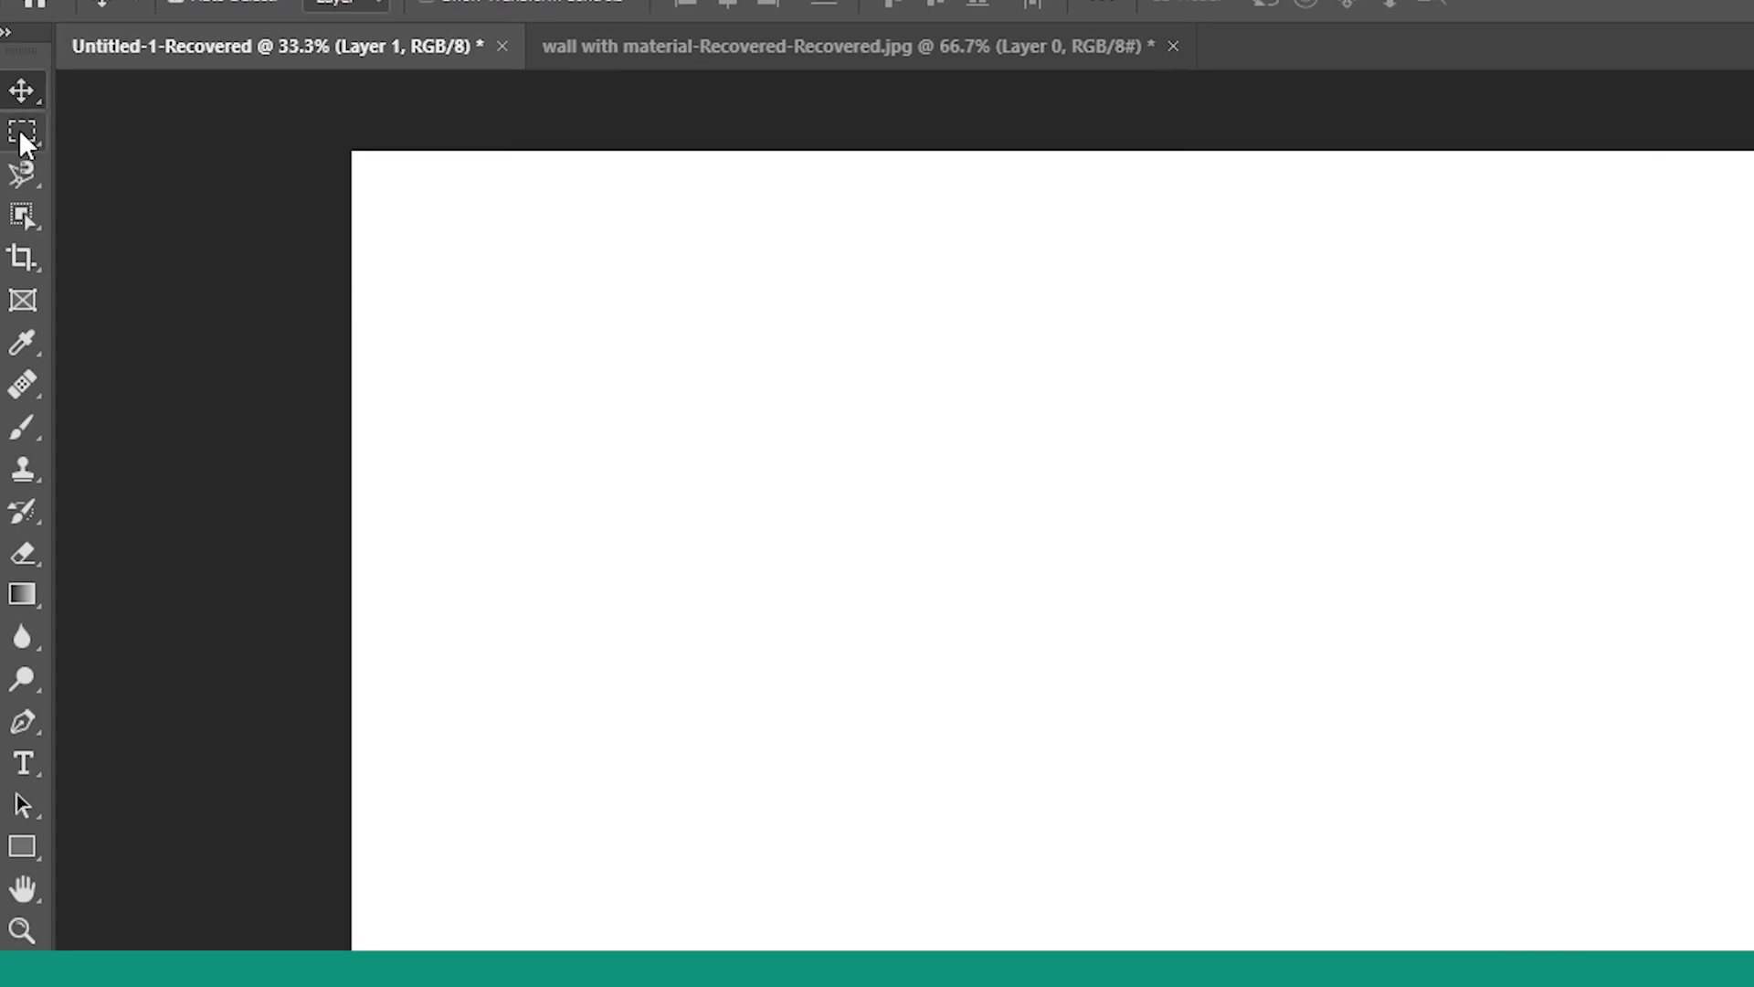
left_click(19, 129)
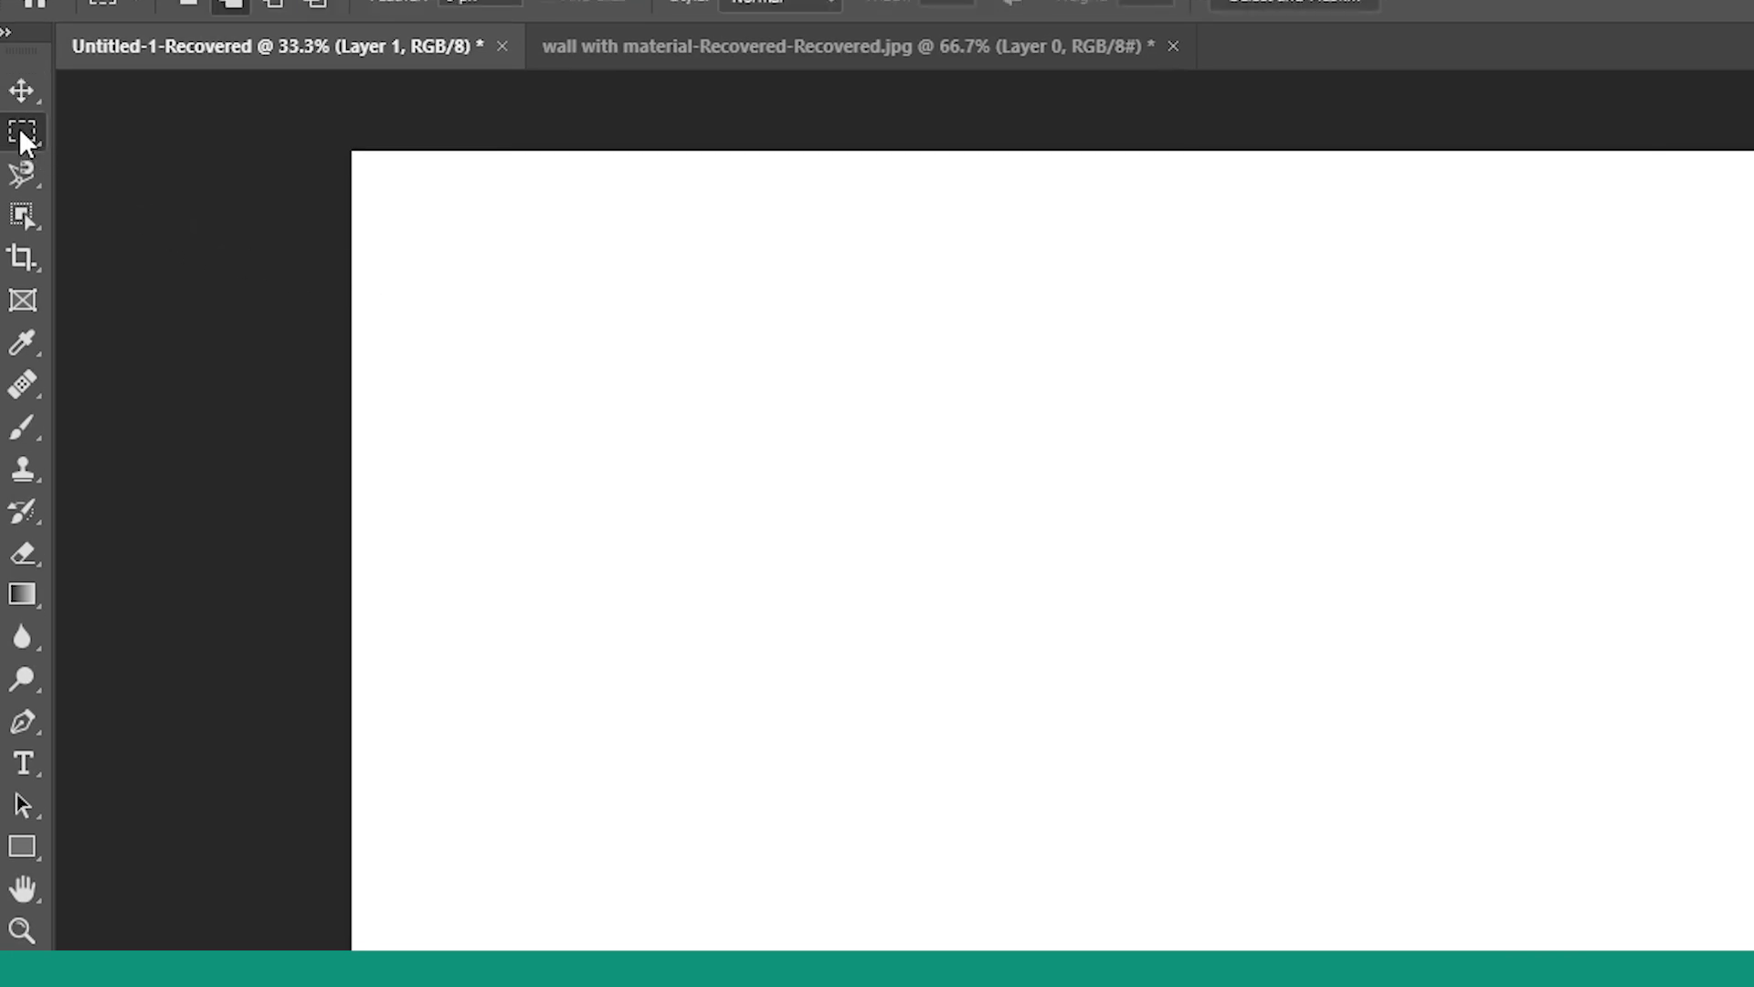
right_click(19, 128)
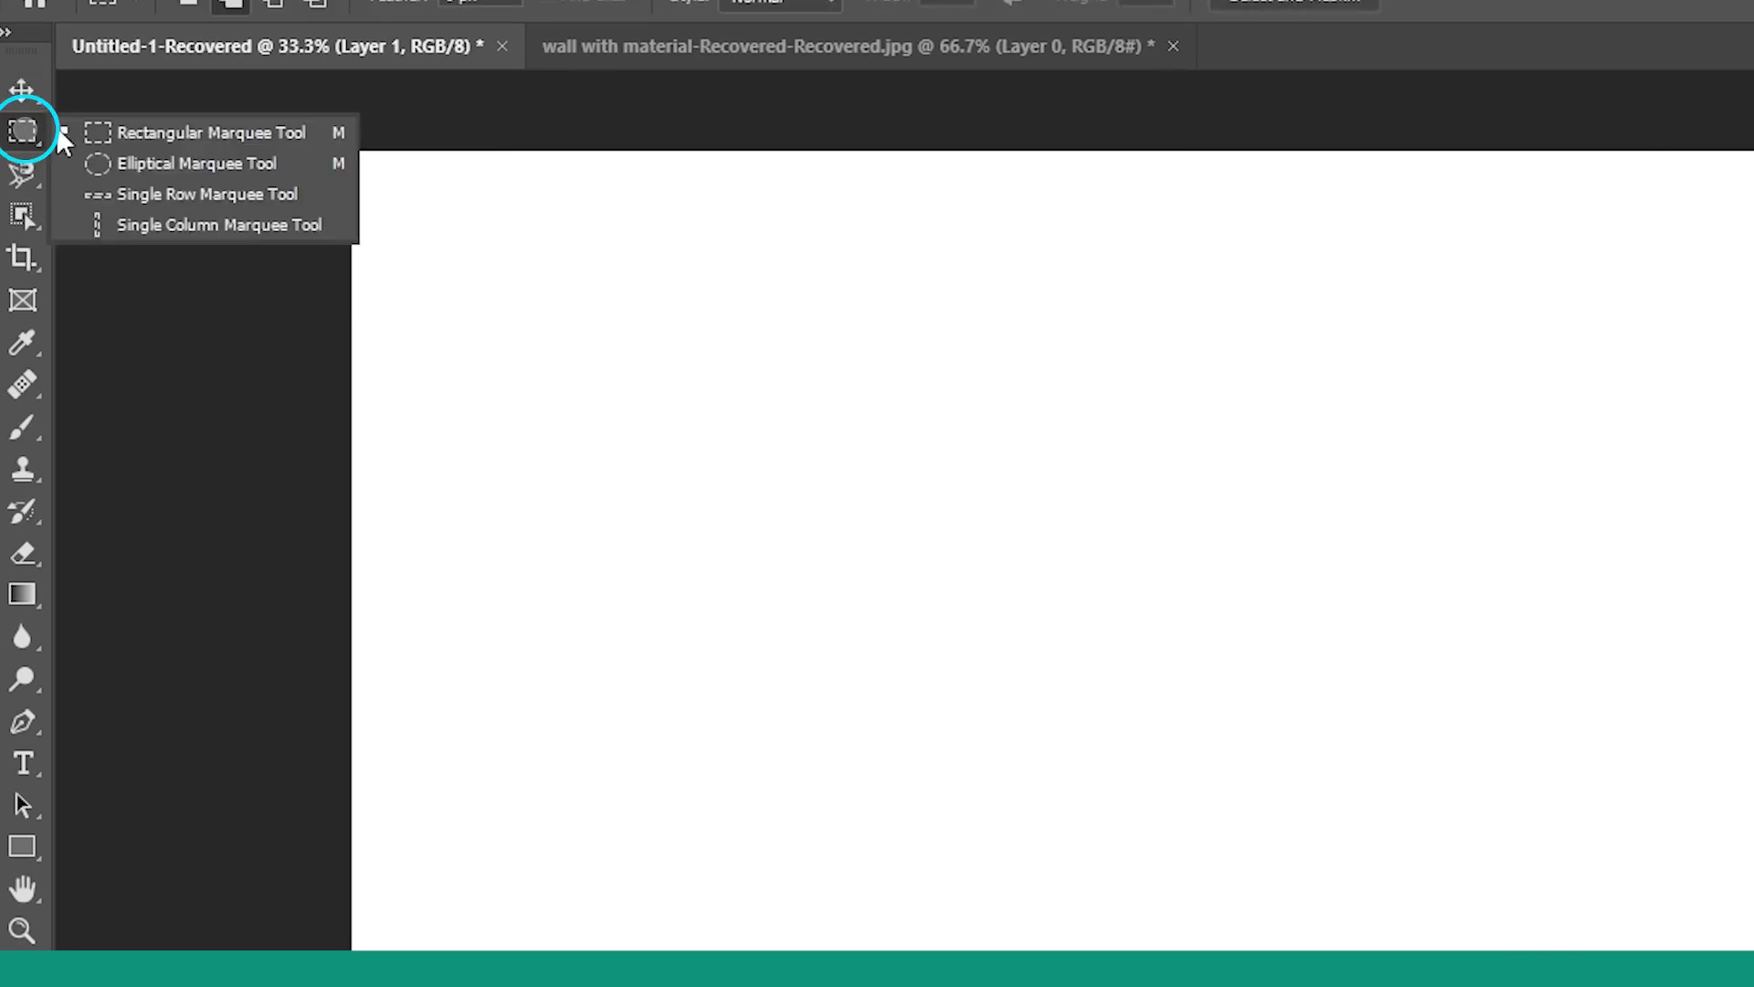
left_click(212, 131)
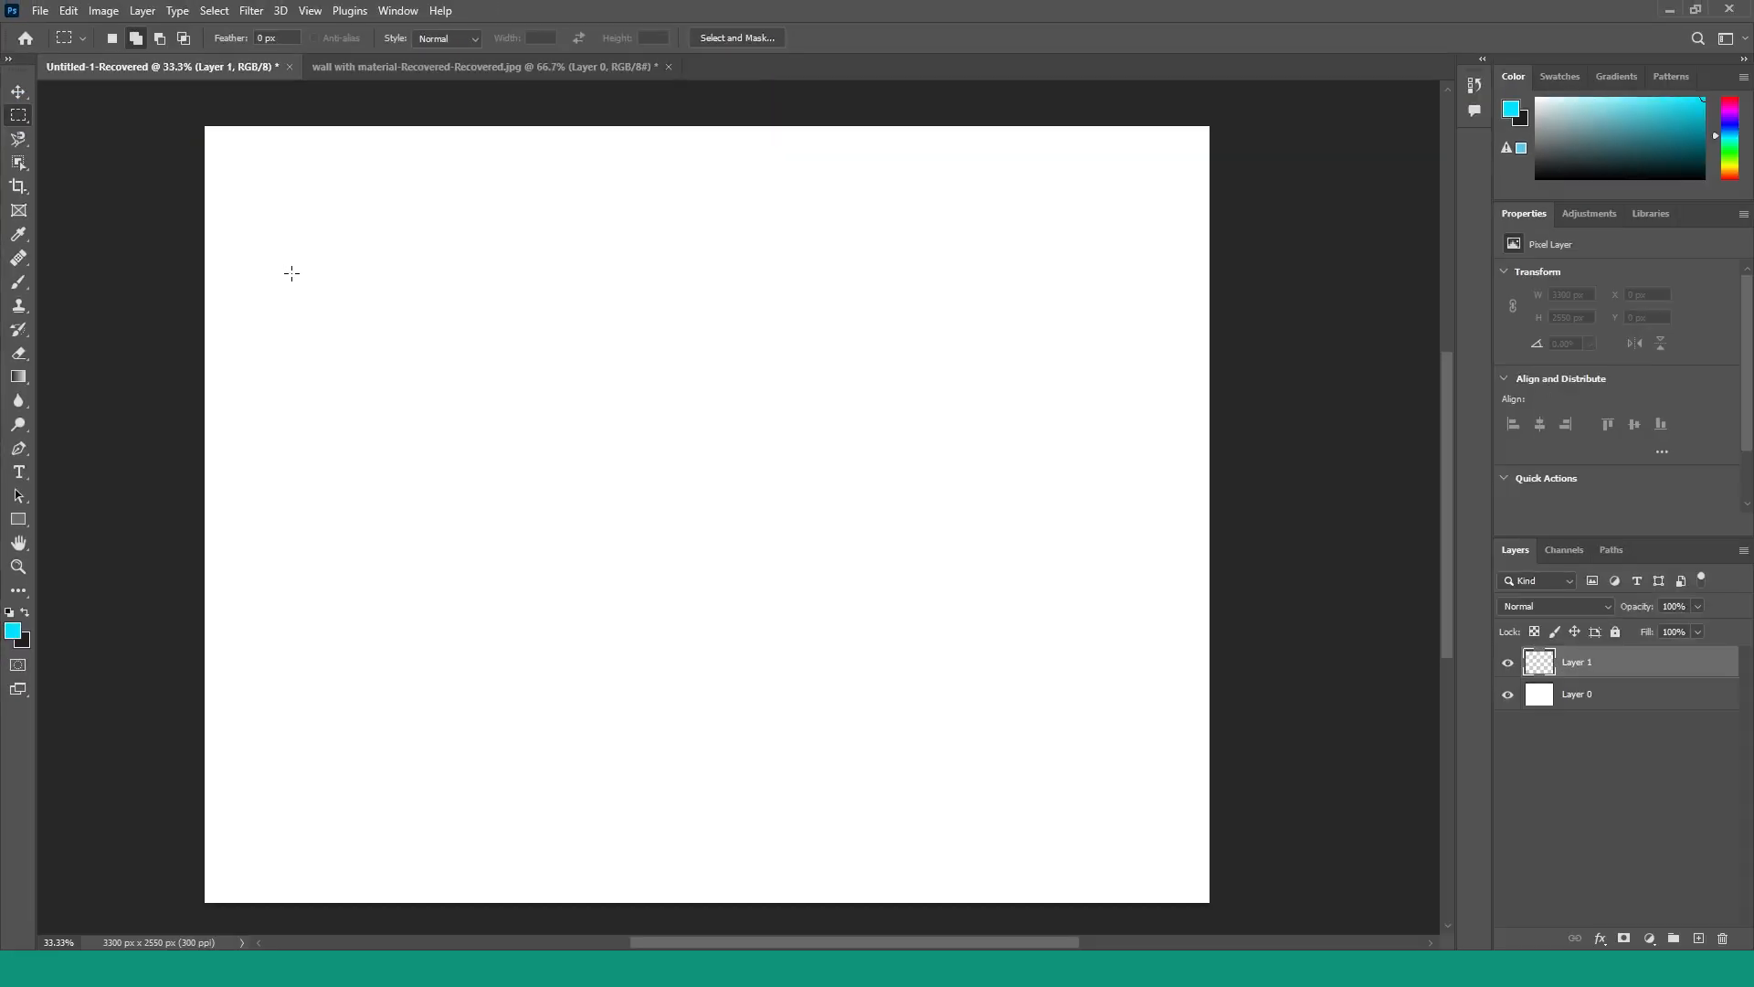
left_click_drag(282, 267, 521, 472)
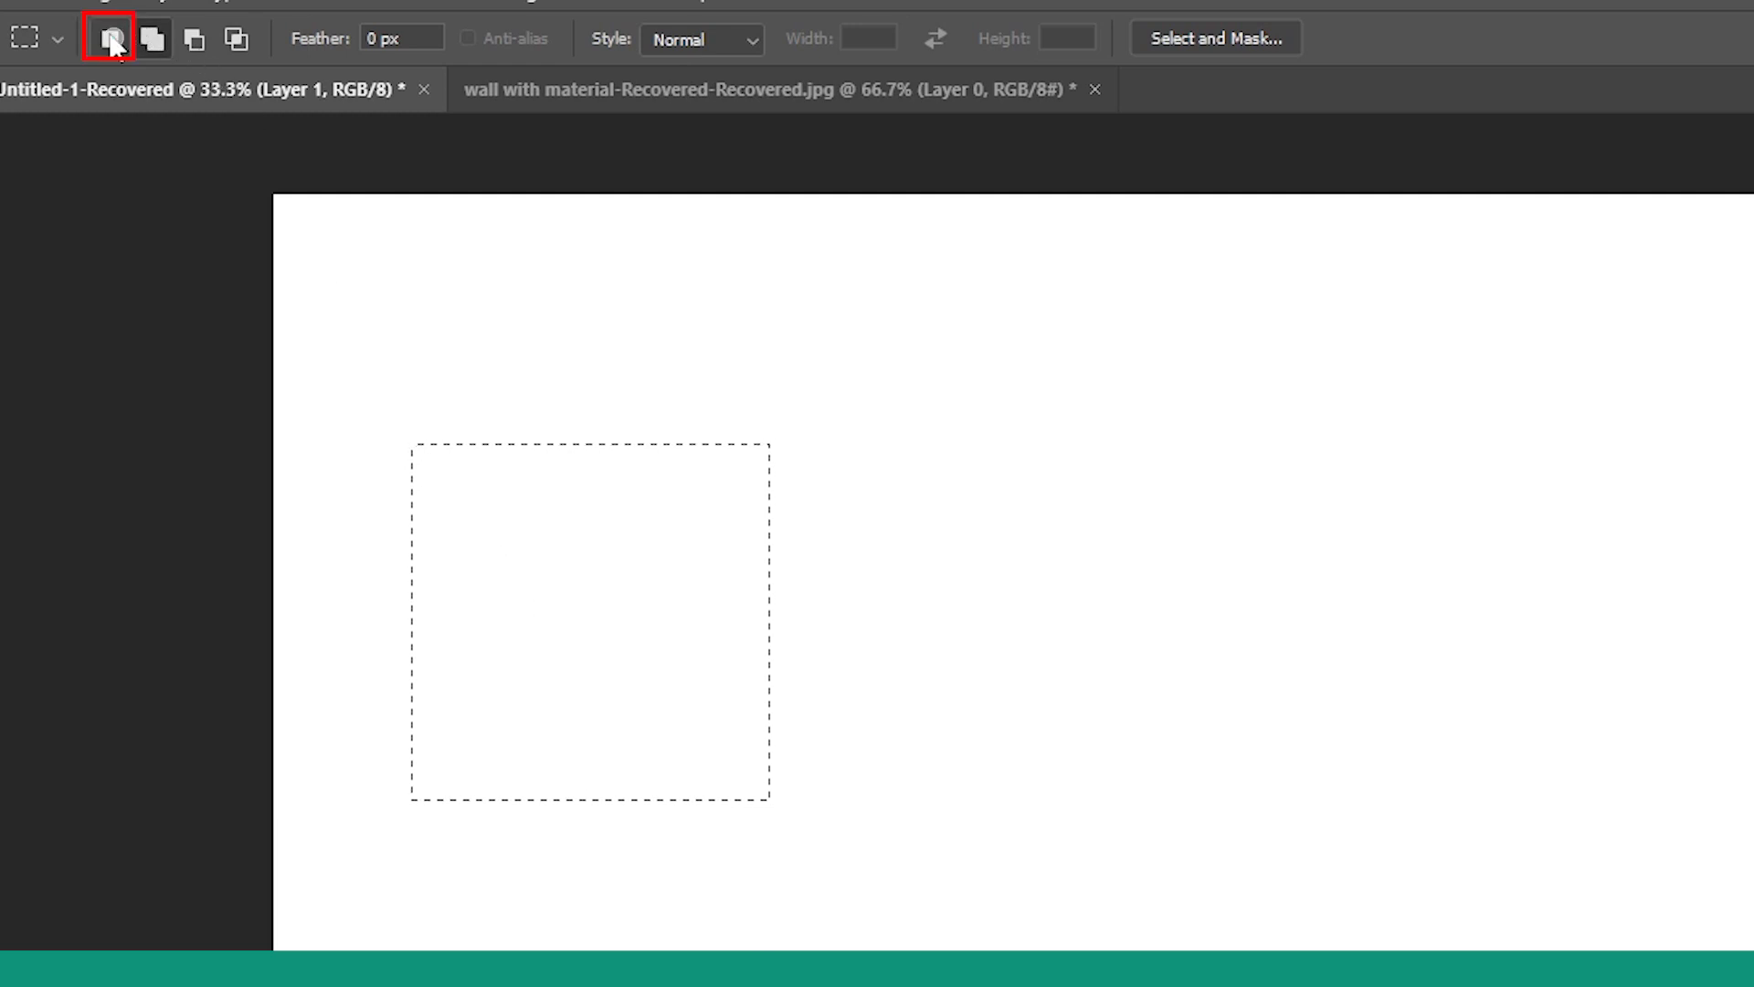
- Using New Selection mode, shift the square selection toward the canvas's upper-left corner, fill it with the cyan foreground color and deselect
left_click(113, 41)
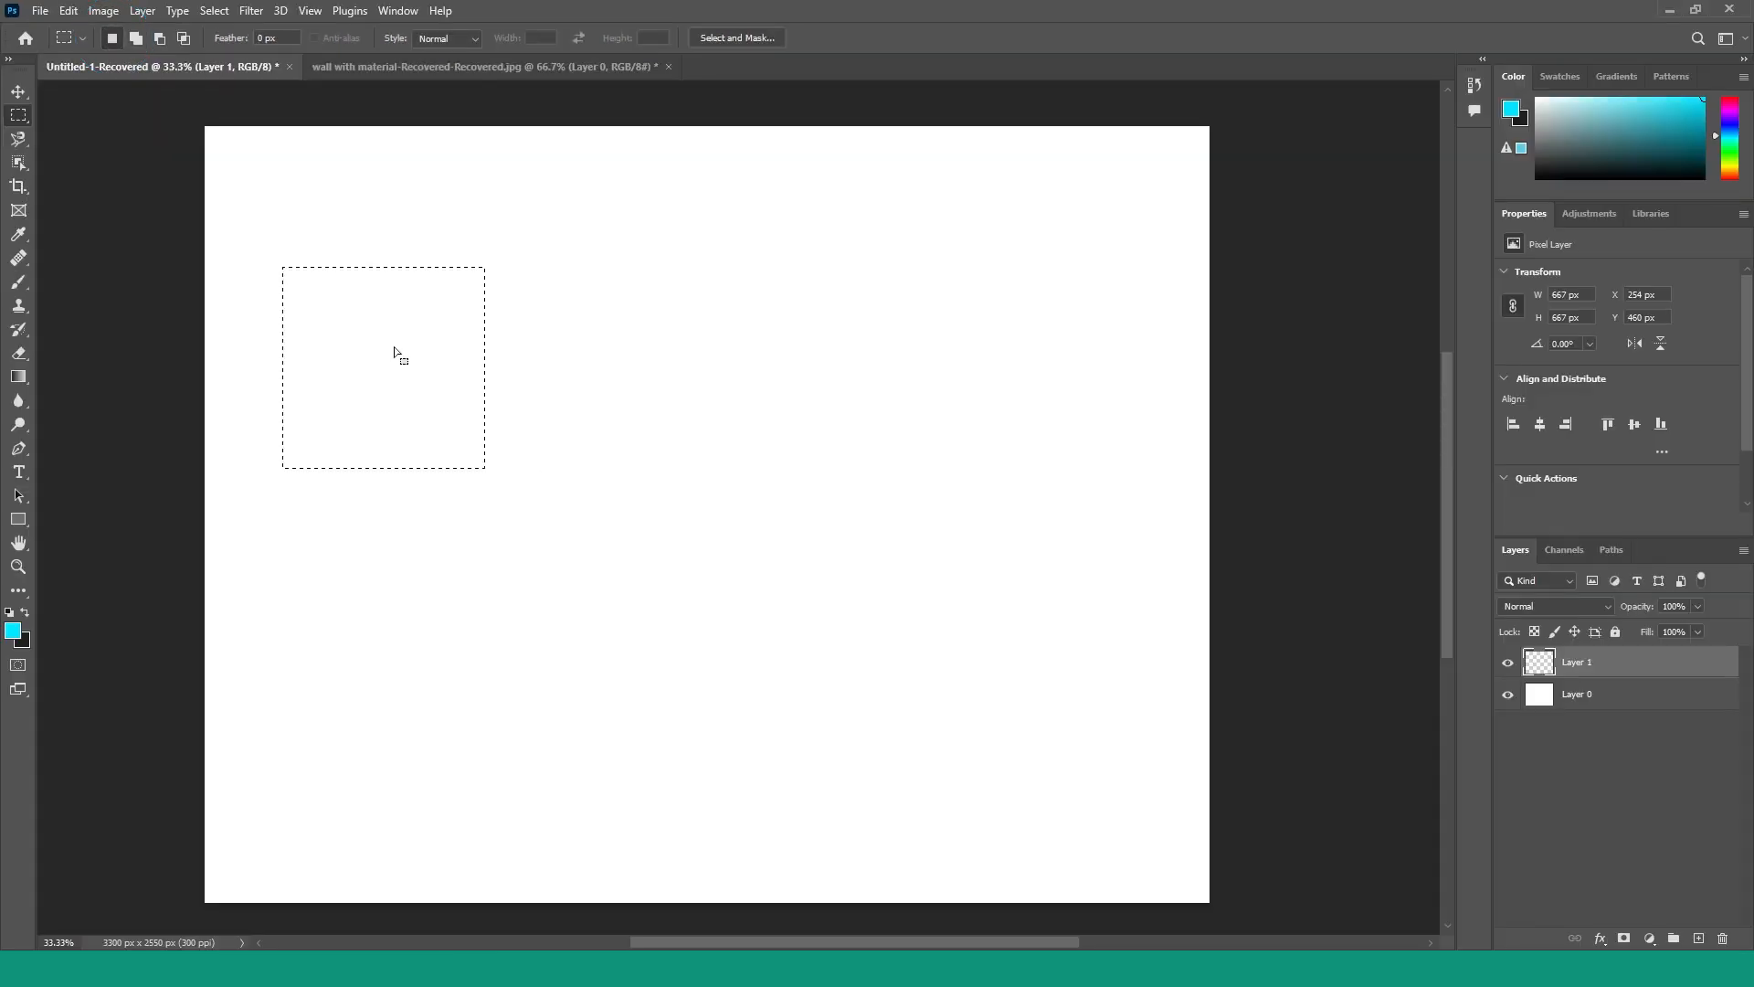
left_click_drag(394, 350, 285, 268)
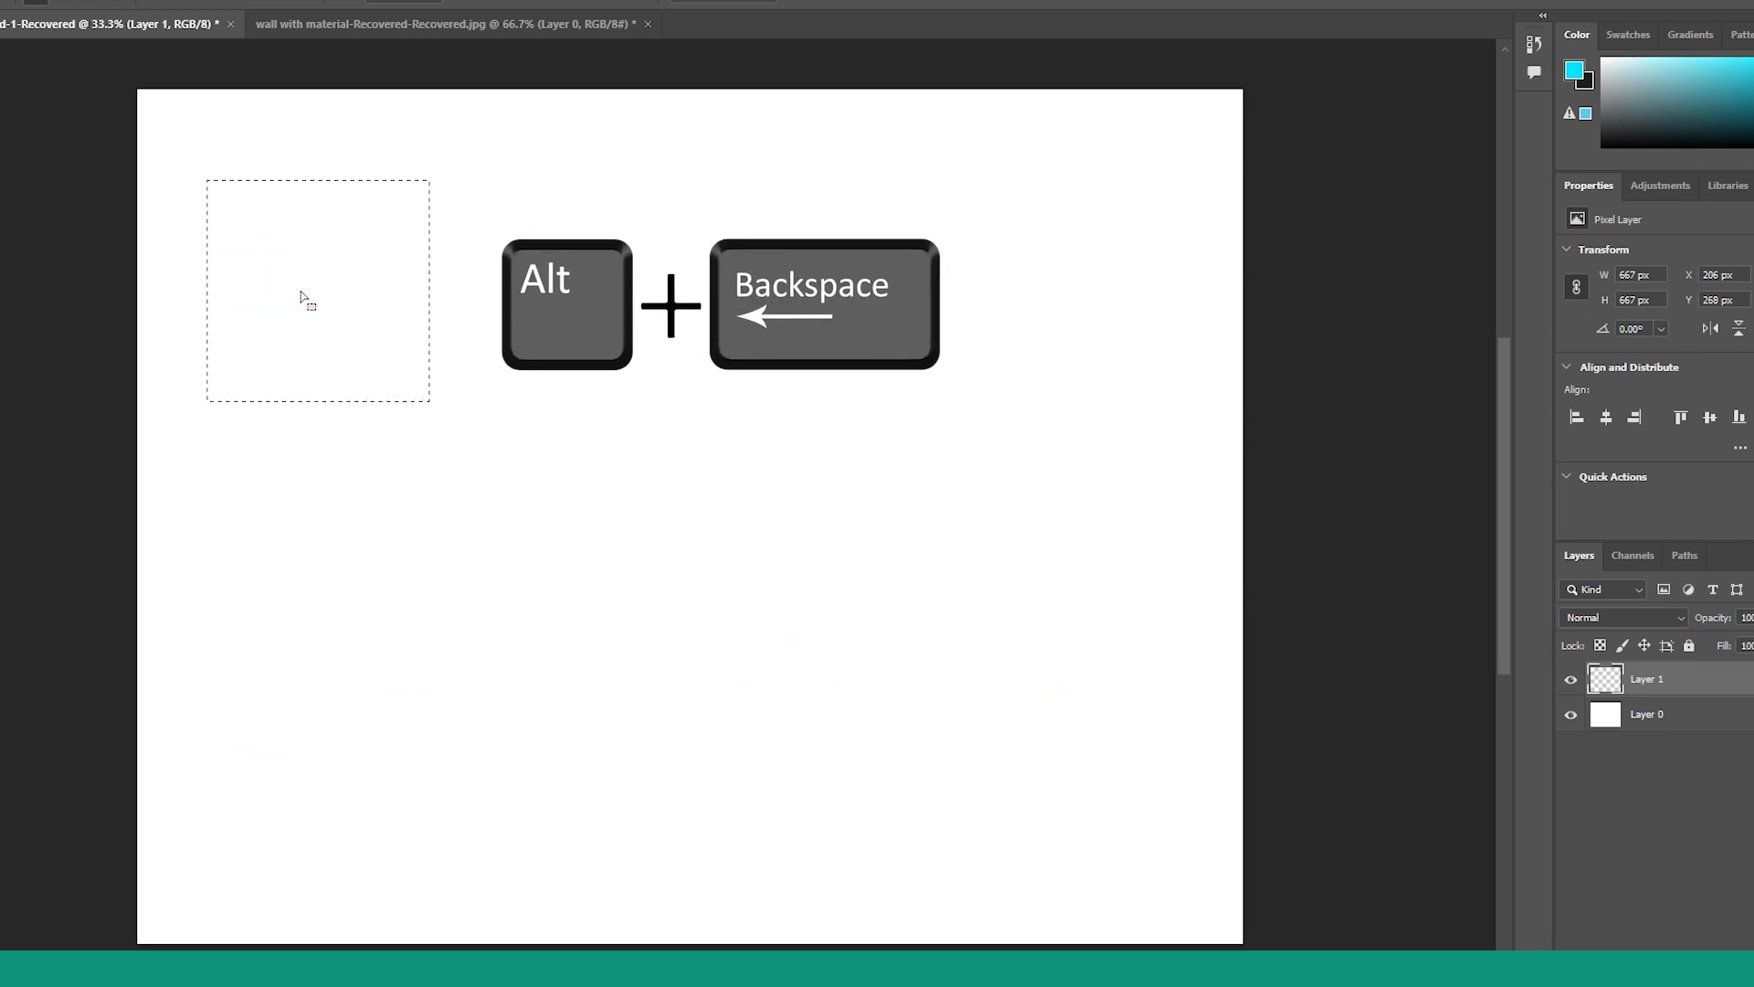
key("alt+BackSpace")
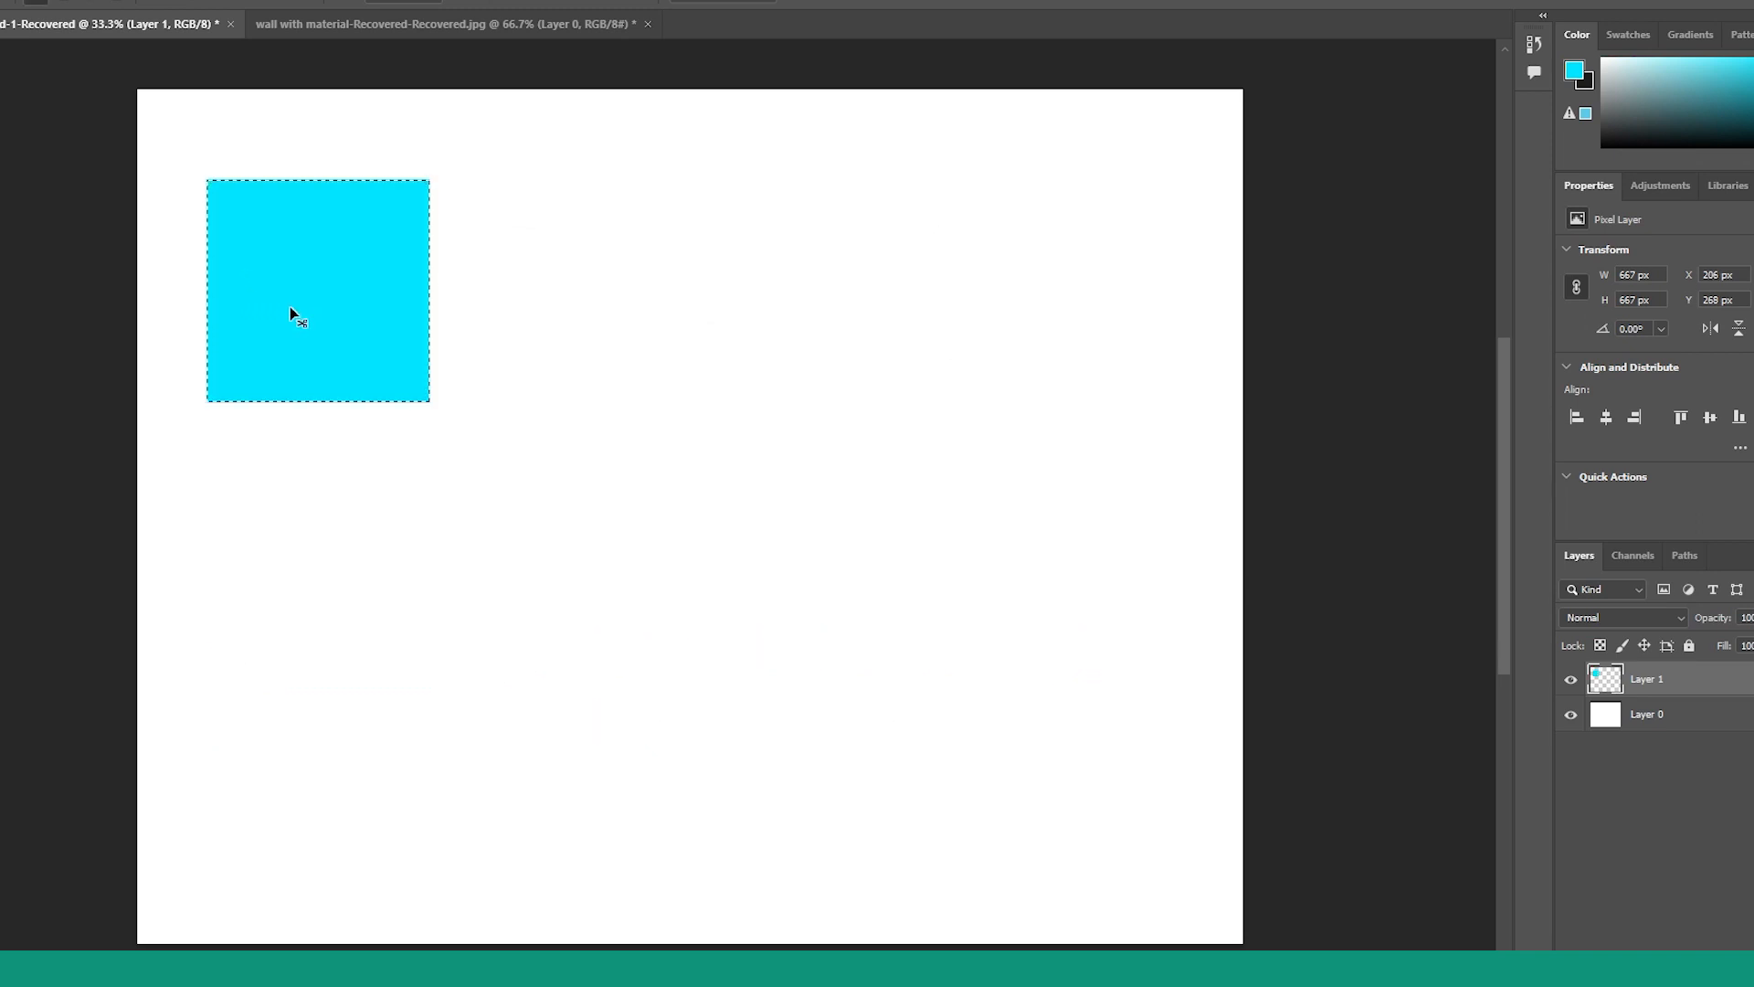
key("ctrl+d")
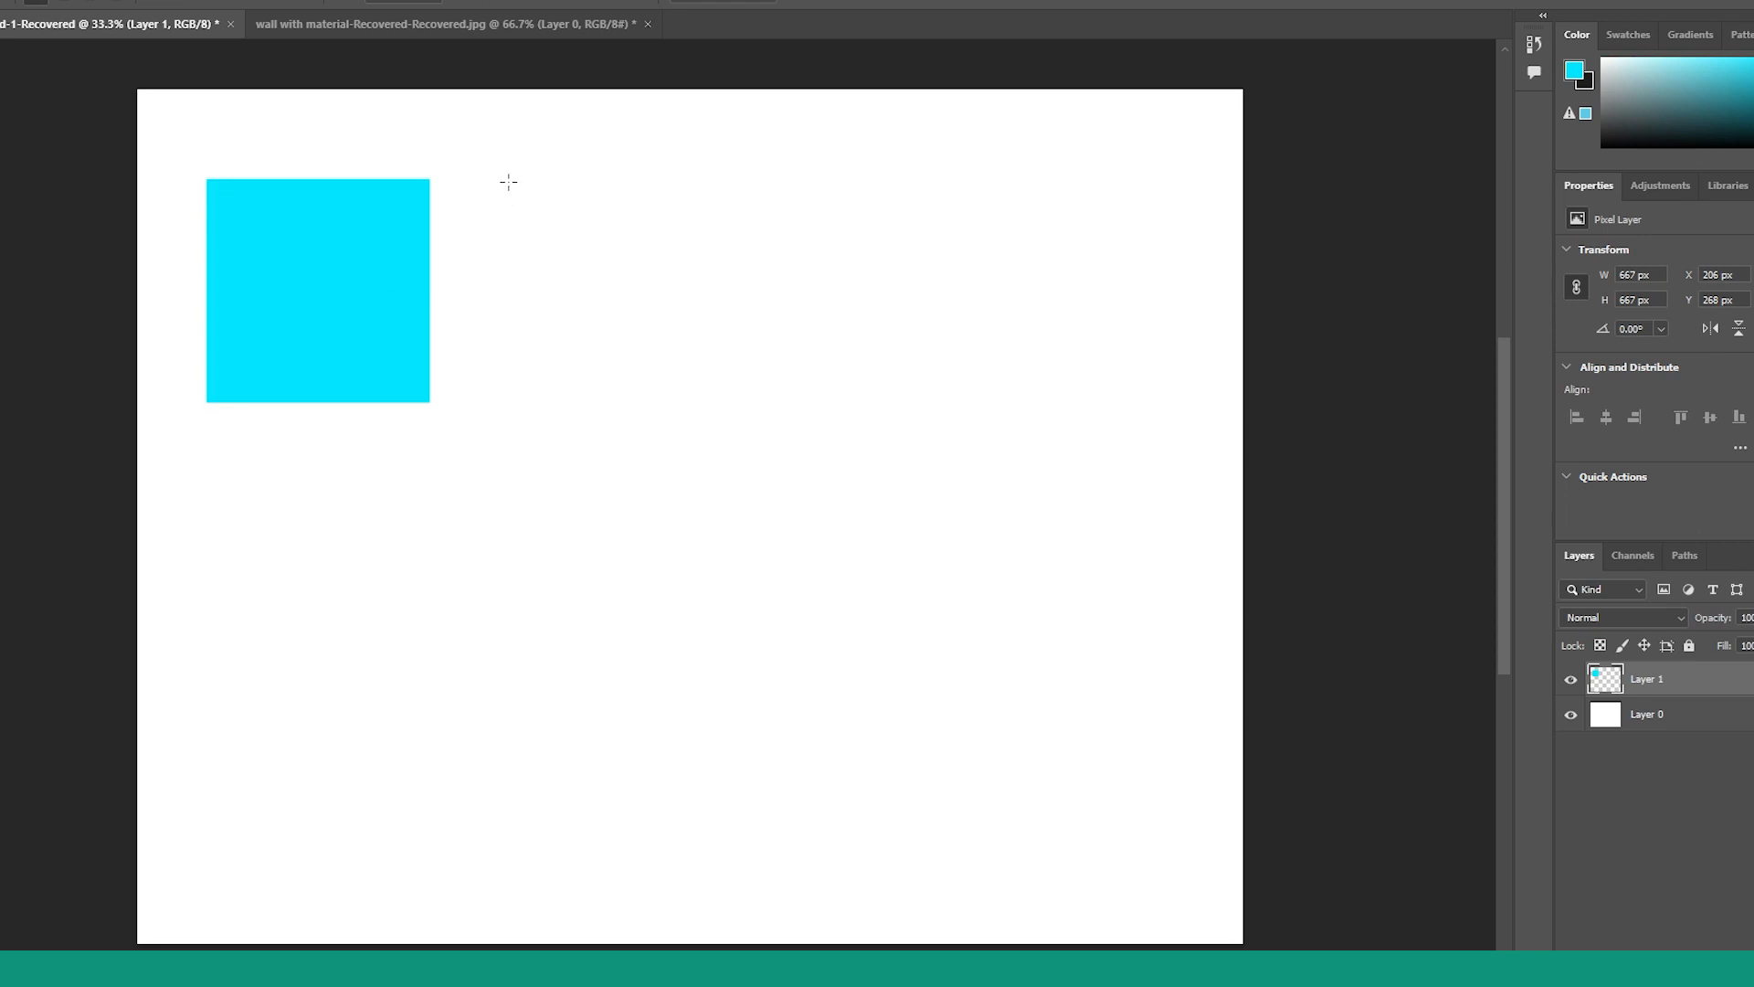
- Build a square selection right of the cyan square with a small rectangle added at each corner, and fill it with cyan
left_click_drag(496, 181, 716, 449)
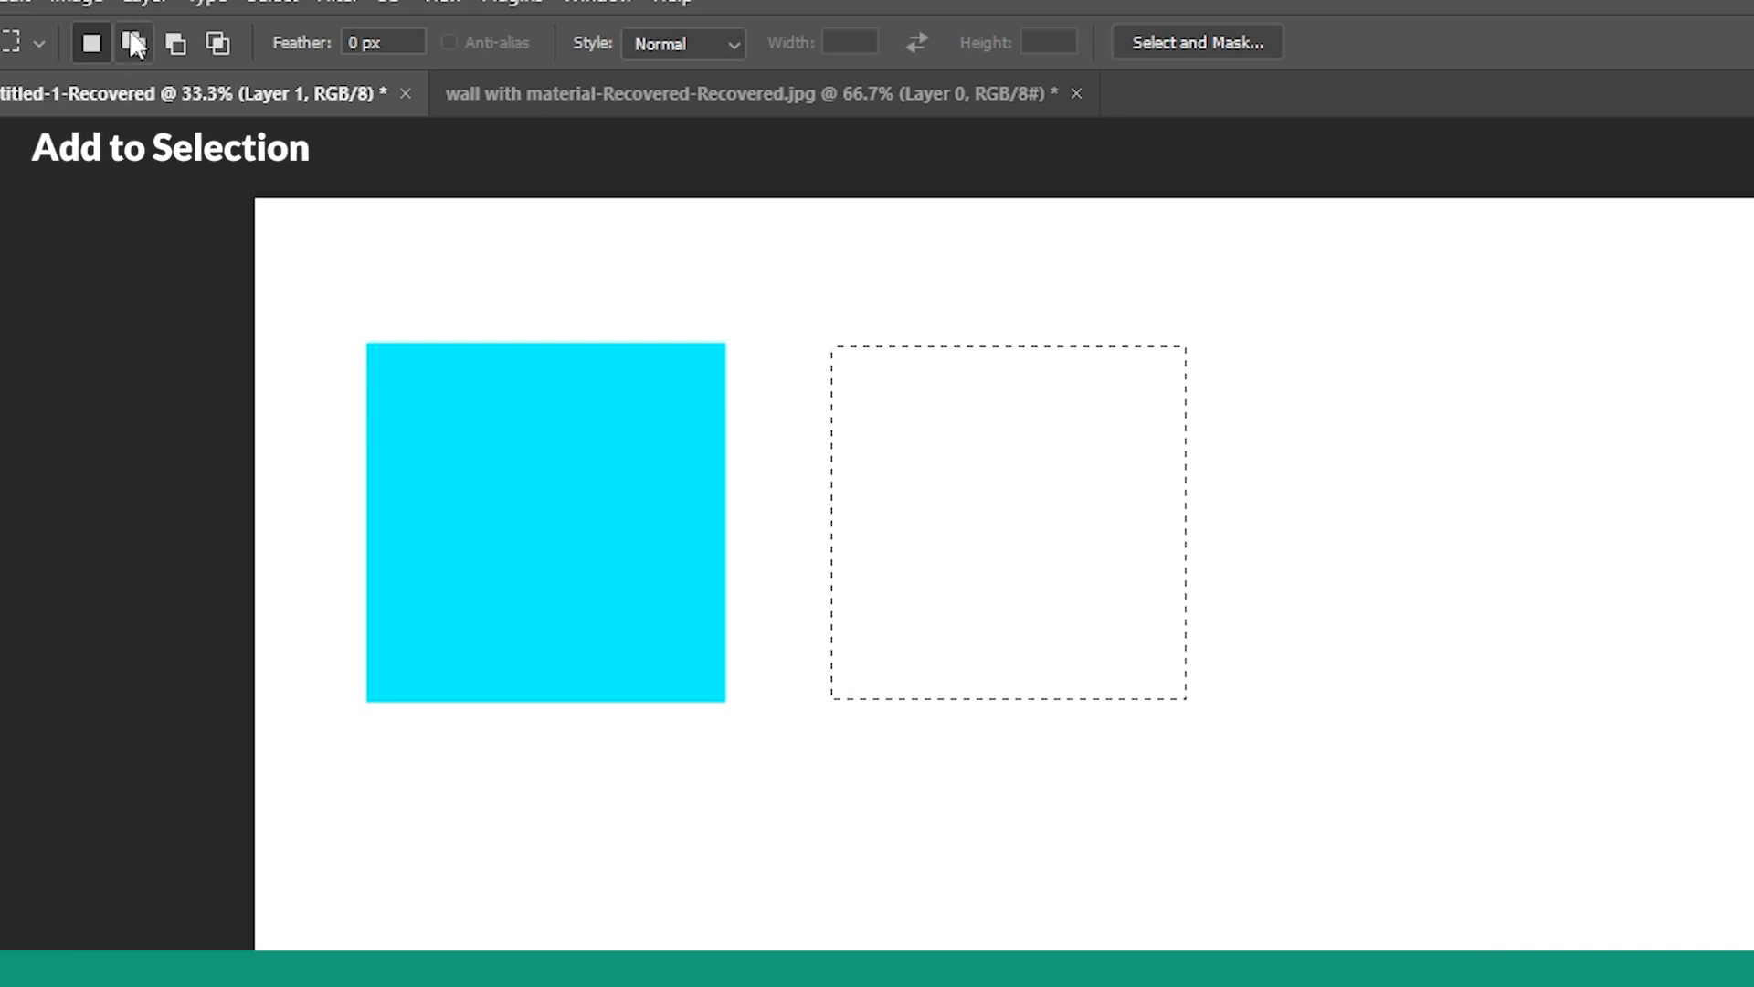
left_click(137, 44)
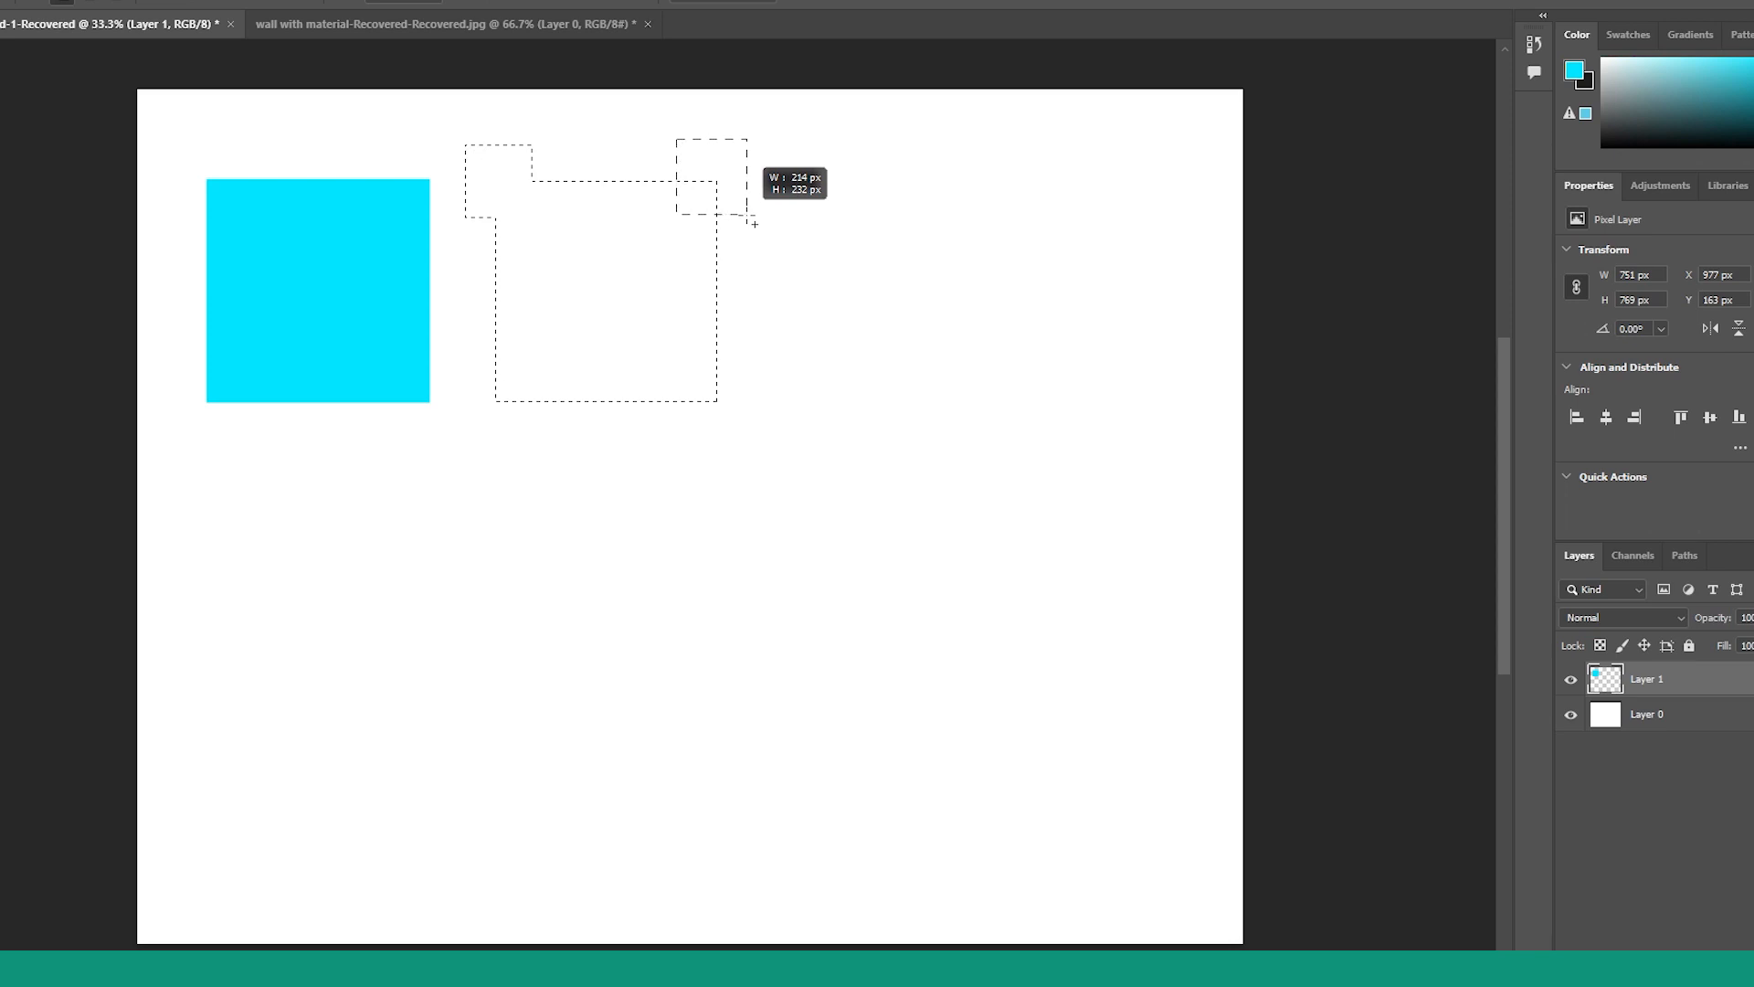
left_click_drag(754, 223, 747, 214)
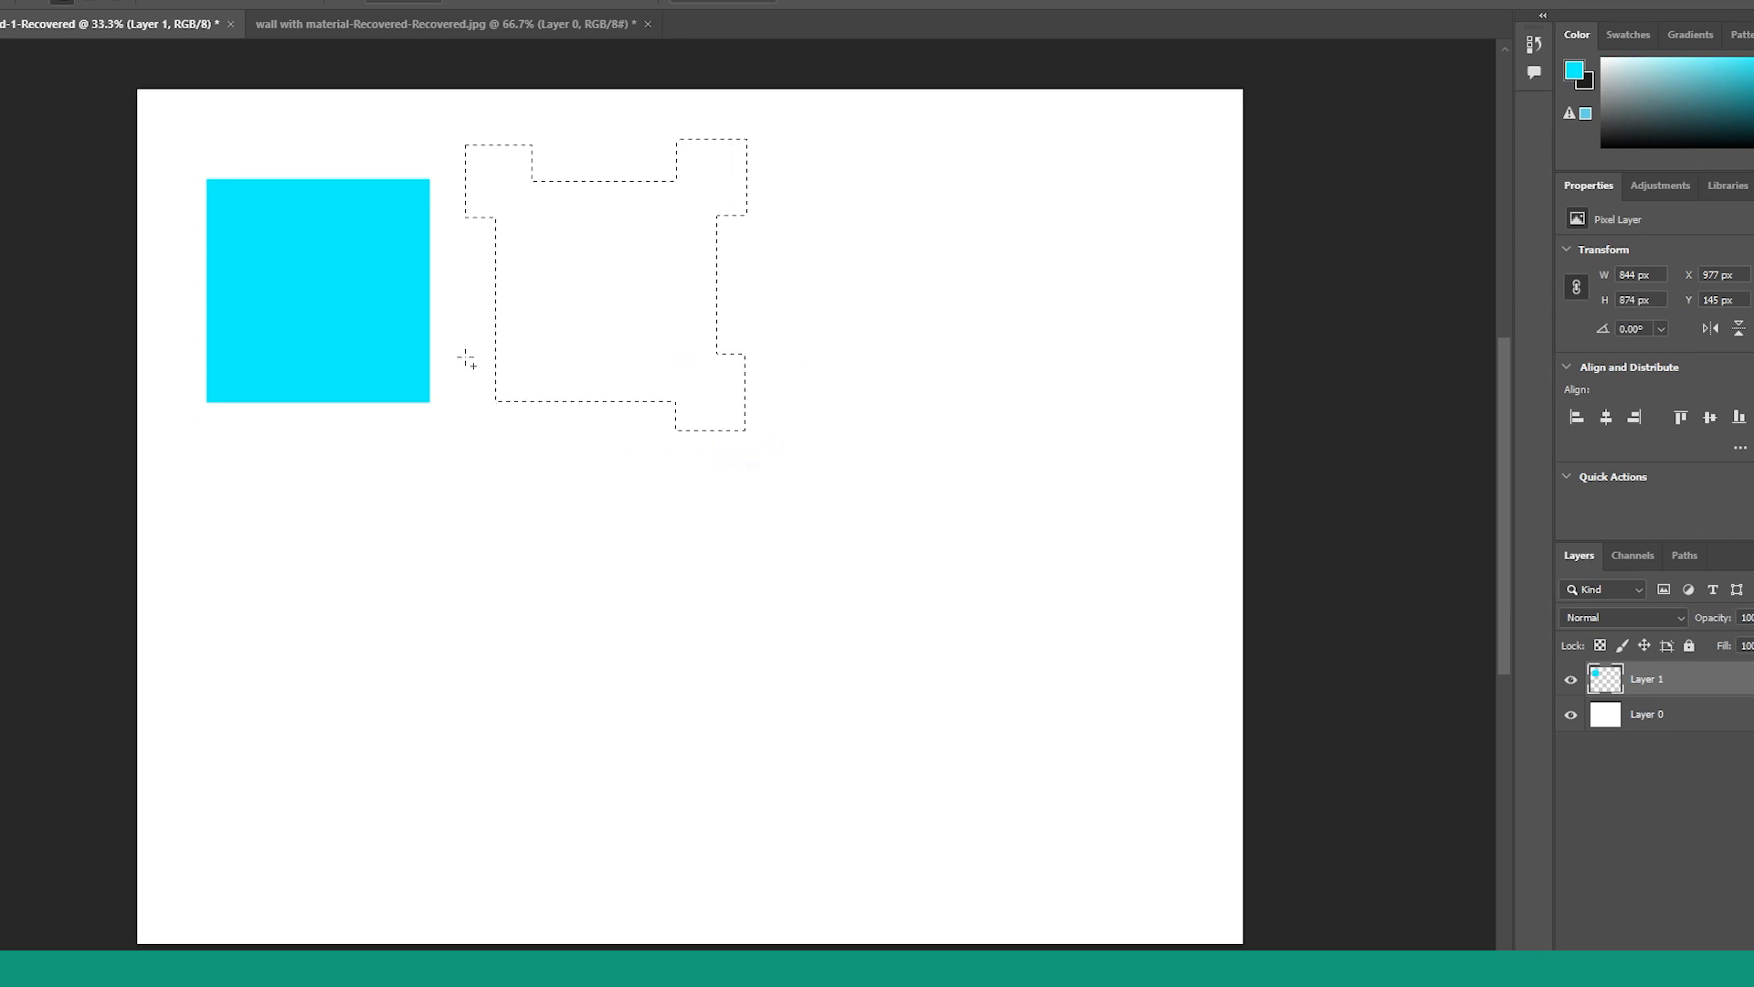
left_click_drag(512, 400, 539, 429)
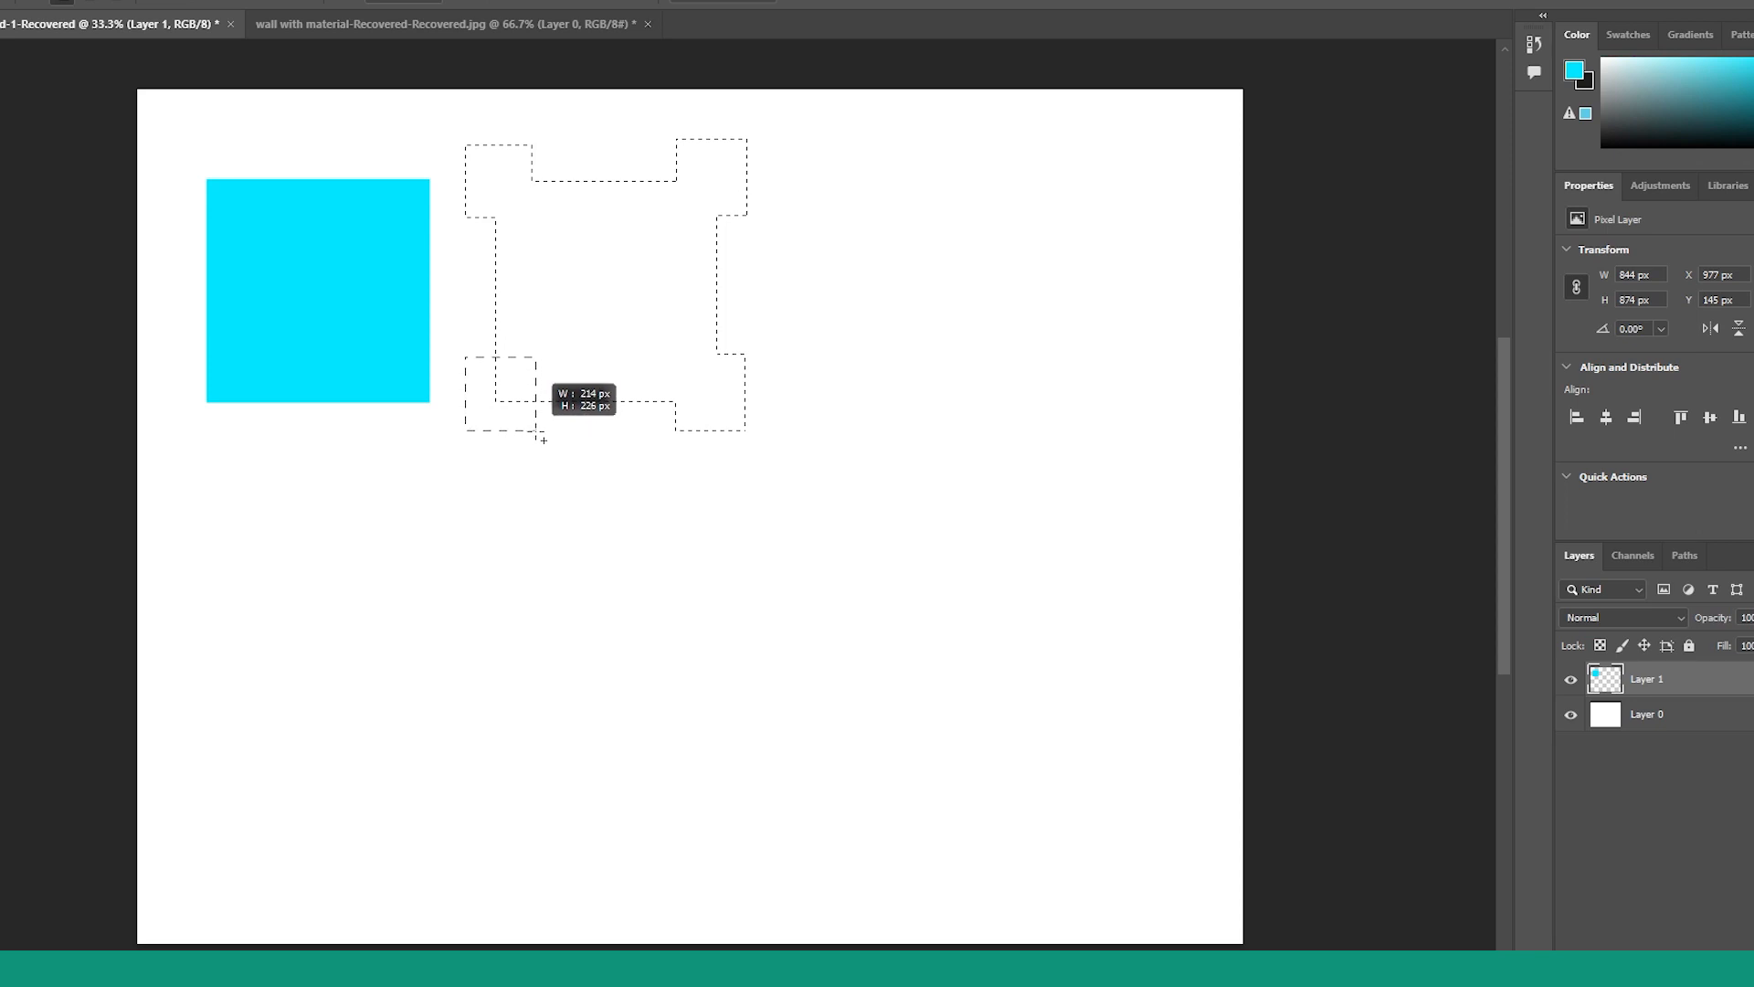
left_click_drag(540, 440, 533, 432)
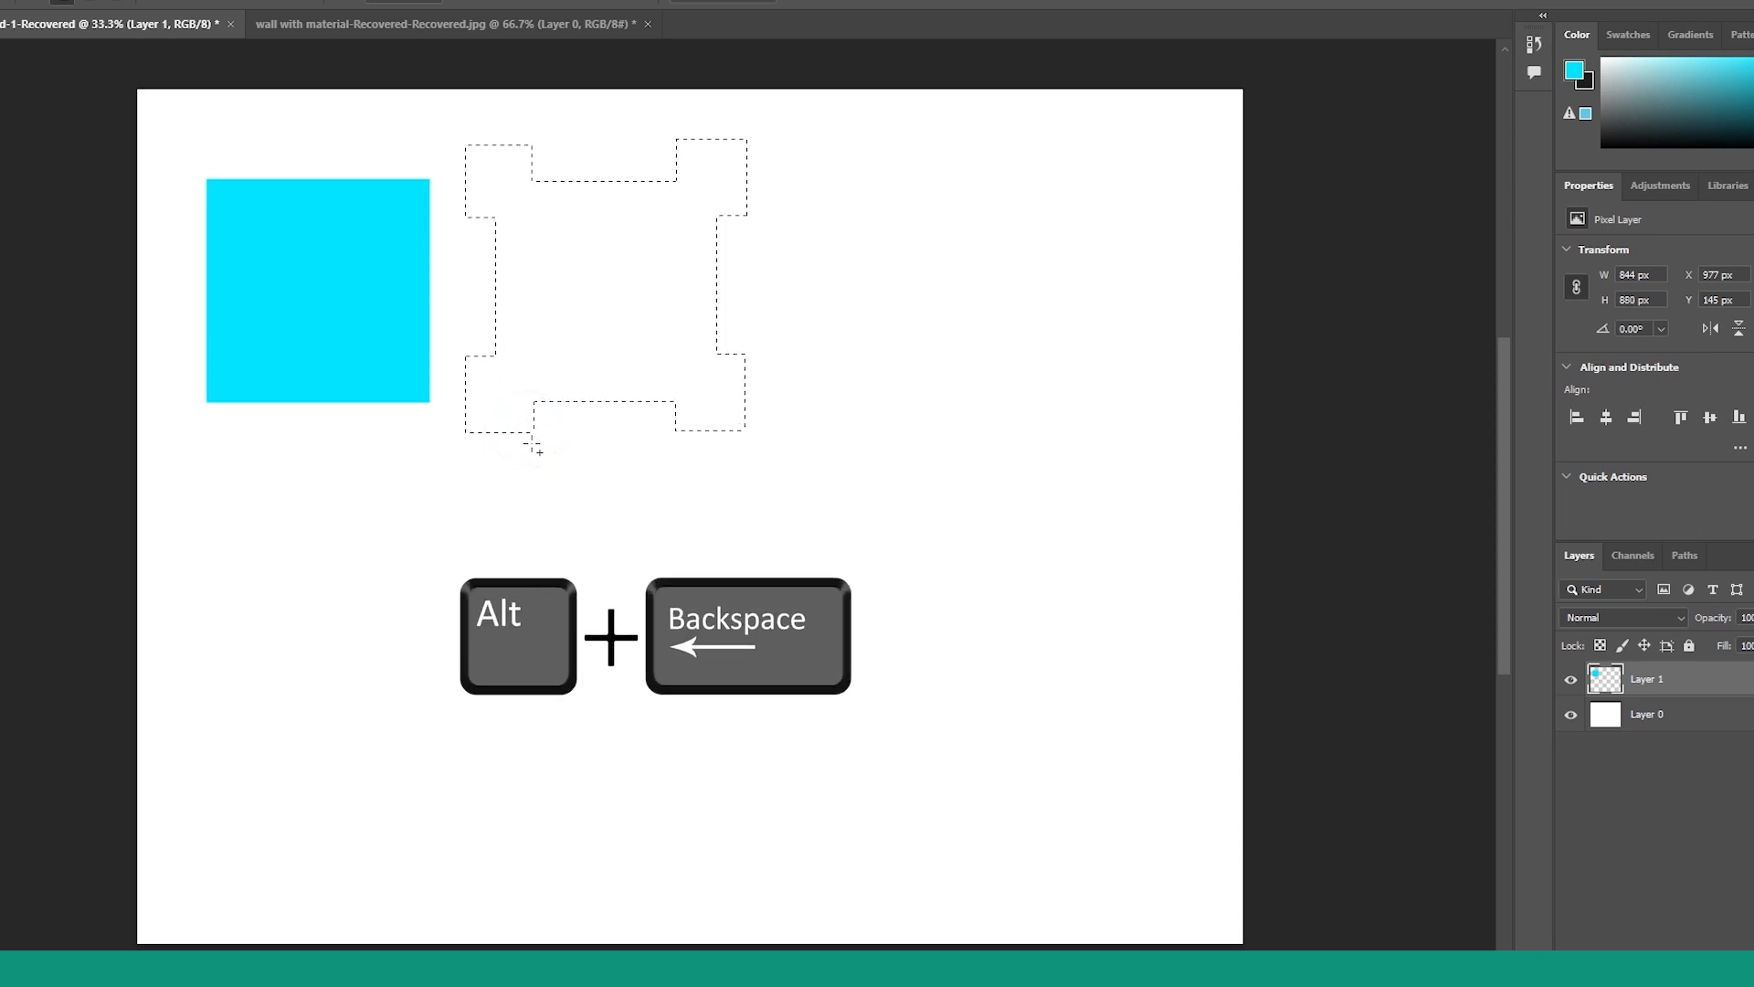
key("alt+BackSpace")
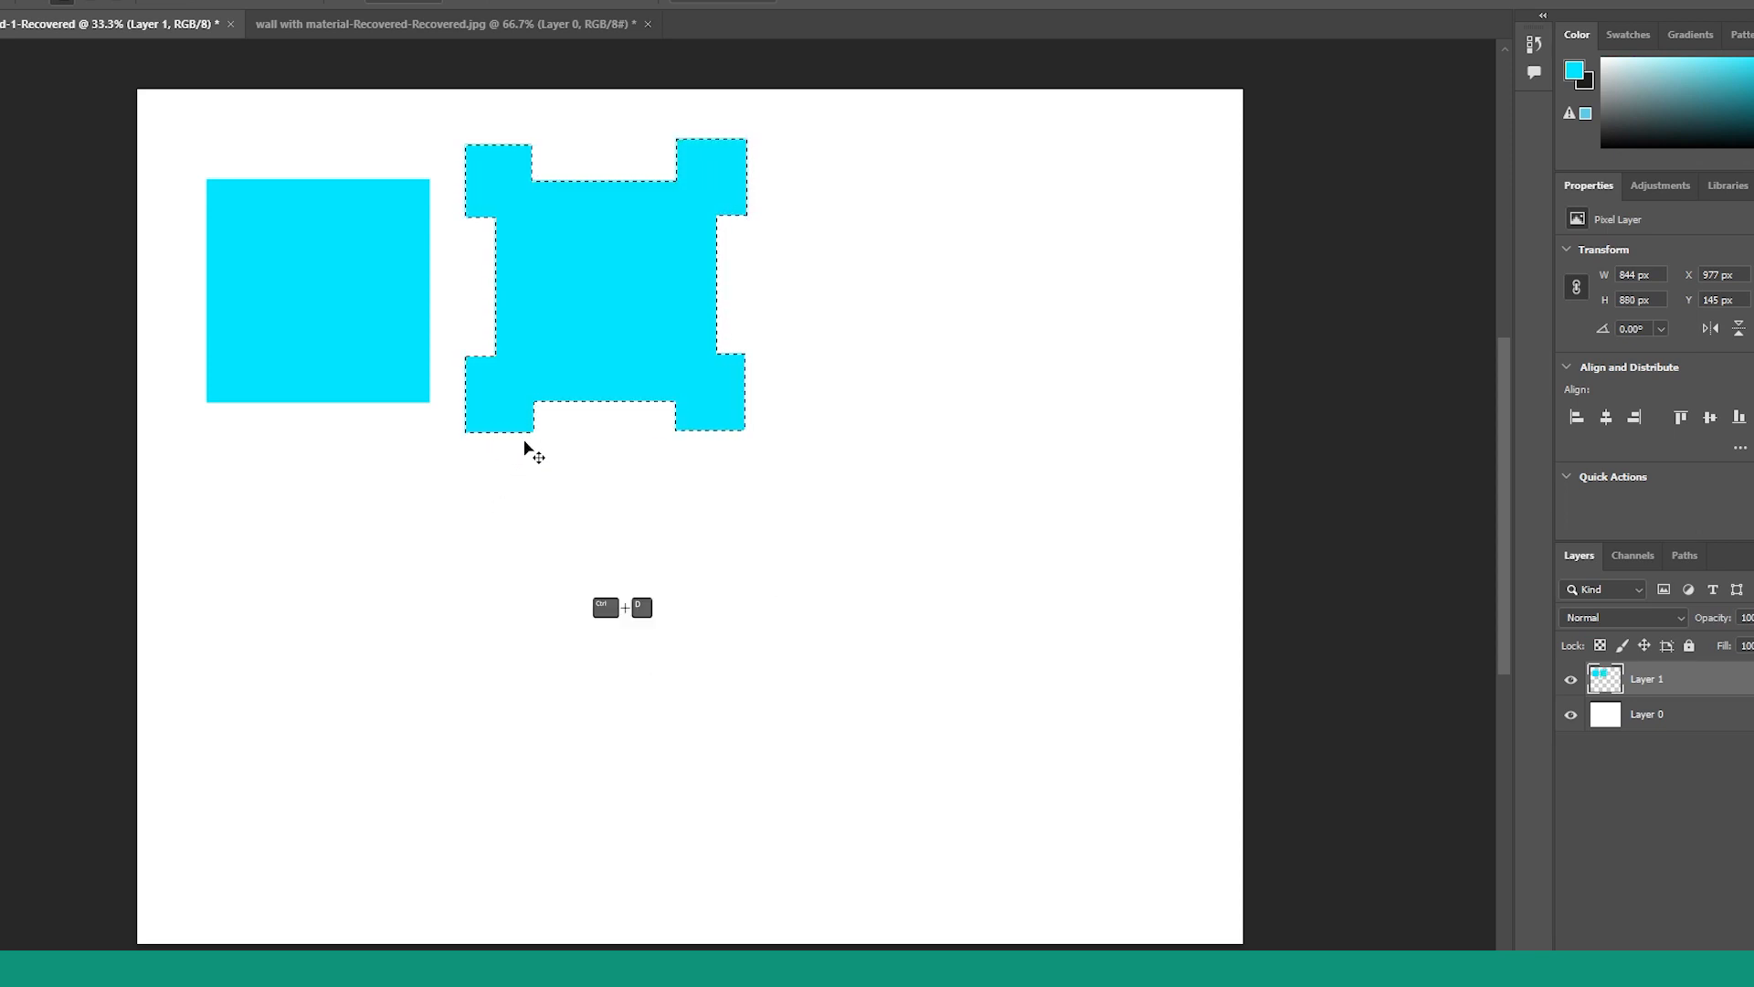
key("ctrl+d")
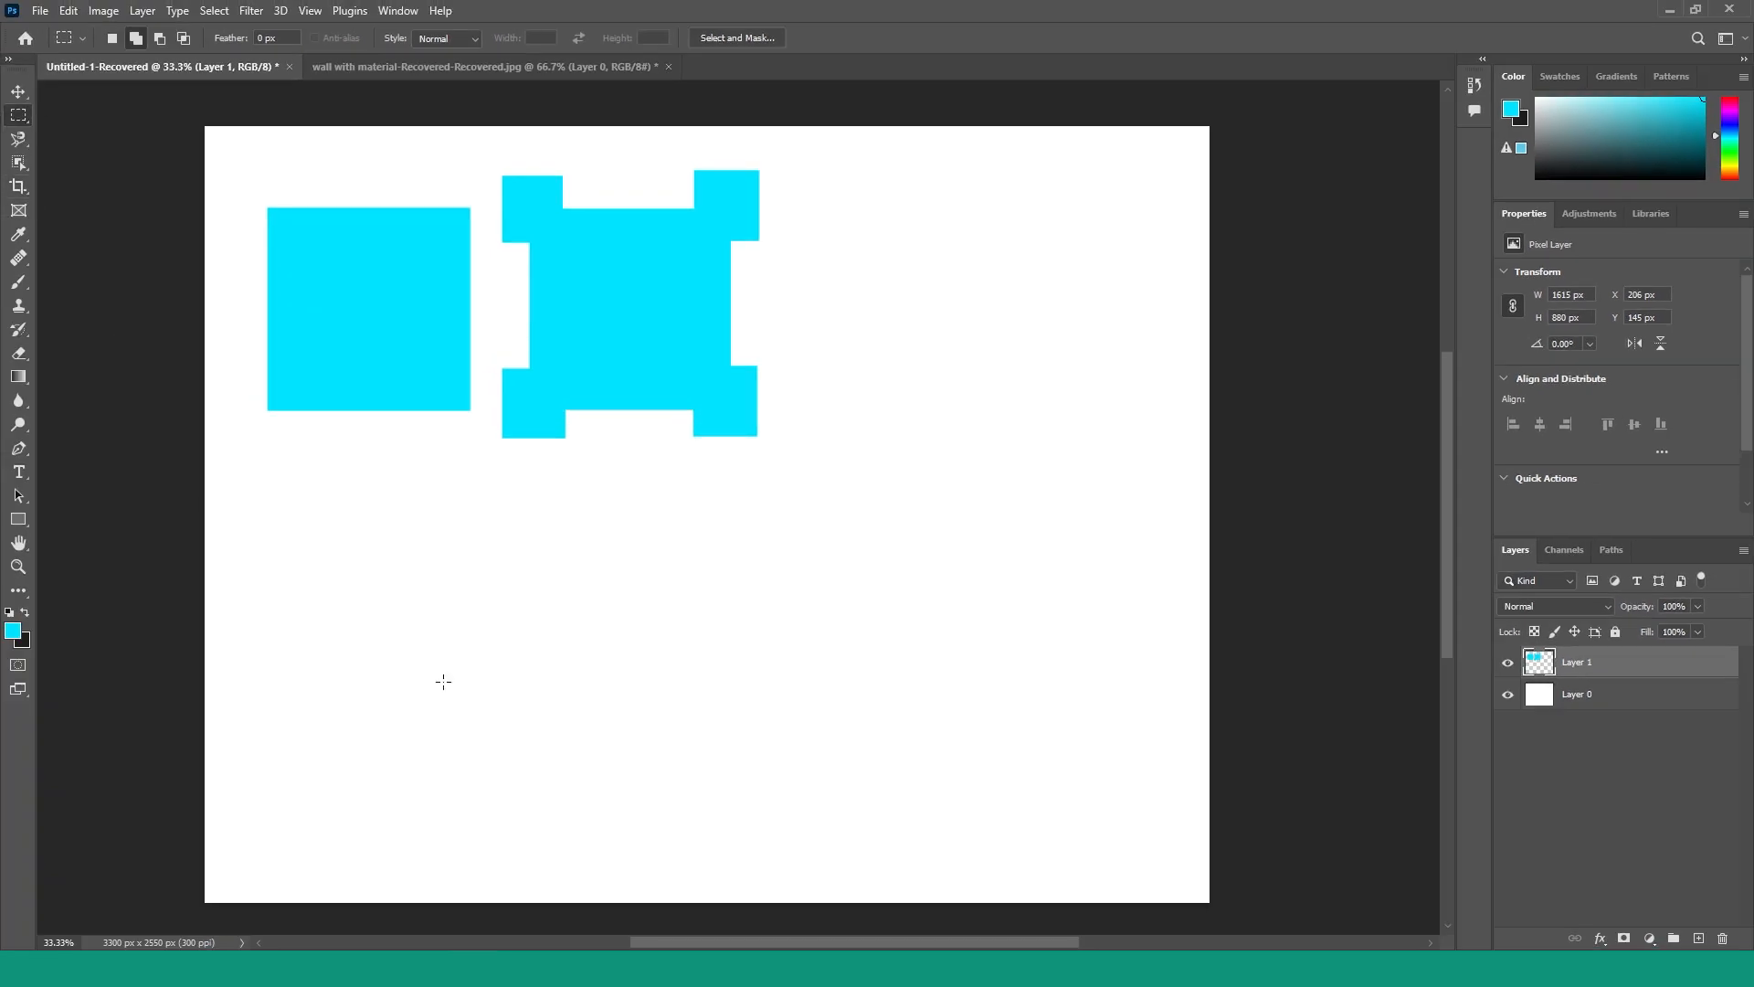
- Select a square about 757 px wide below the cyan square and subtract rectangles from its corners to leave a cross, trimming its left end
left_click_drag(254, 534, 483, 762)
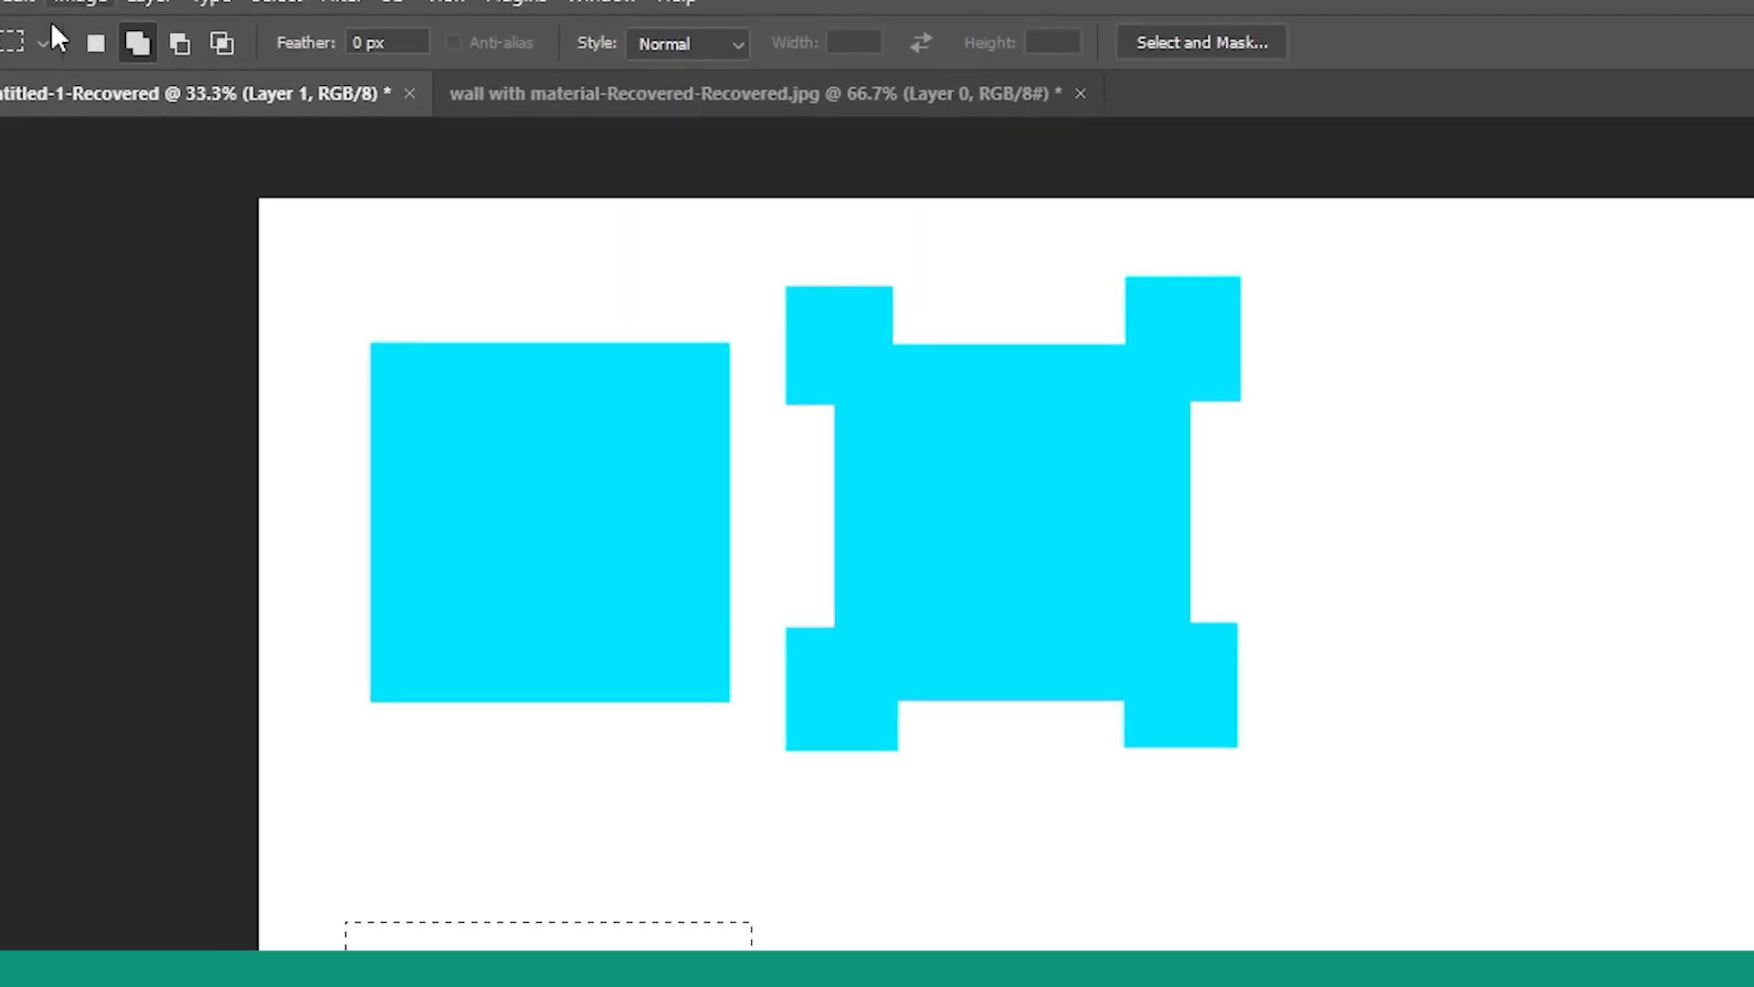
left_click(178, 40)
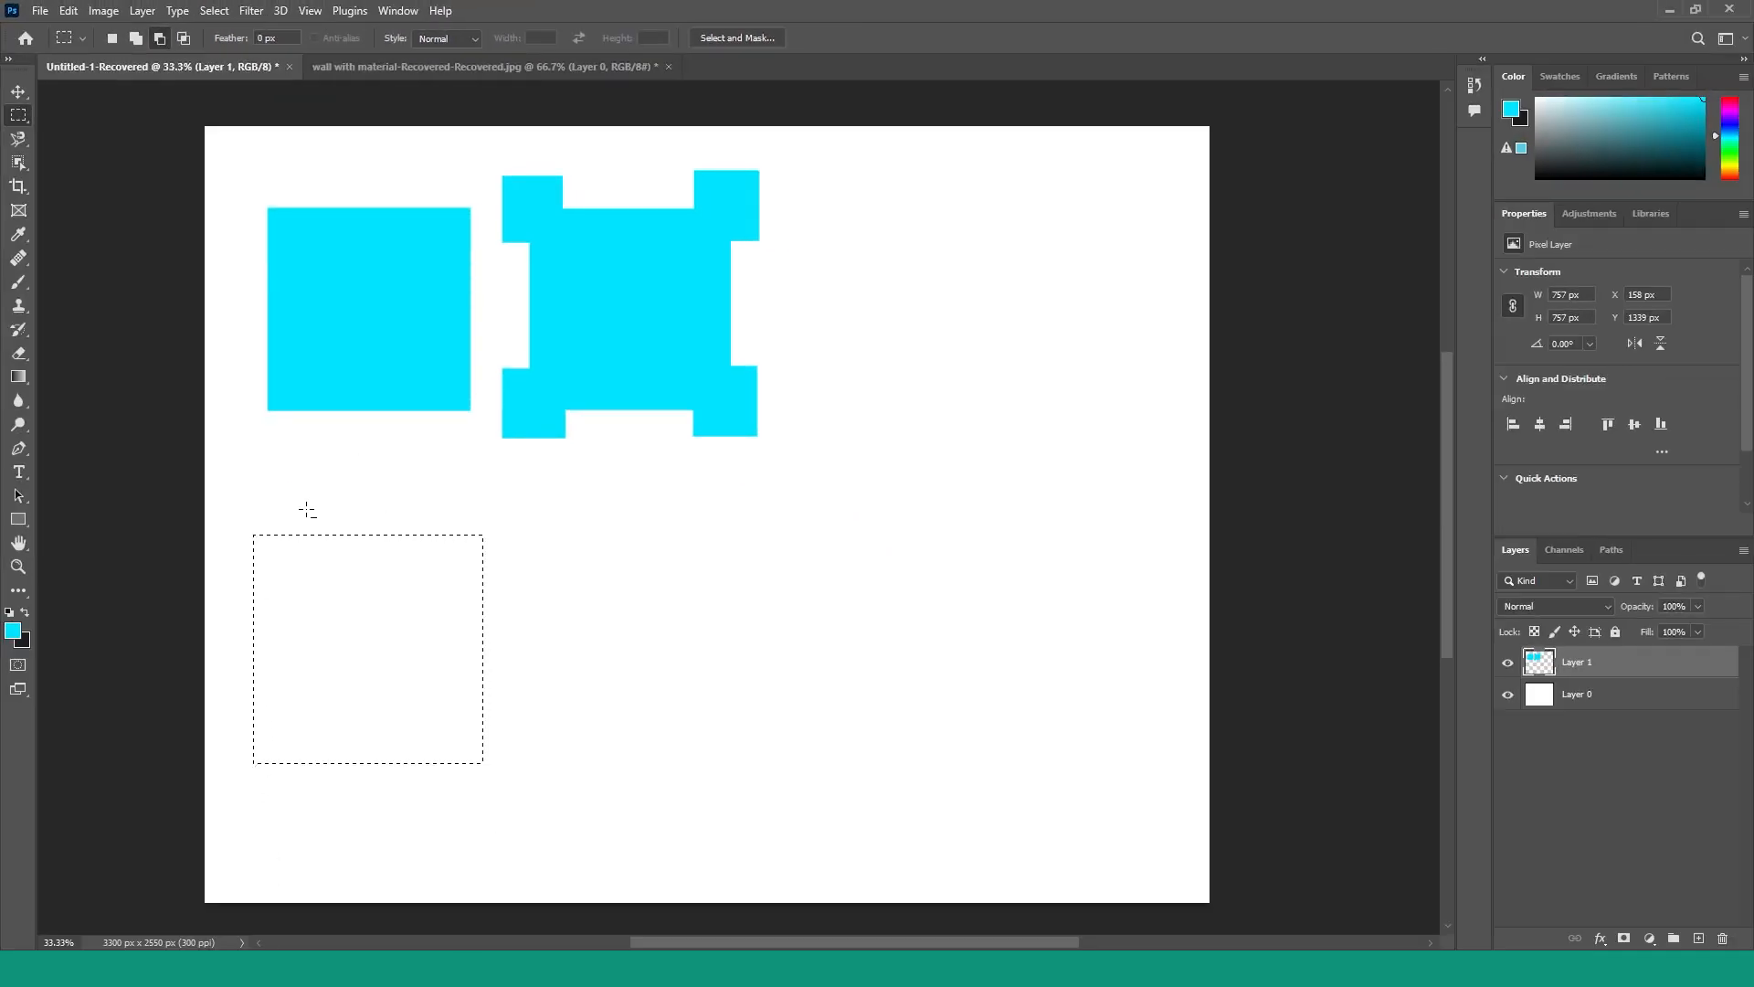
left_click_drag(396, 515, 464, 640)
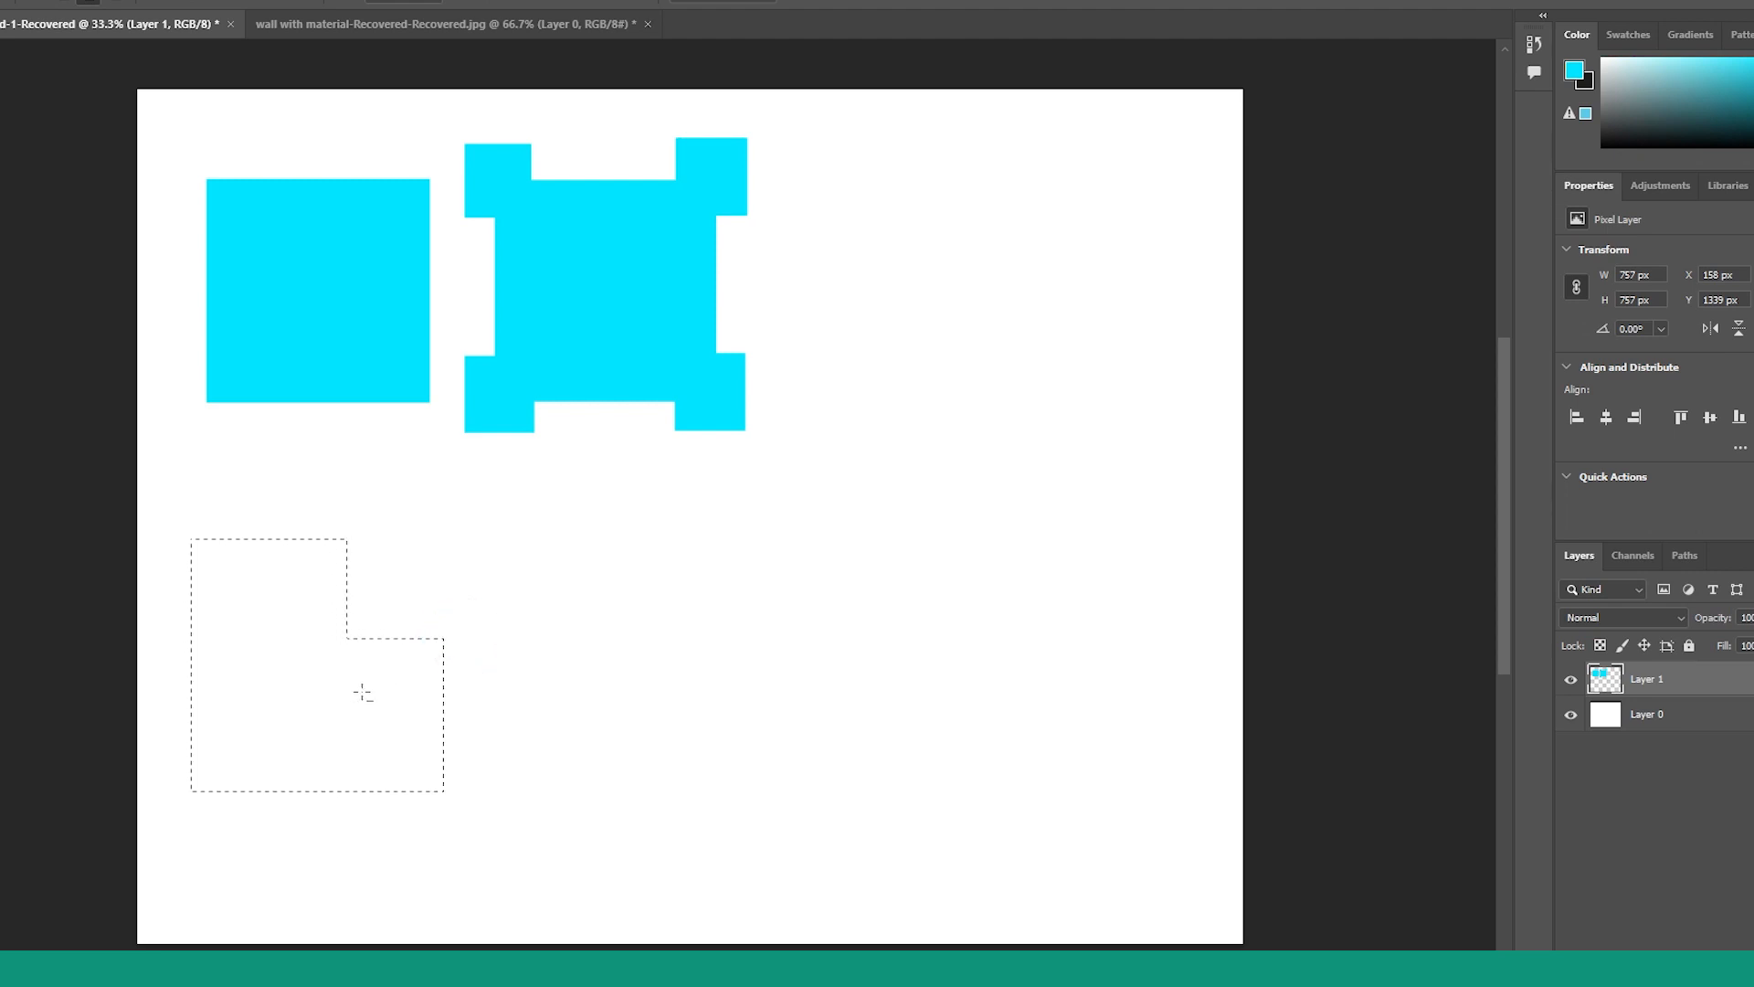
left_click_drag(351, 691, 473, 811)
left_click_drag(172, 522, 295, 638)
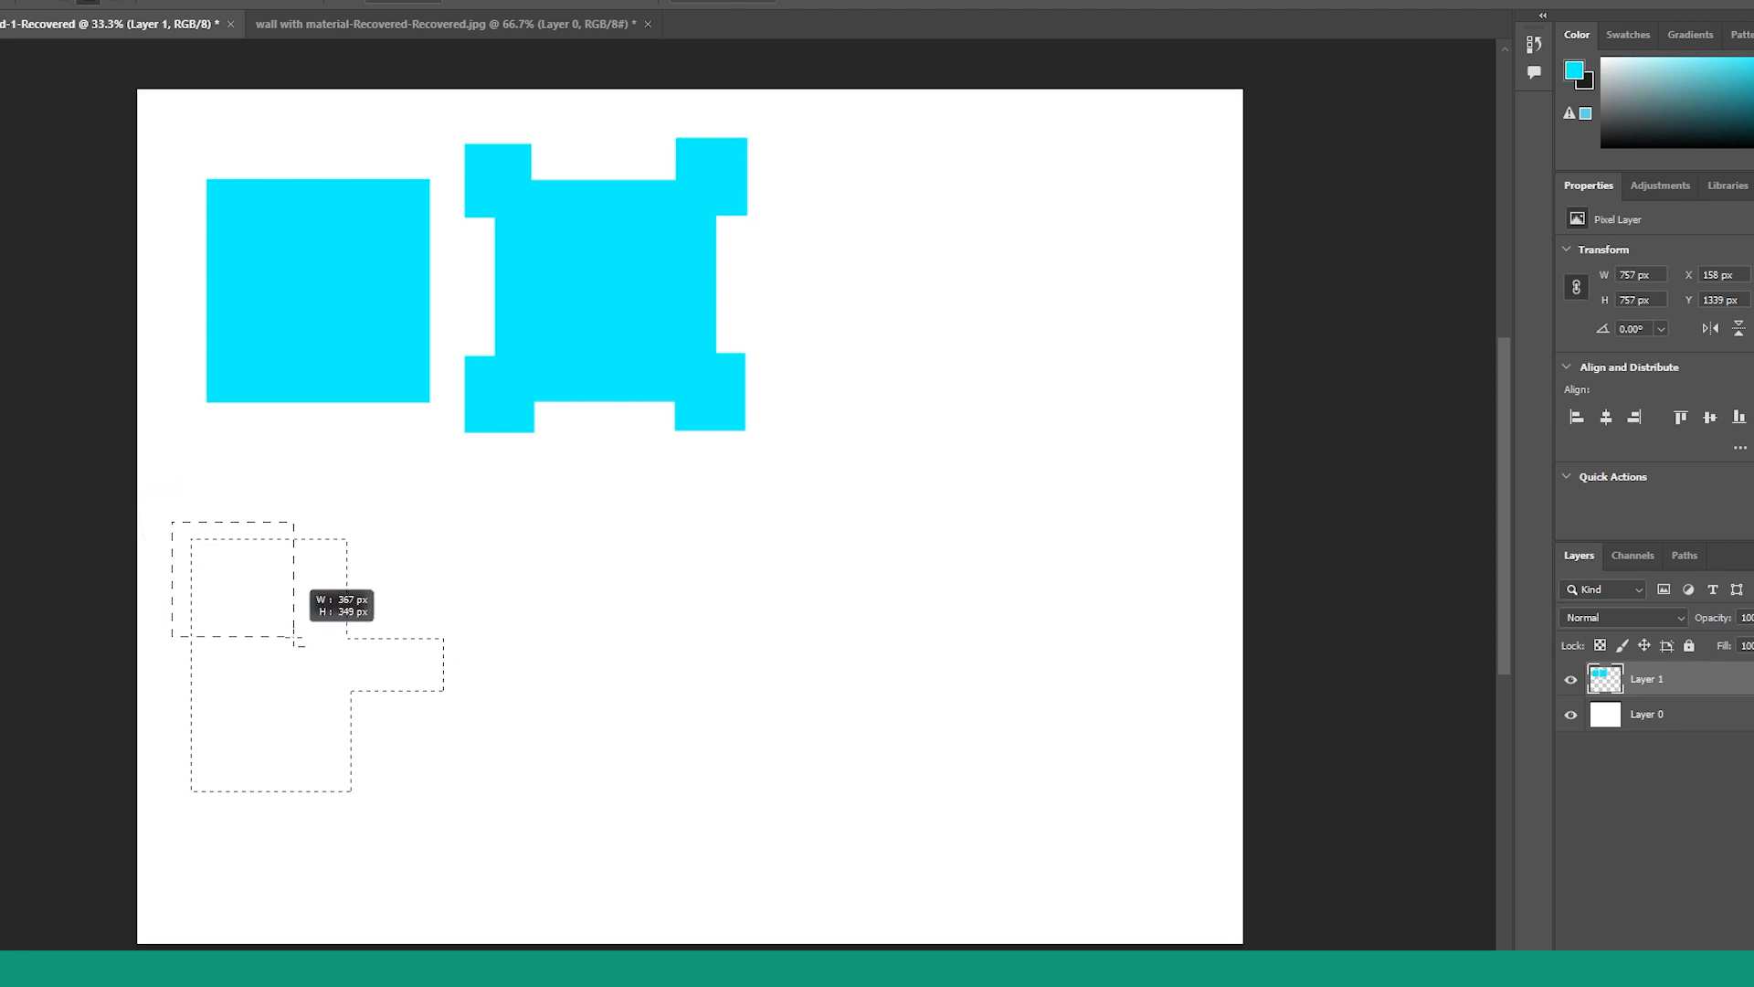
left_click_drag(173, 692, 294, 814)
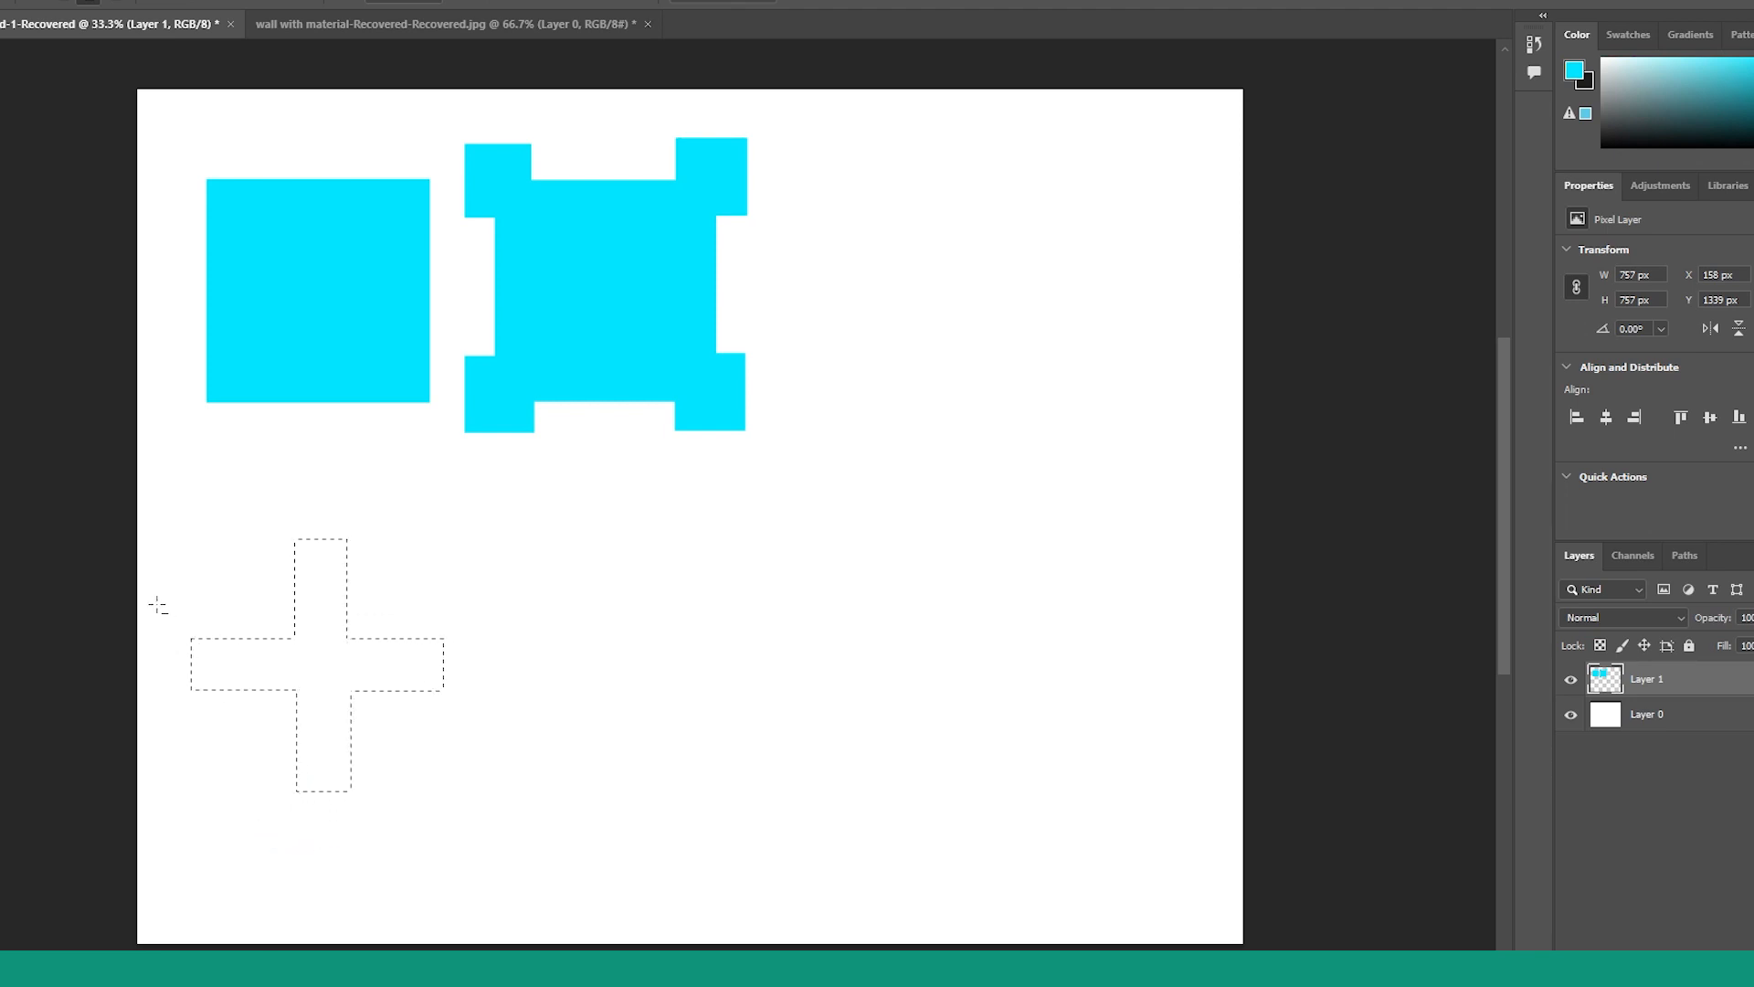
left_click_drag(155, 615, 196, 697)
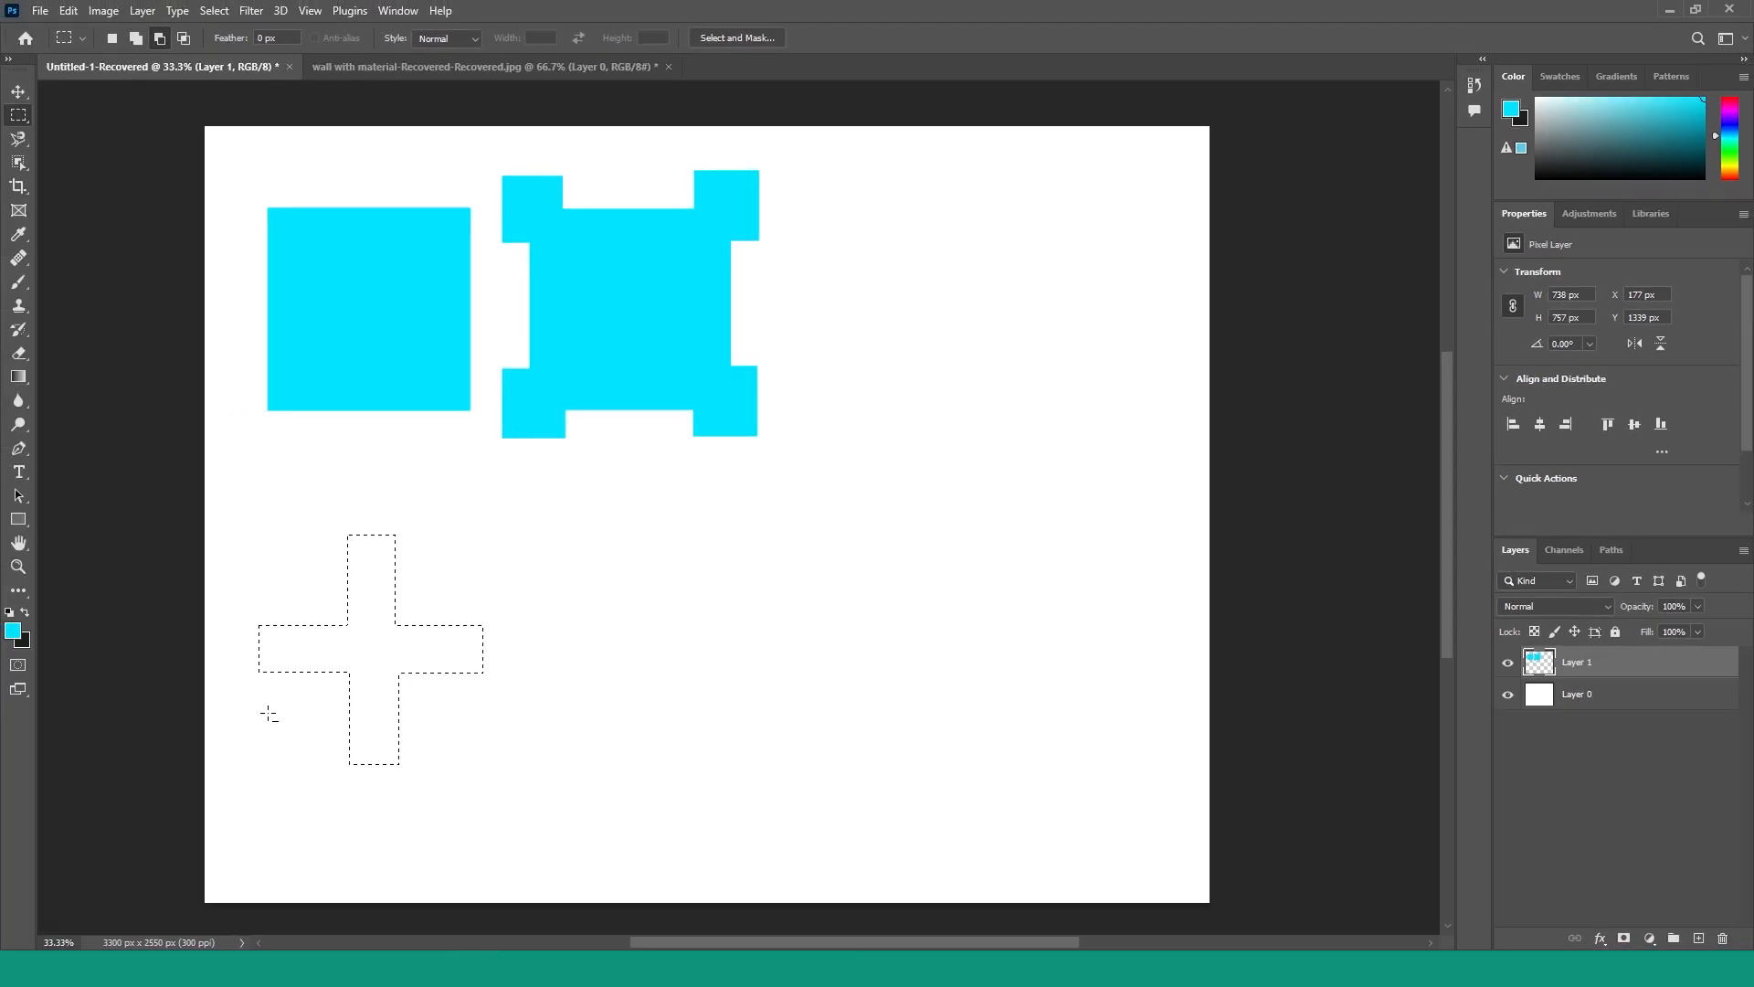
- Set the foreground color to red (ff0000), fill the cross-shaped selection with it and deselect
left_click(13, 630)
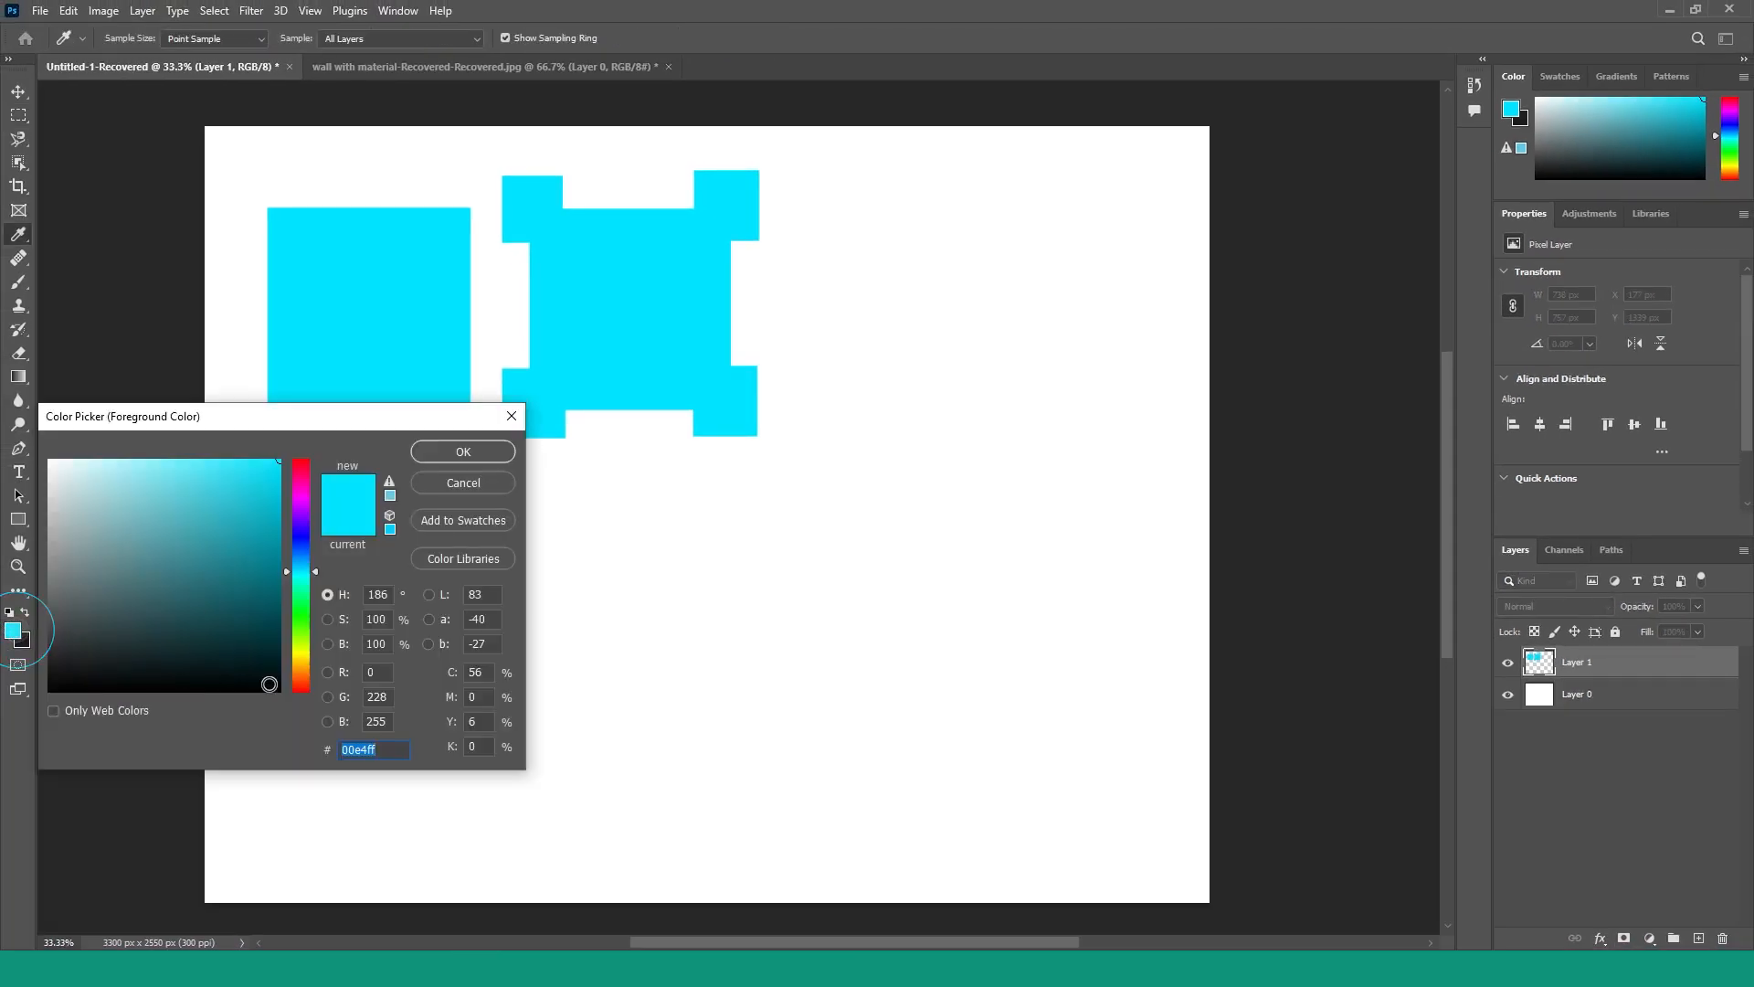
left_click(304, 469)
left_click(463, 452)
key("m")
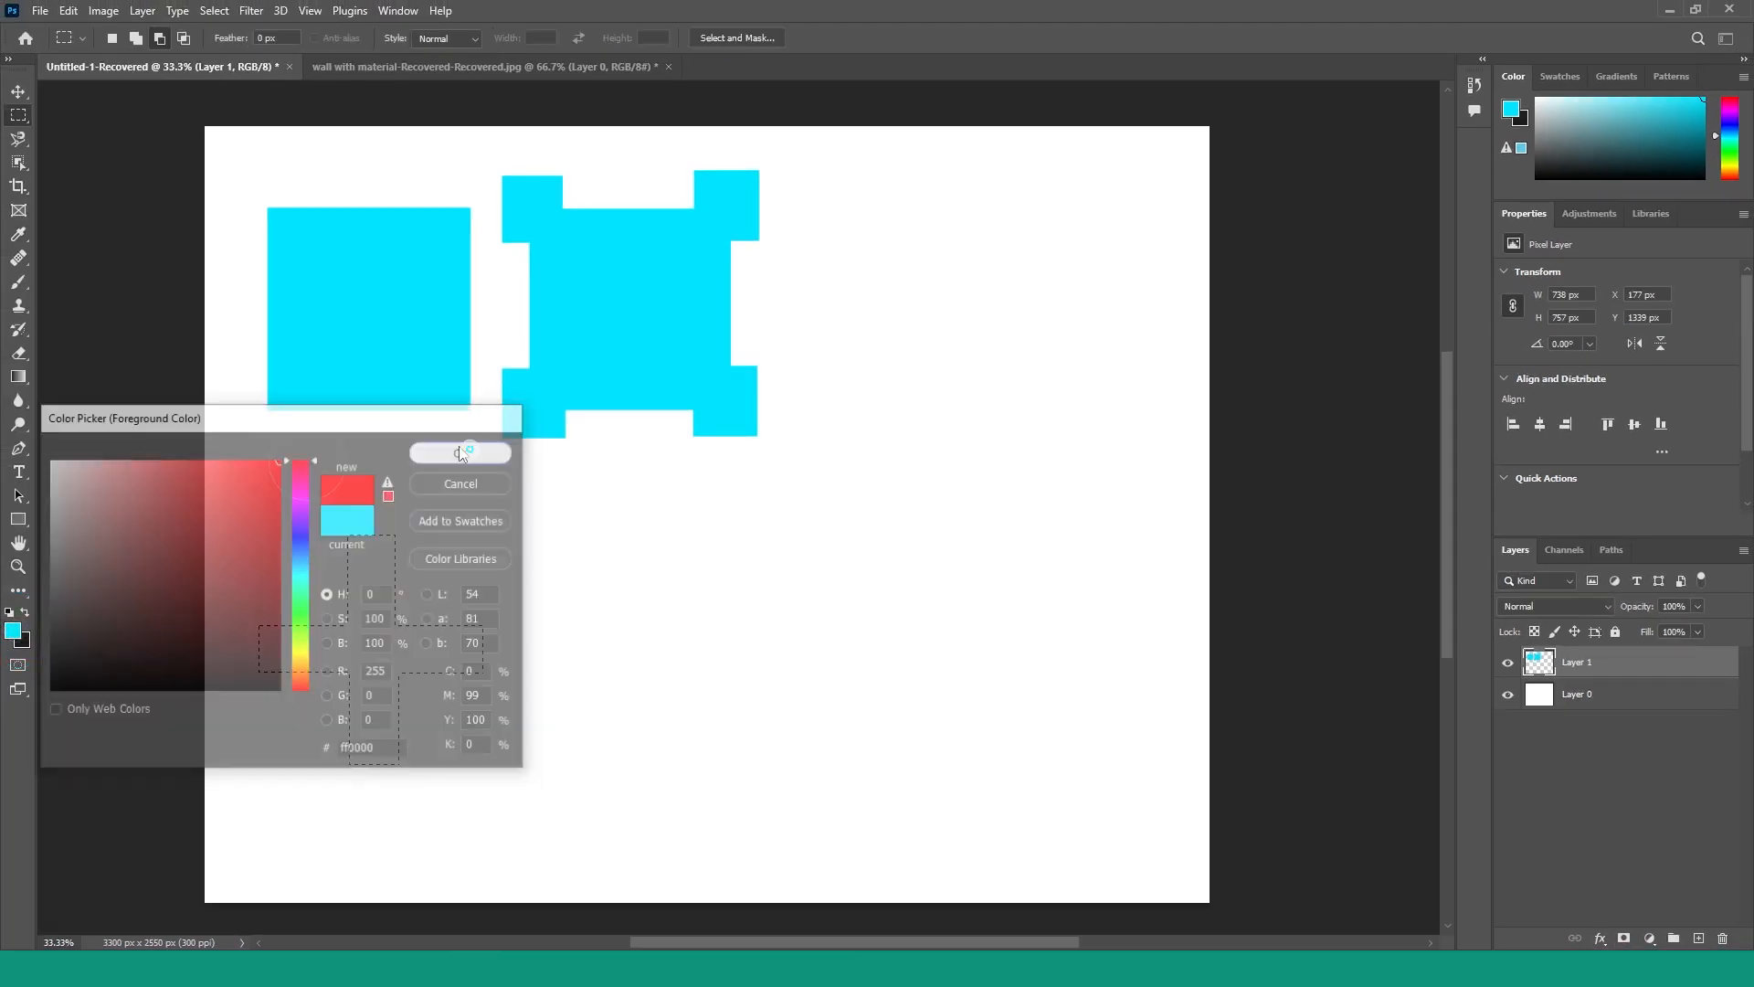
key("alt+BackSpace")
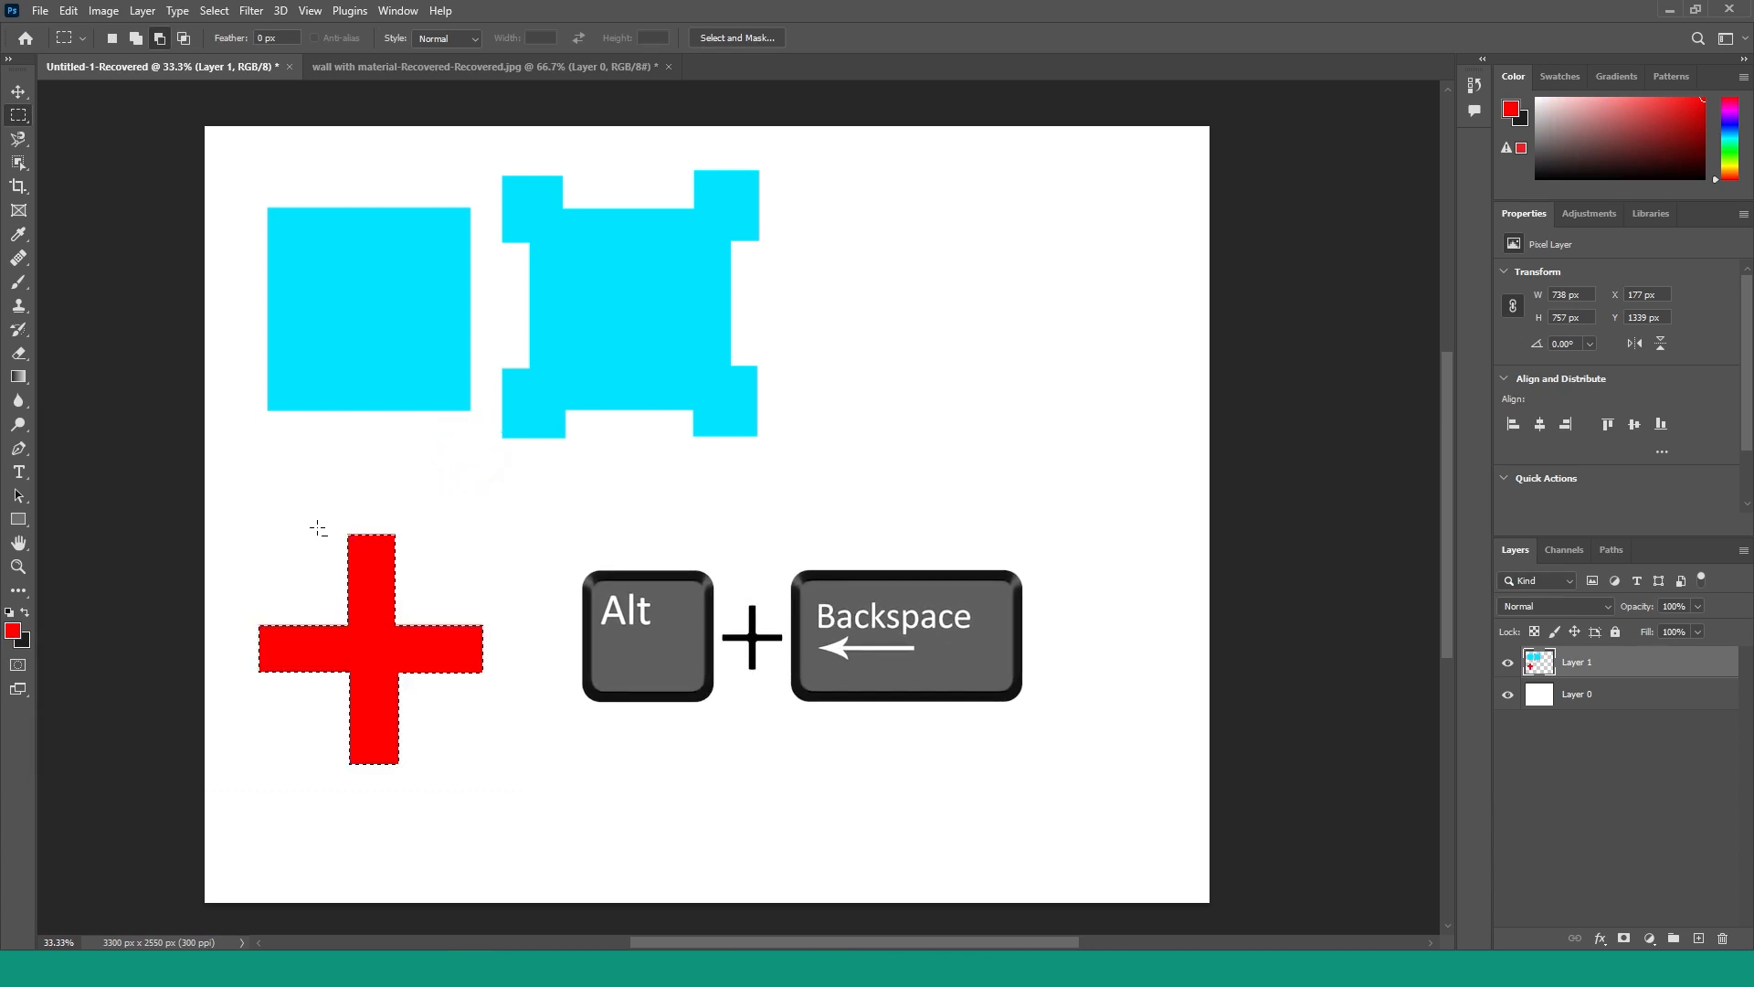
key("ctrl+d")
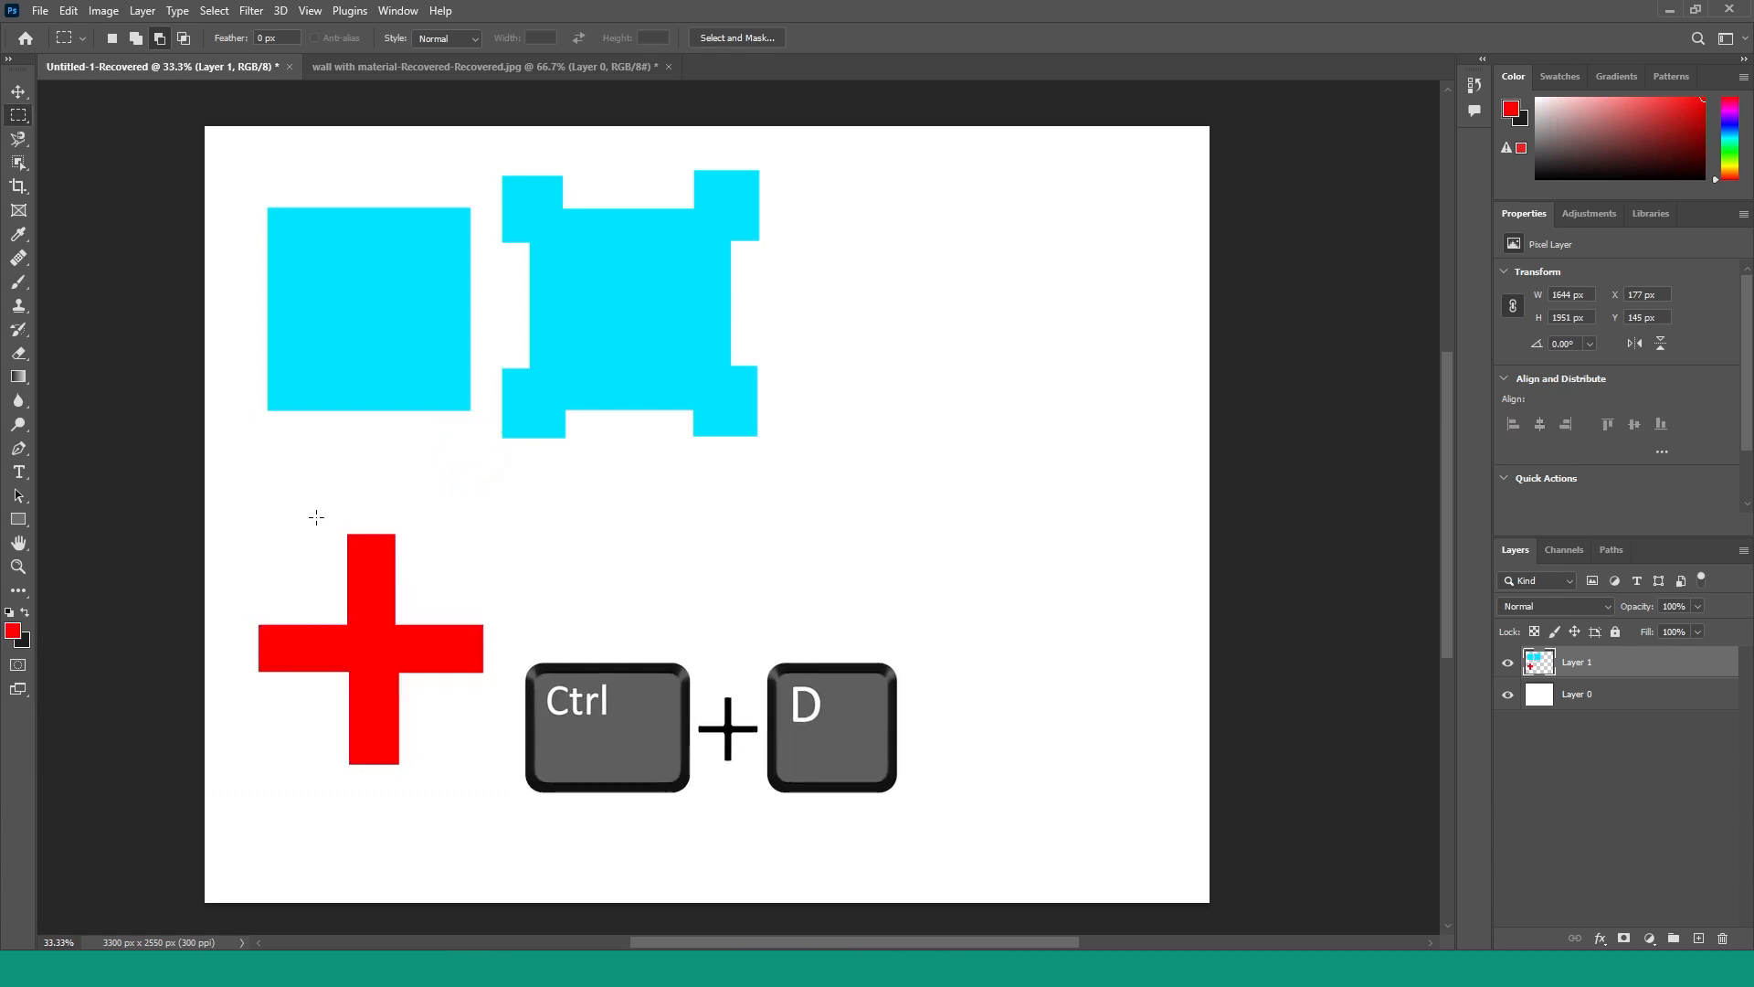
- Select a square about 724 px wide right of the red cross, switch to Intersect with Selection mode and fill the square red
left_click(19, 115)
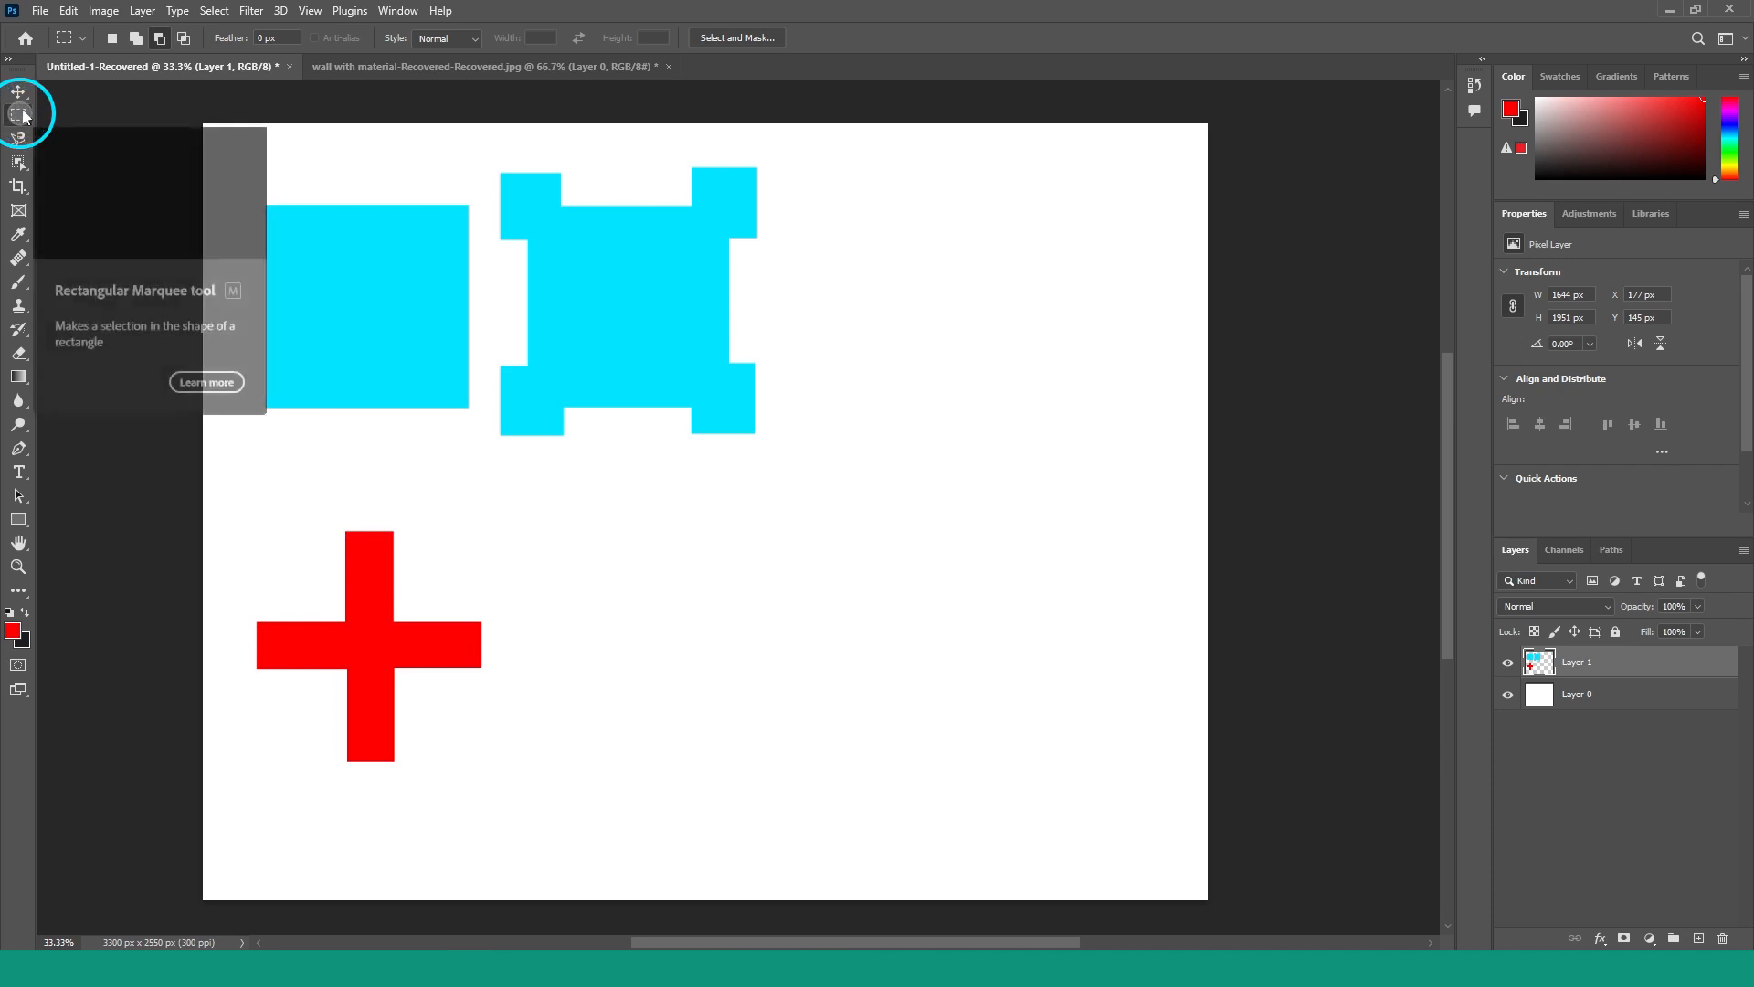
left_click_drag(531, 524, 751, 768)
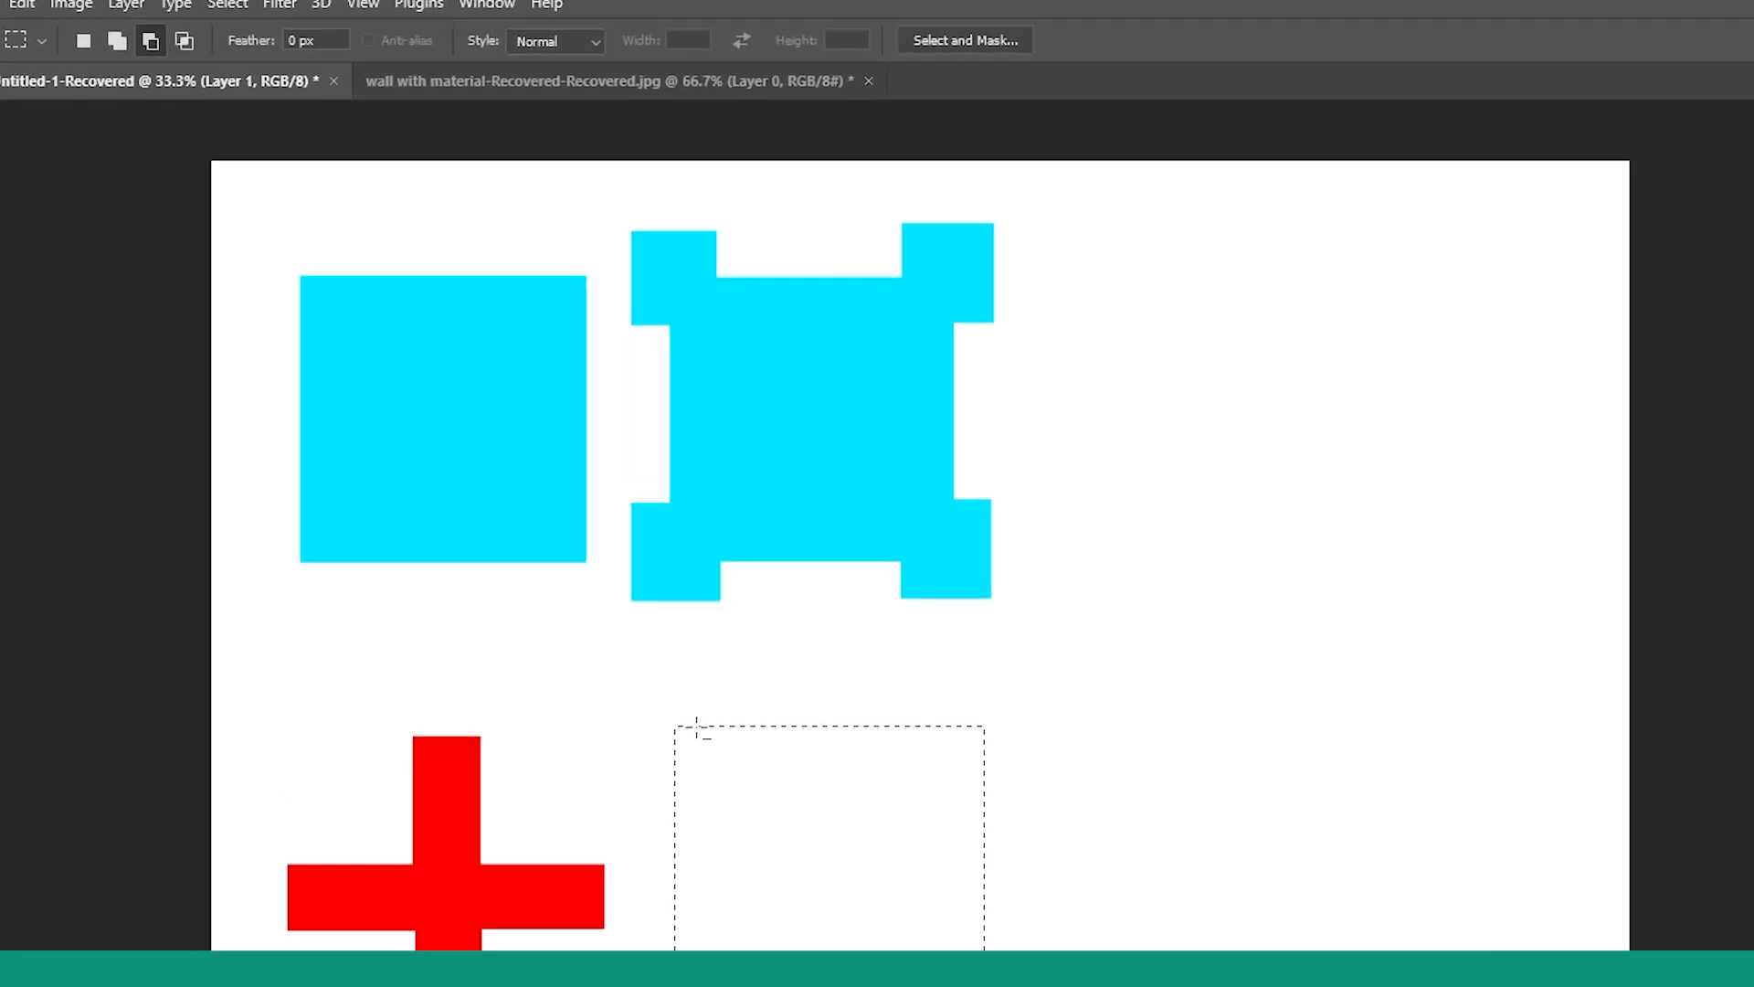
left_click(187, 43)
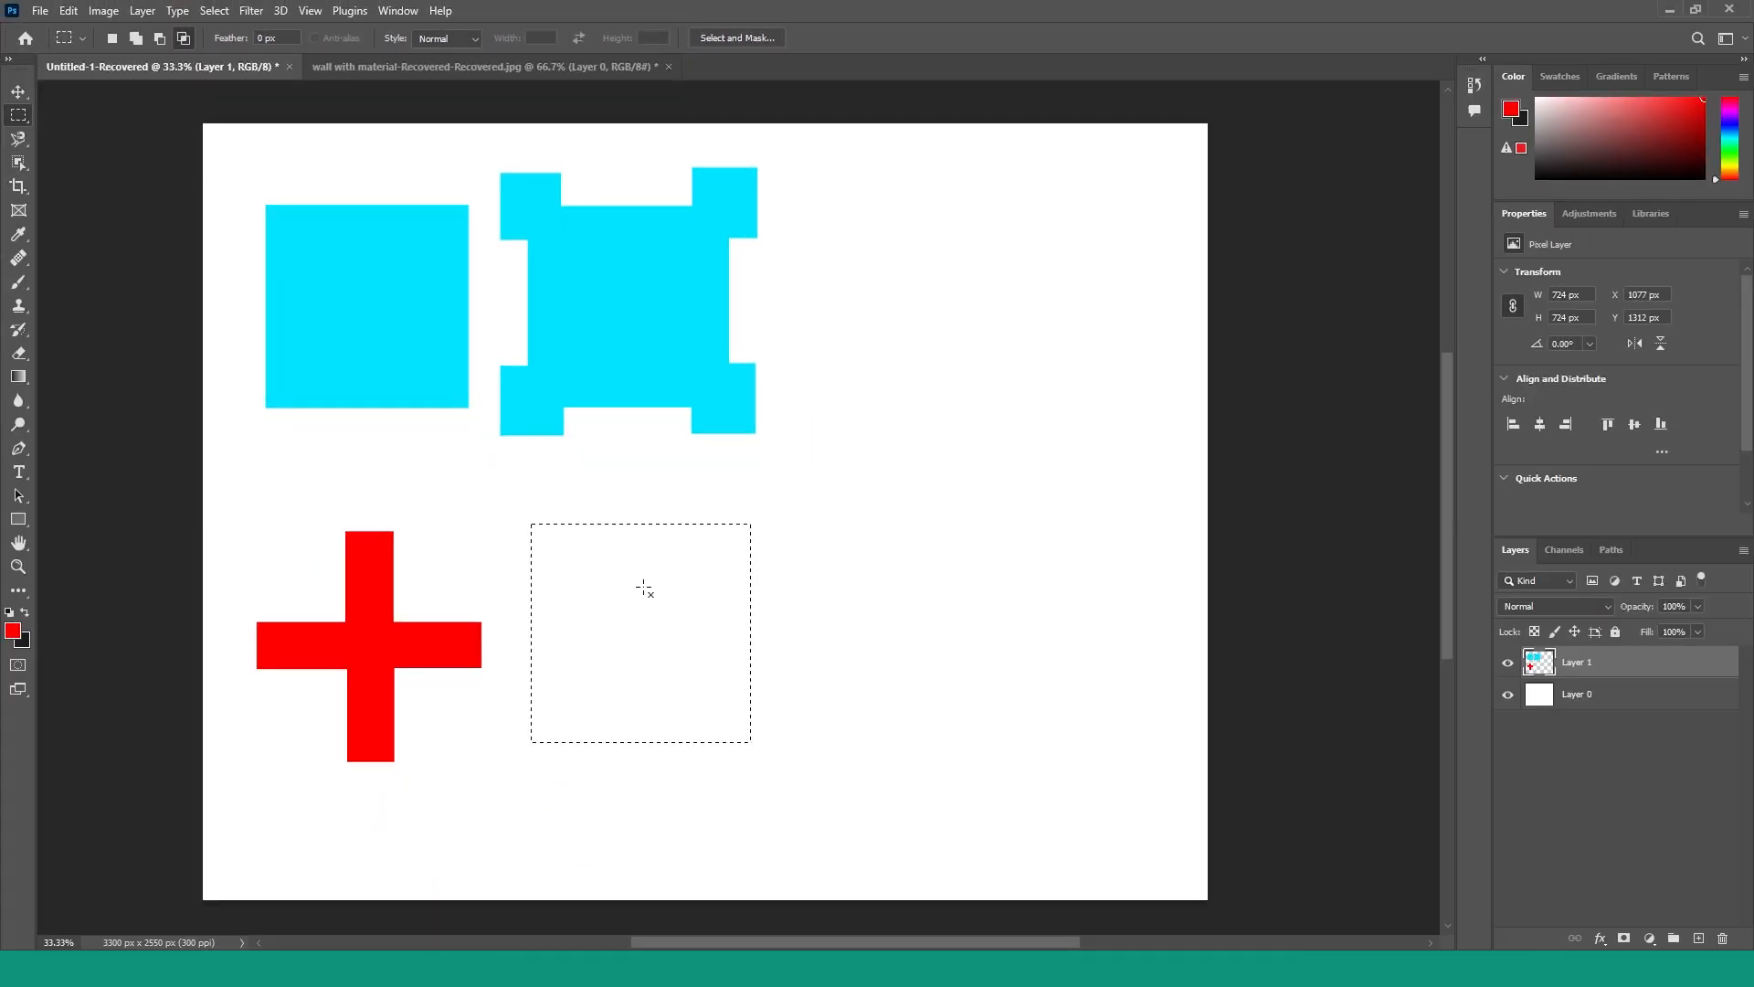
key("alt+BackSpace")
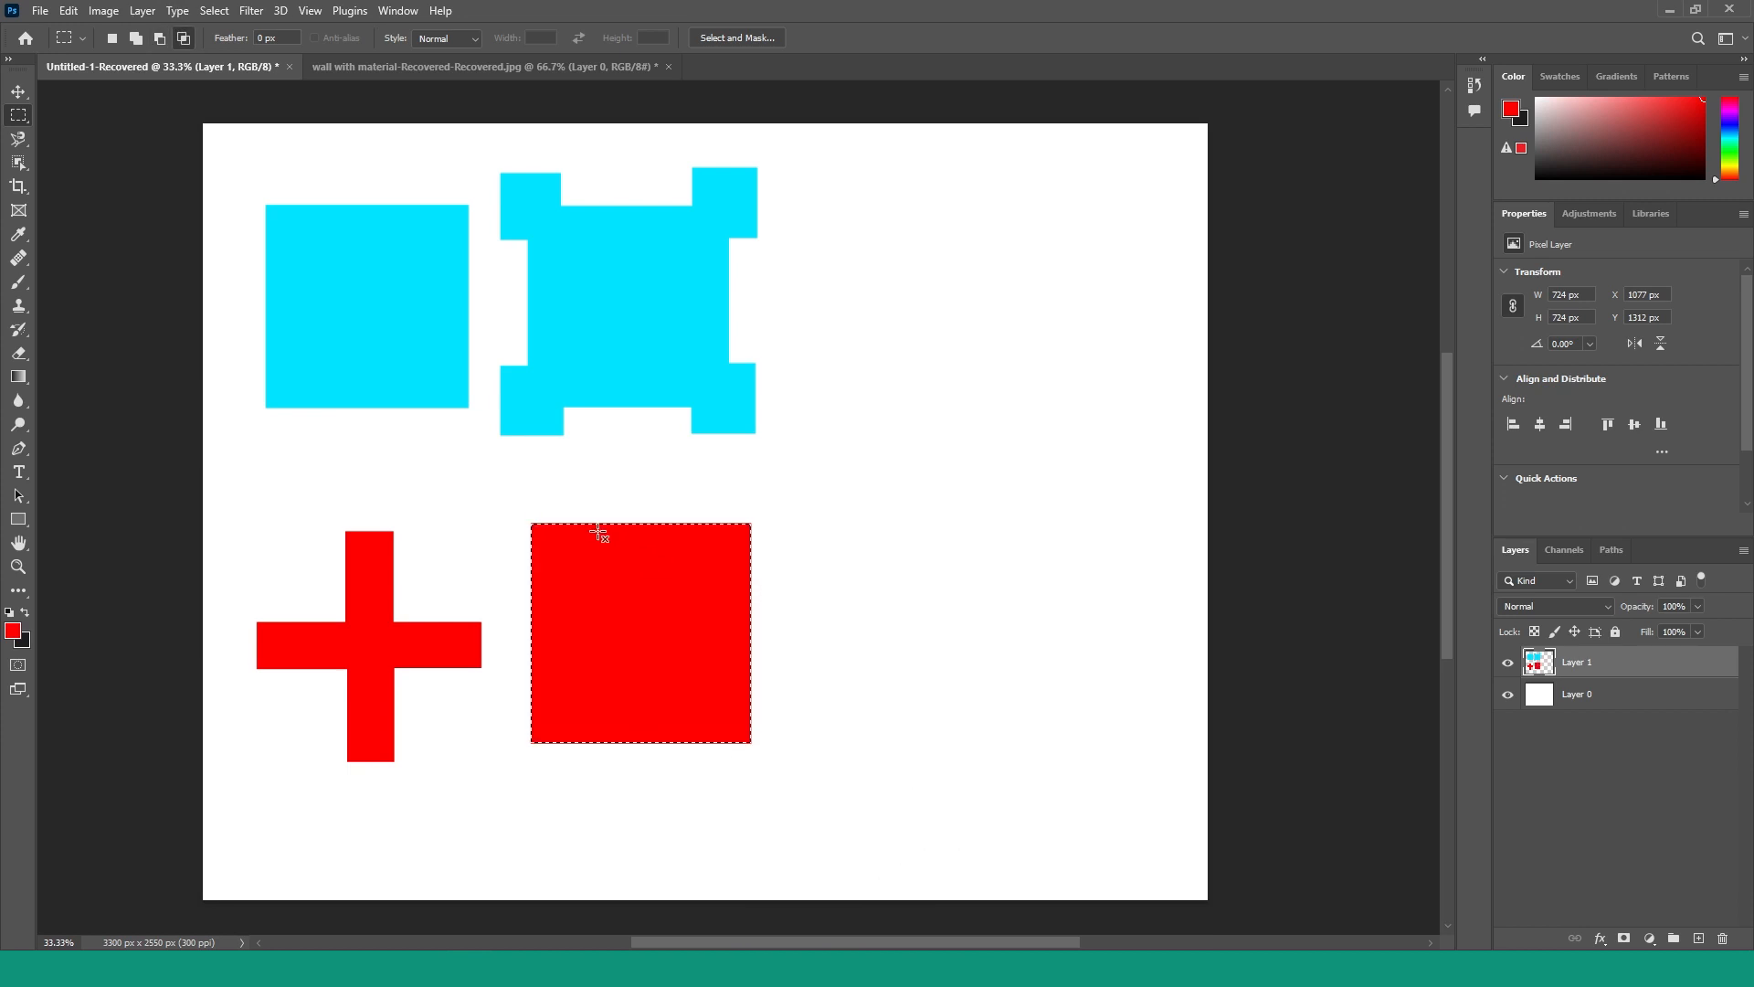
- Intersect the selection with a rectangle overlapping the red square's upper-left part and fill the remaining area with yellow
left_click_drag(656, 644, 713, 708)
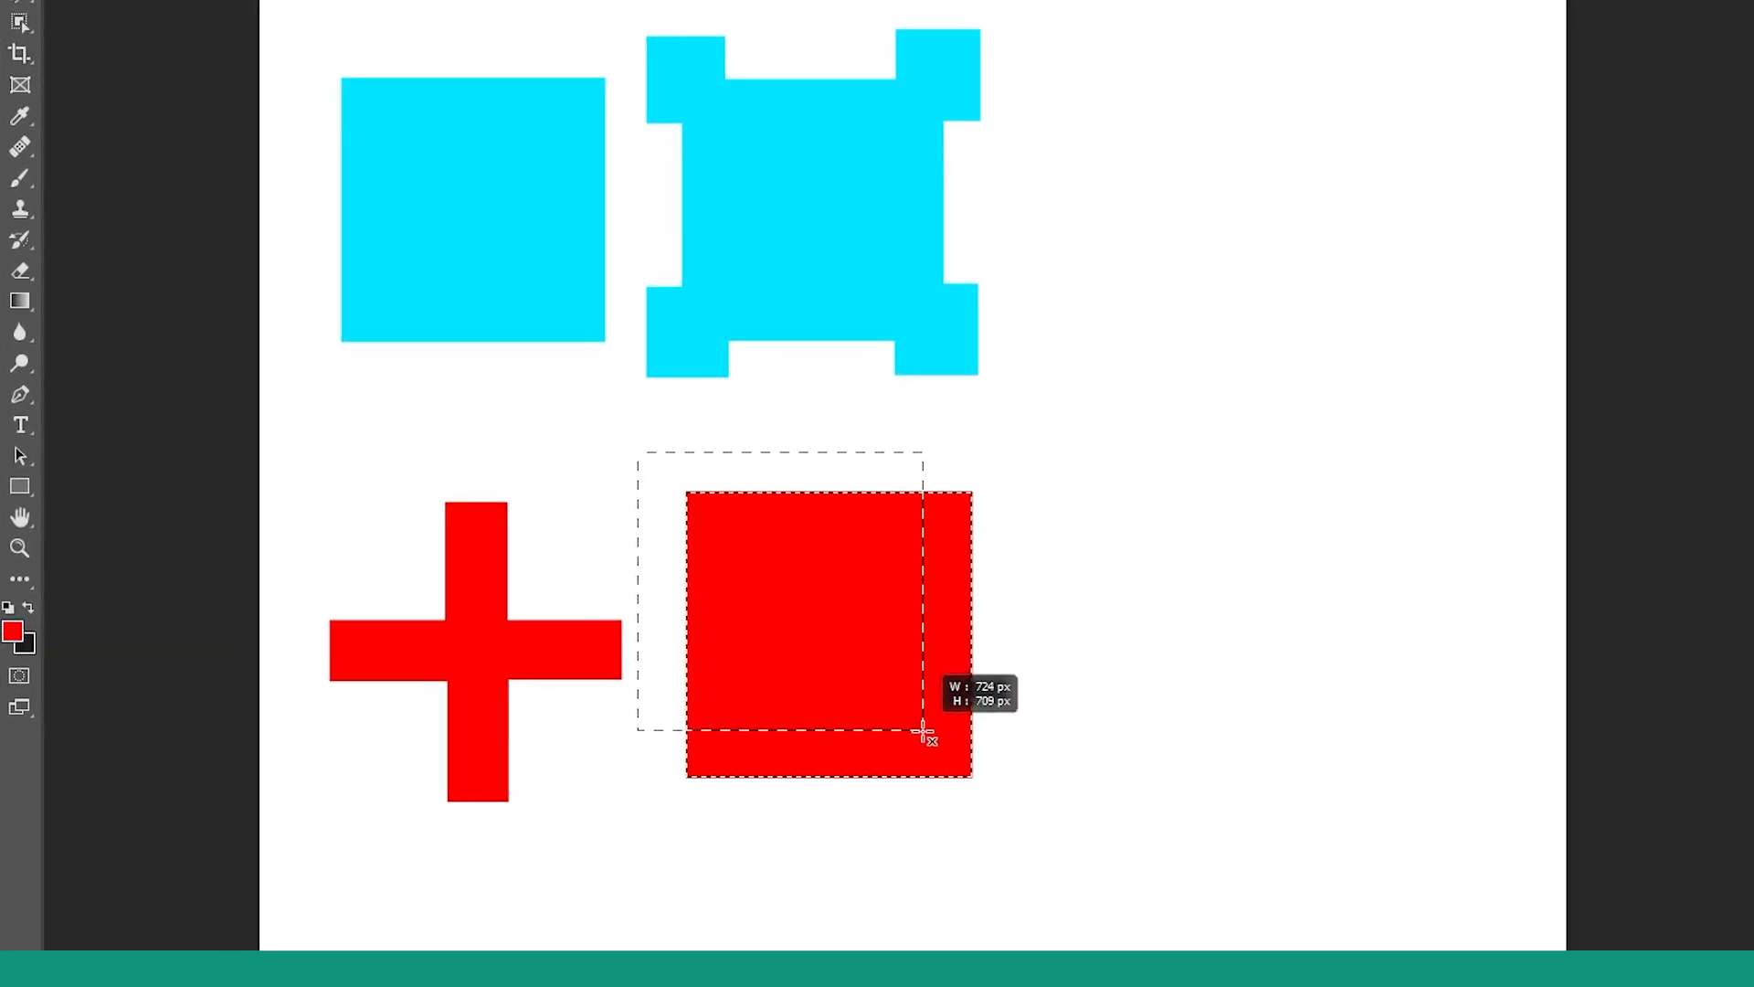
left_click_drag(923, 731, 923, 718)
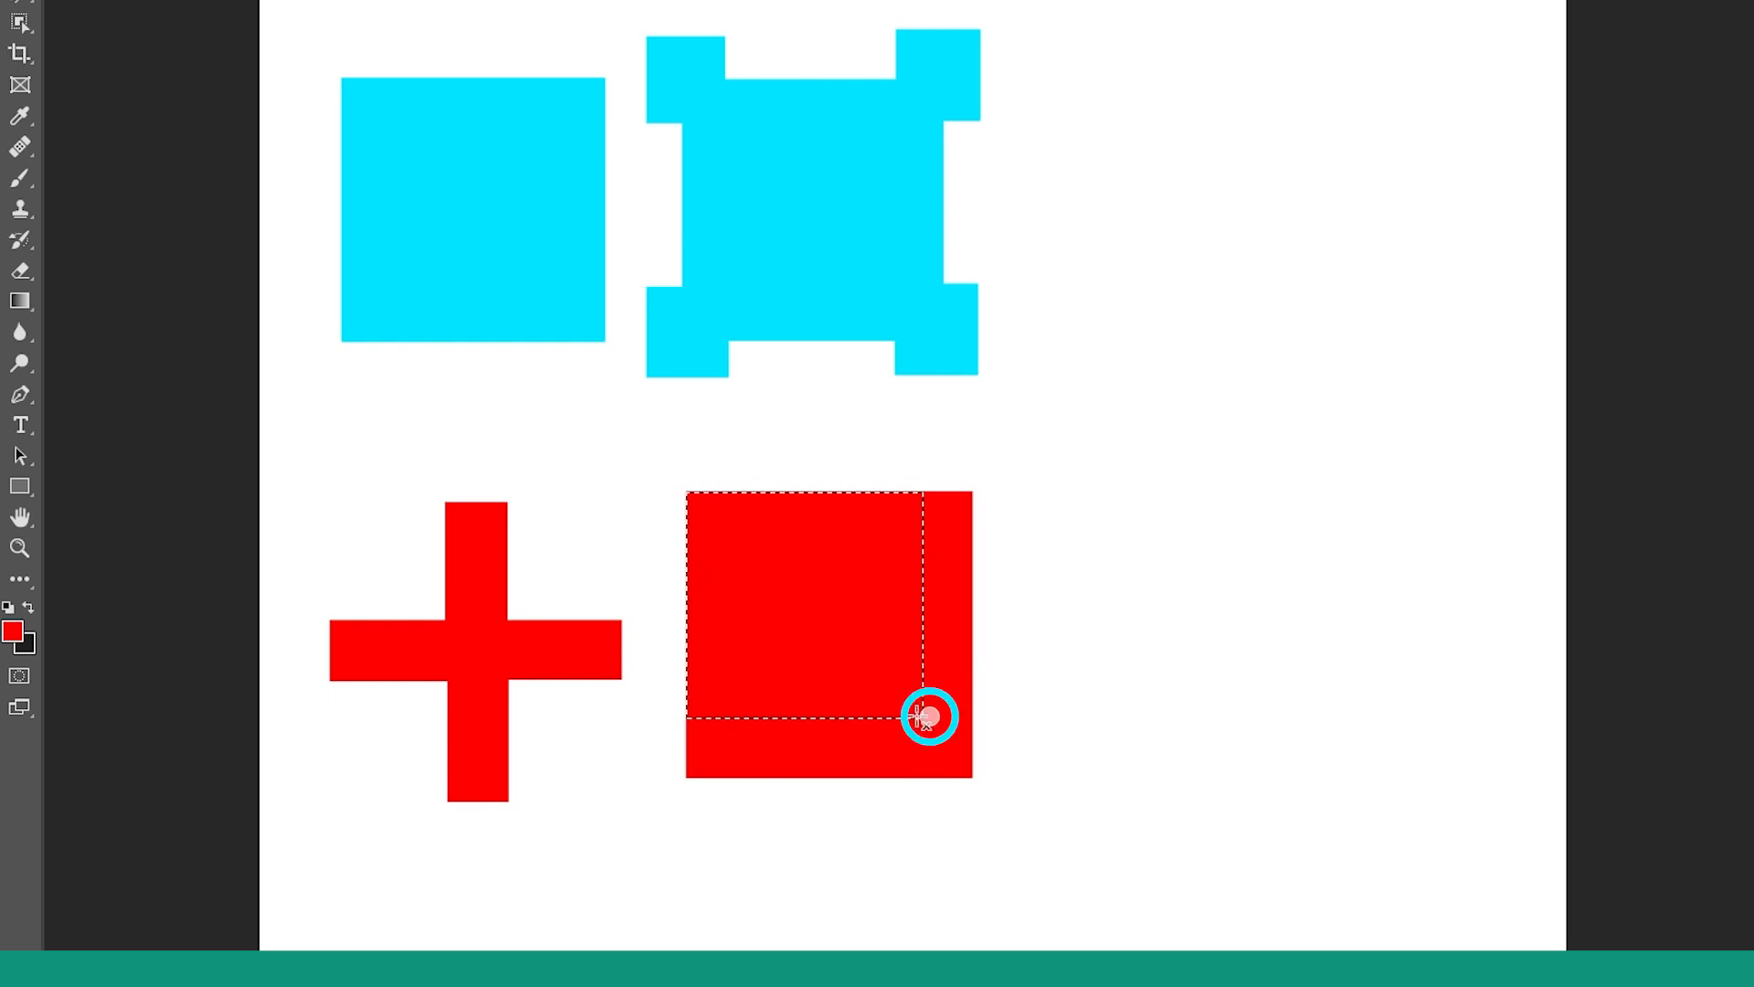
left_click(16, 642)
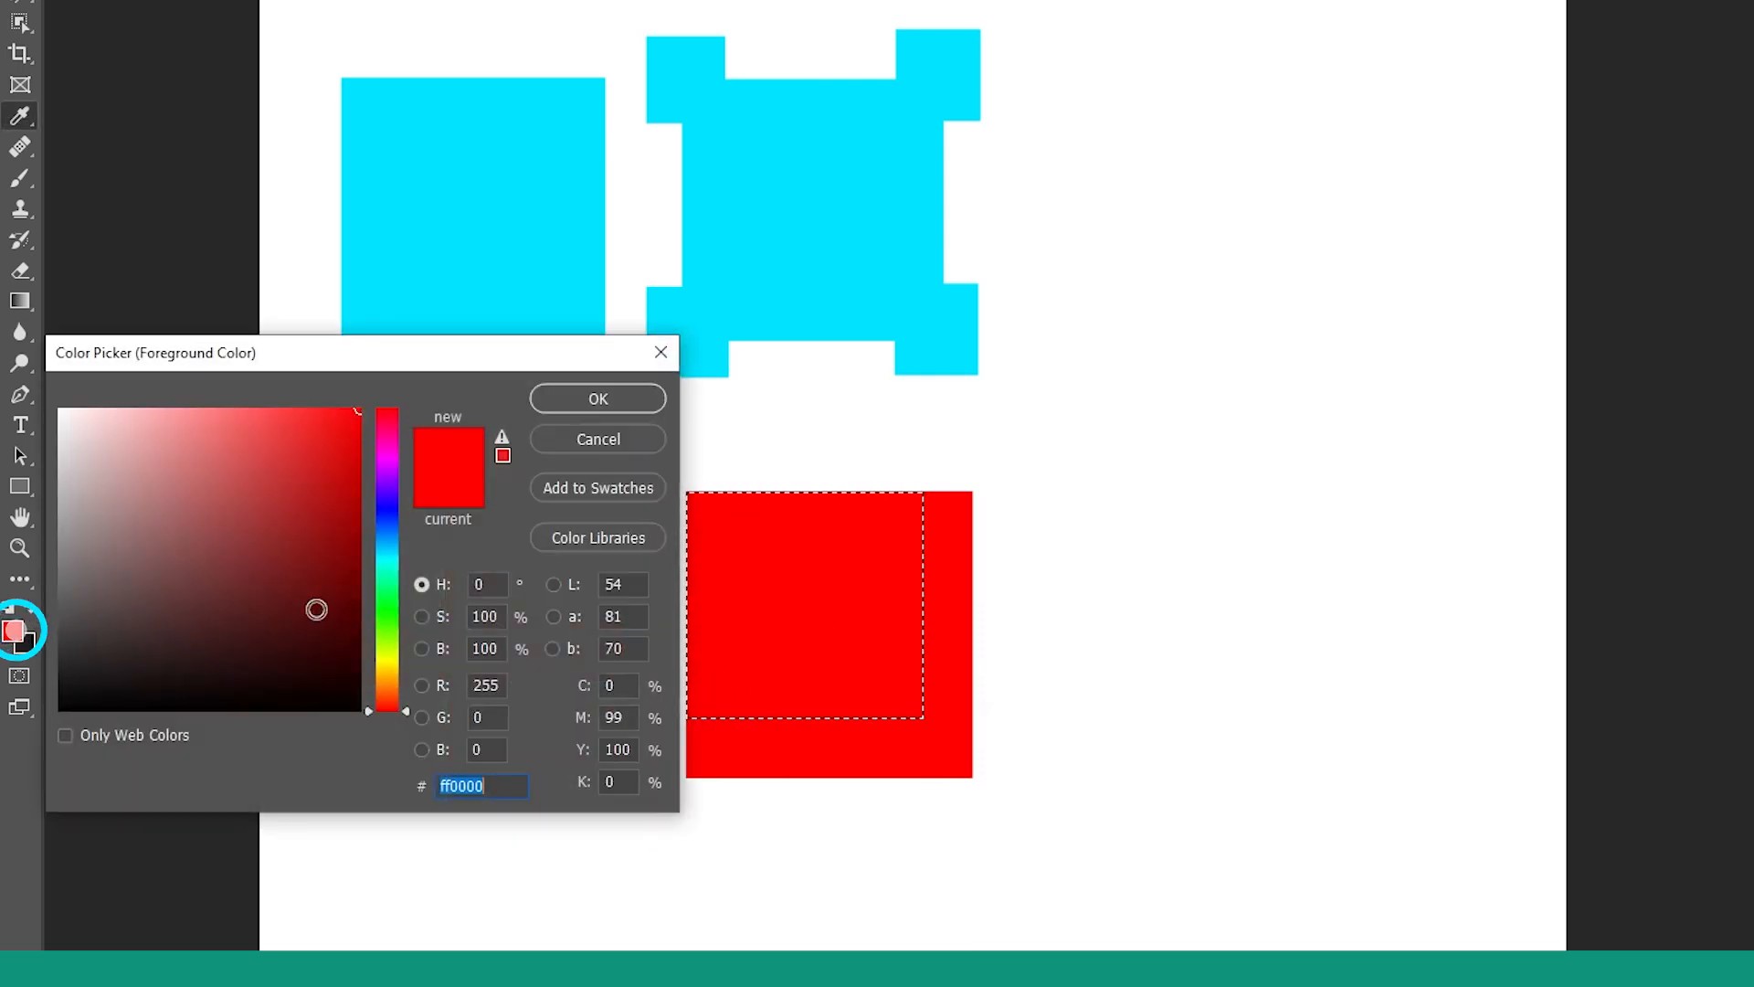
left_click(387, 664)
left_click(597, 399)
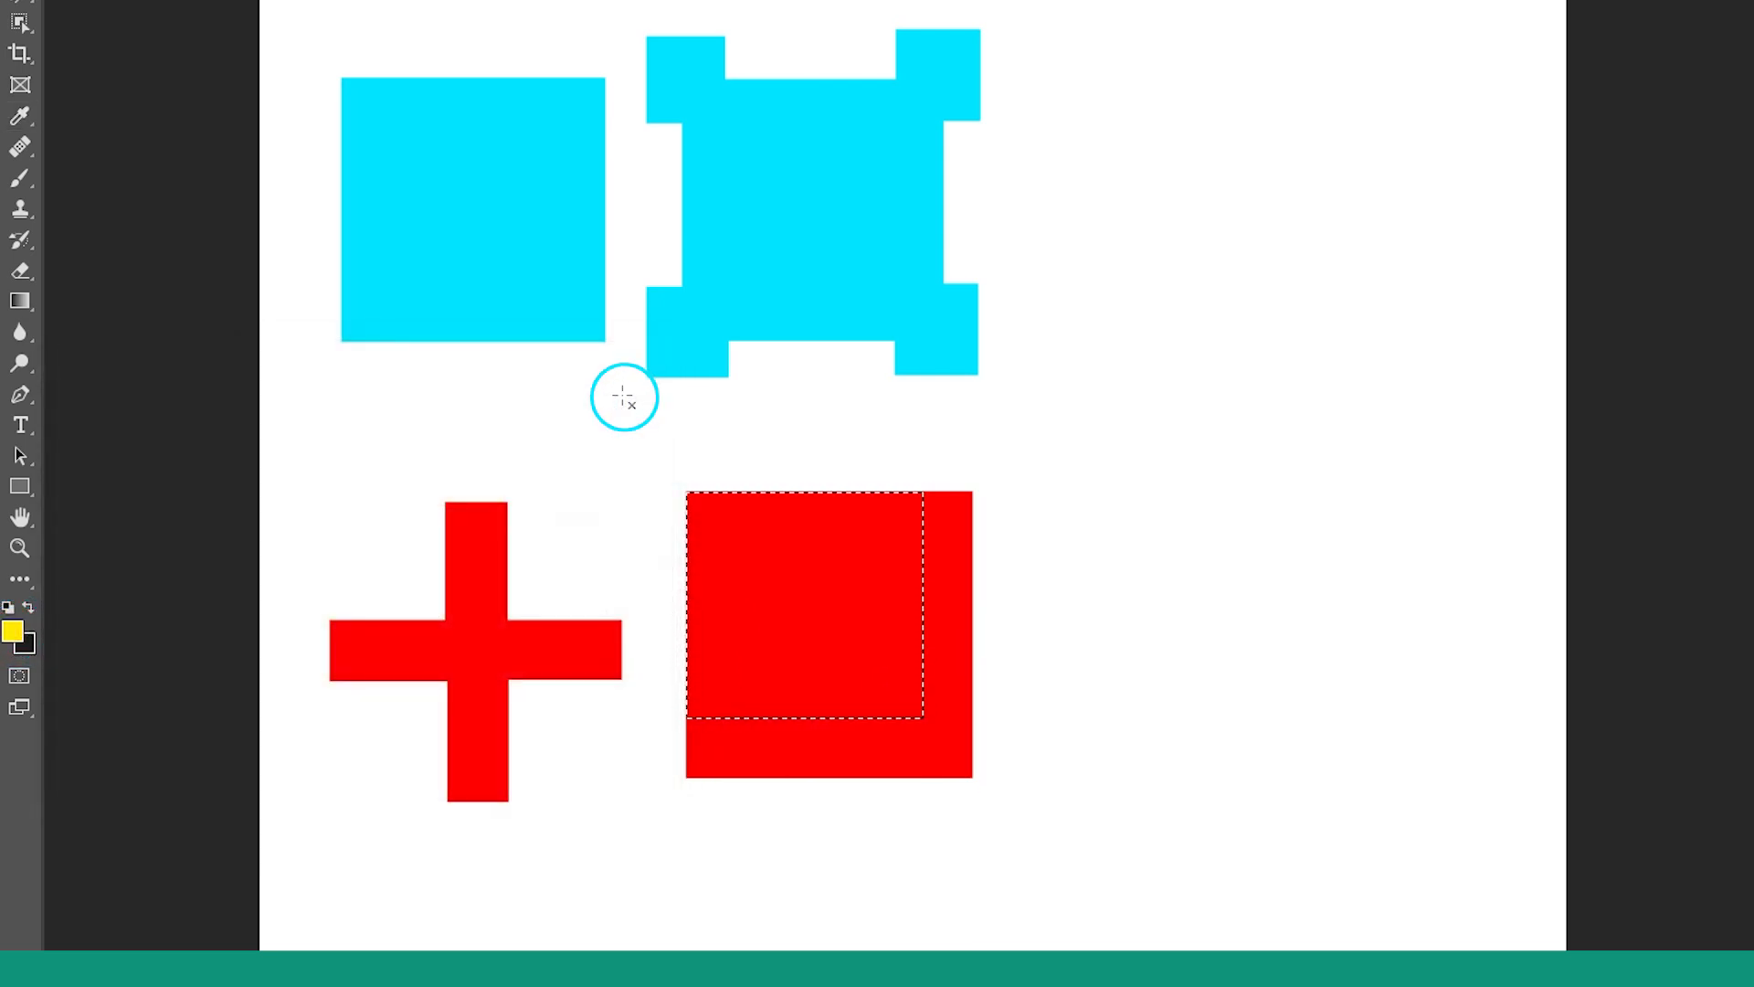
key("alt+BackSpace")
- Intersect the selection with a smaller rectangle over the yellow area's upper-left part and fill the remaining area with bright green
left_click_drag(660, 461, 883, 679)
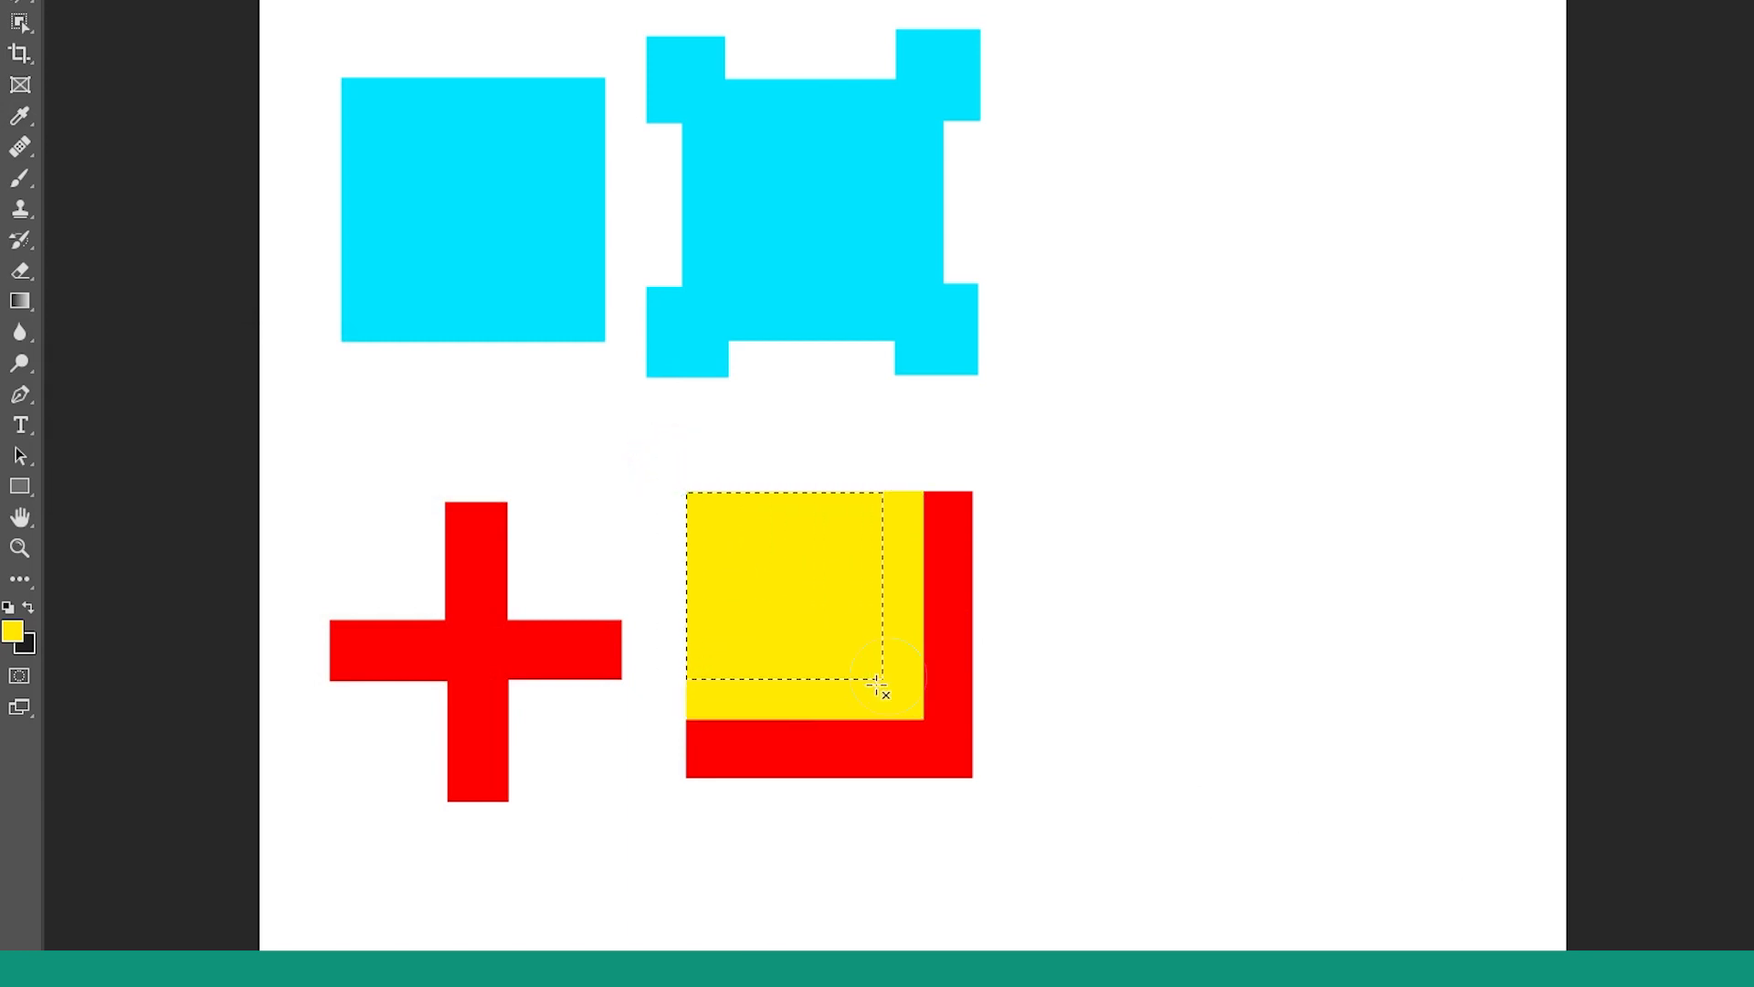
left_click(22, 630)
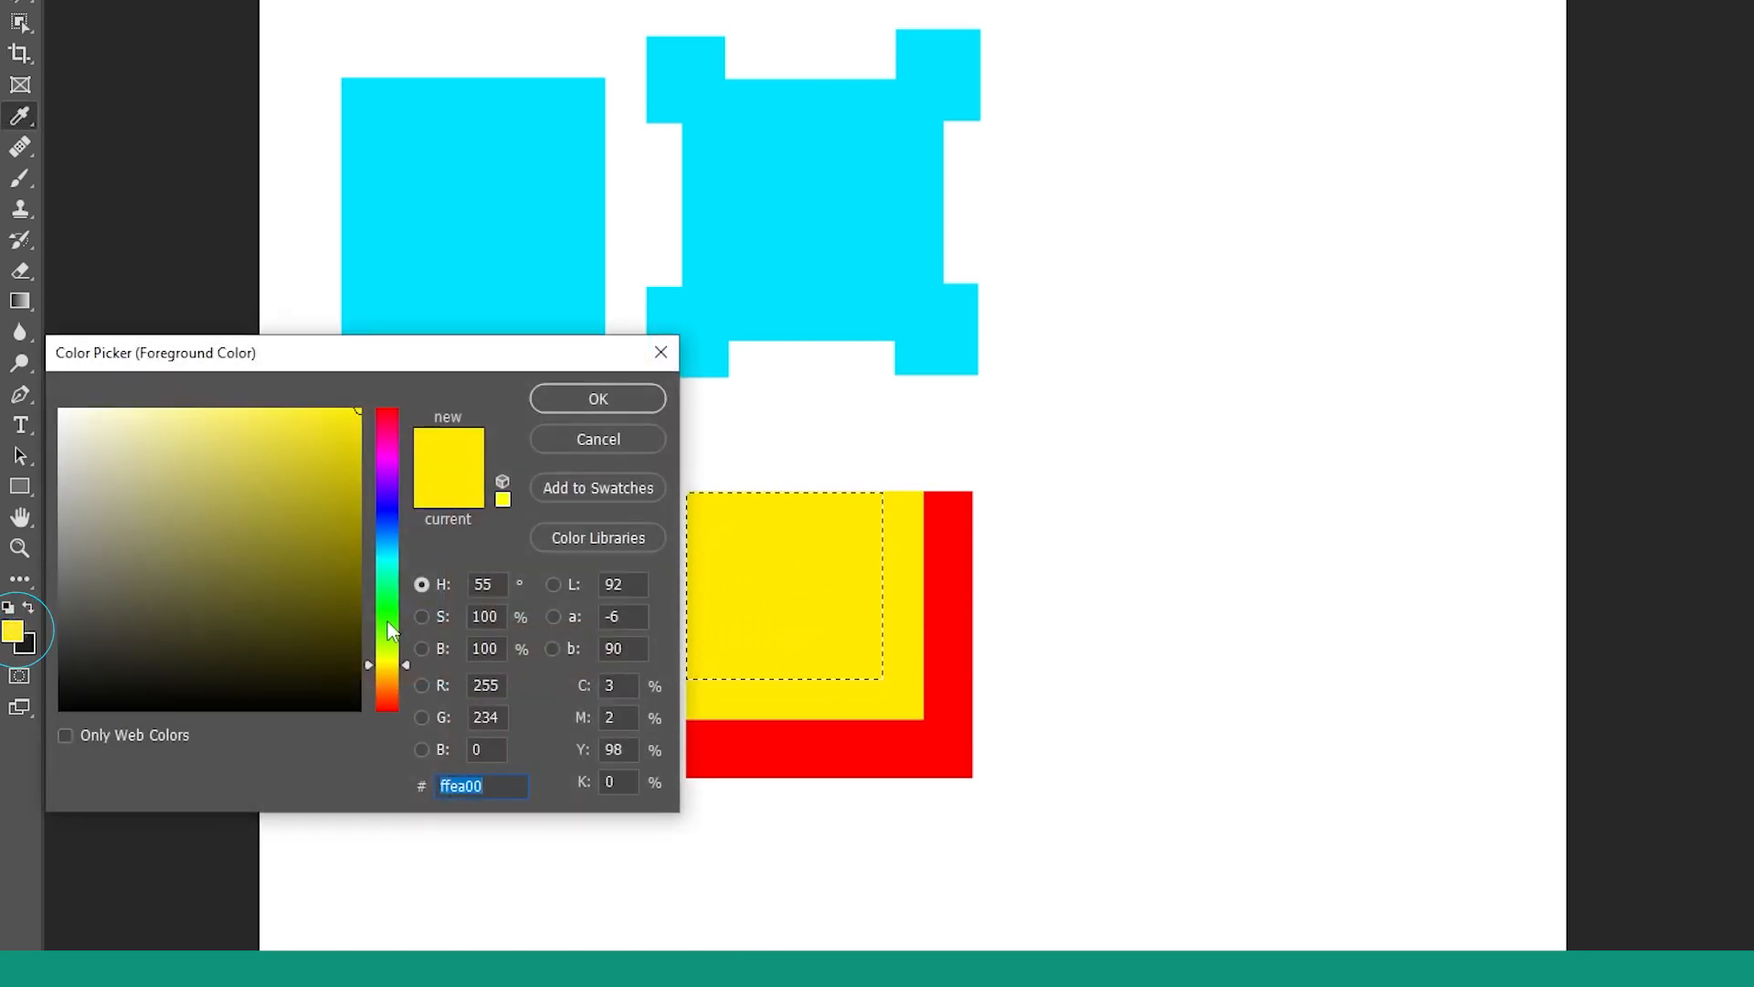
left_click(388, 618)
left_click(598, 398)
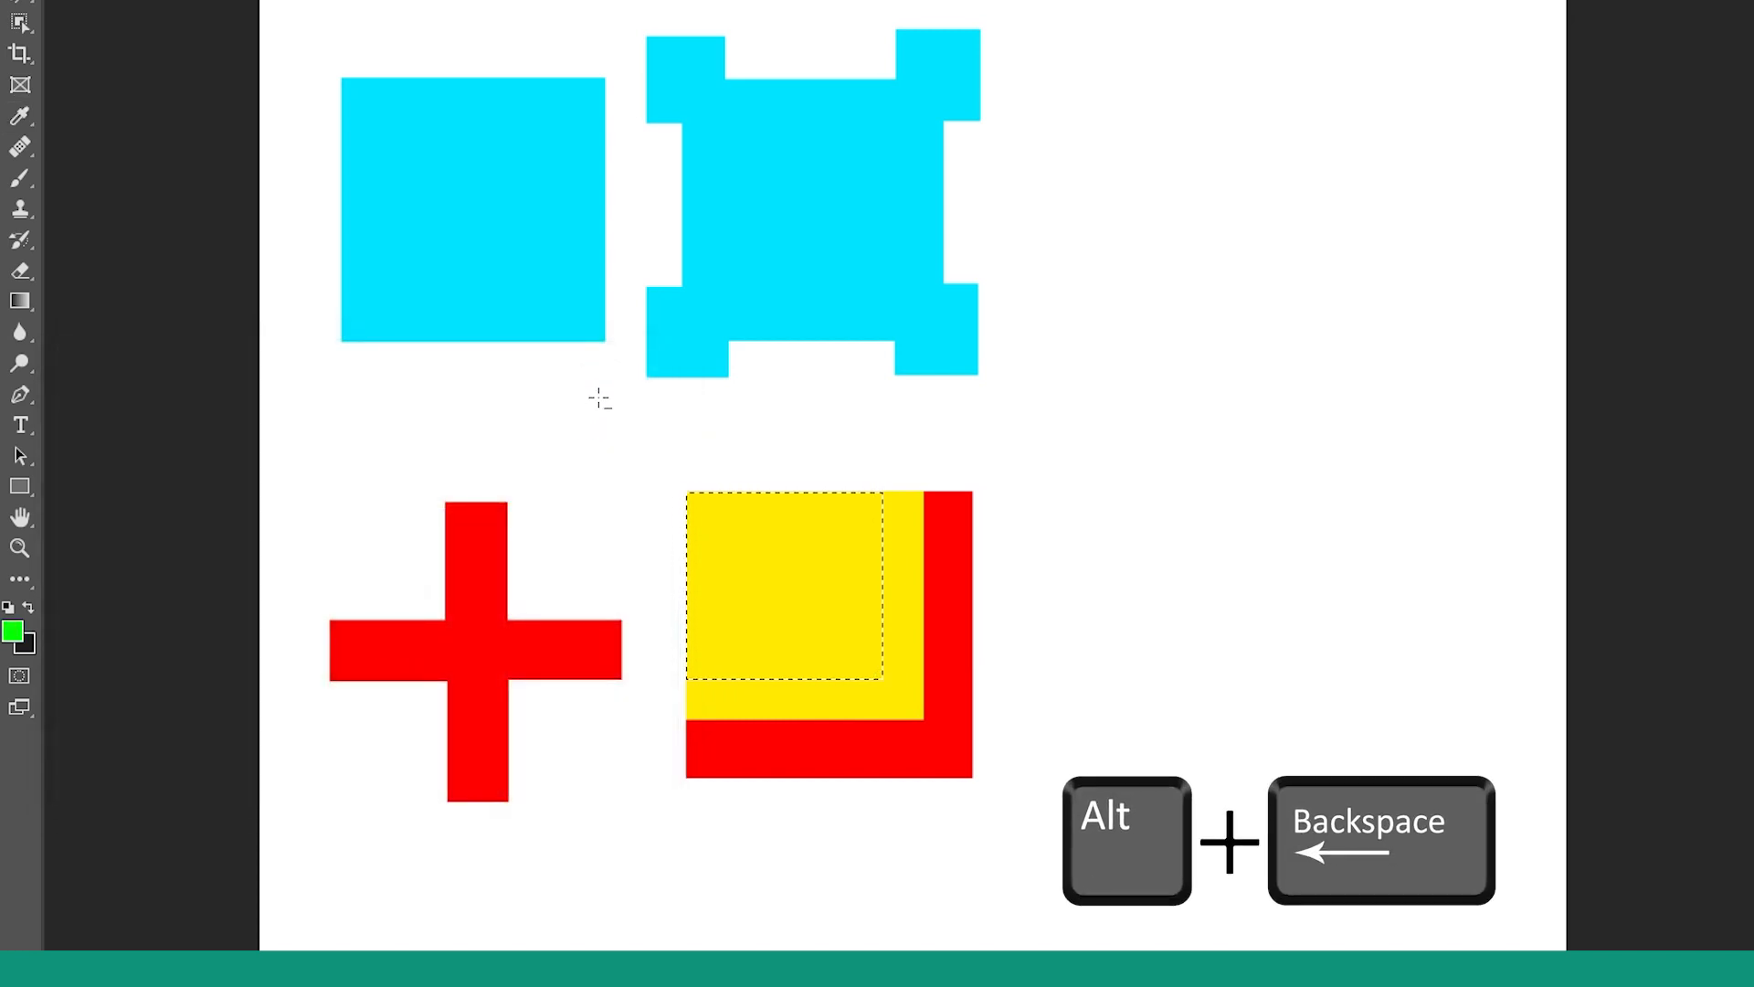
key("alt+BackSpace")
- Intersect the selection with a rectangle over the green area's upper-left part and fill the remaining area with light blue (00deff)
left_click_drag(646, 446, 842, 637)
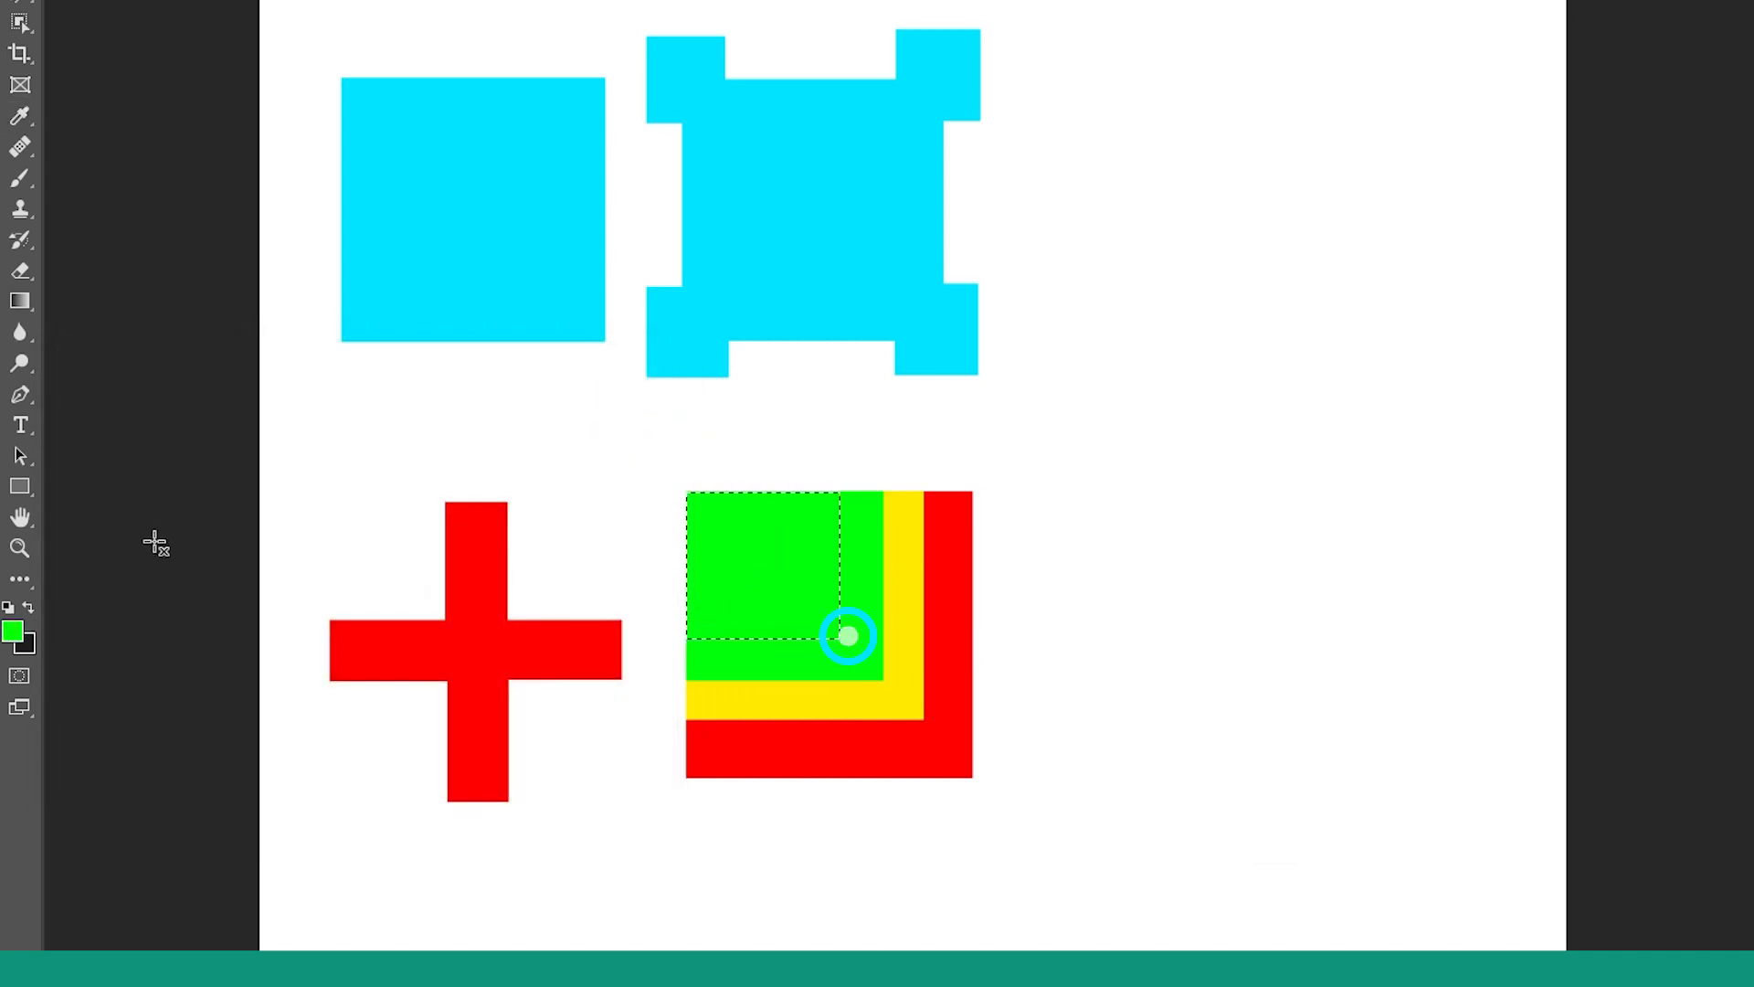
left_click(14, 630)
left_click(390, 559)
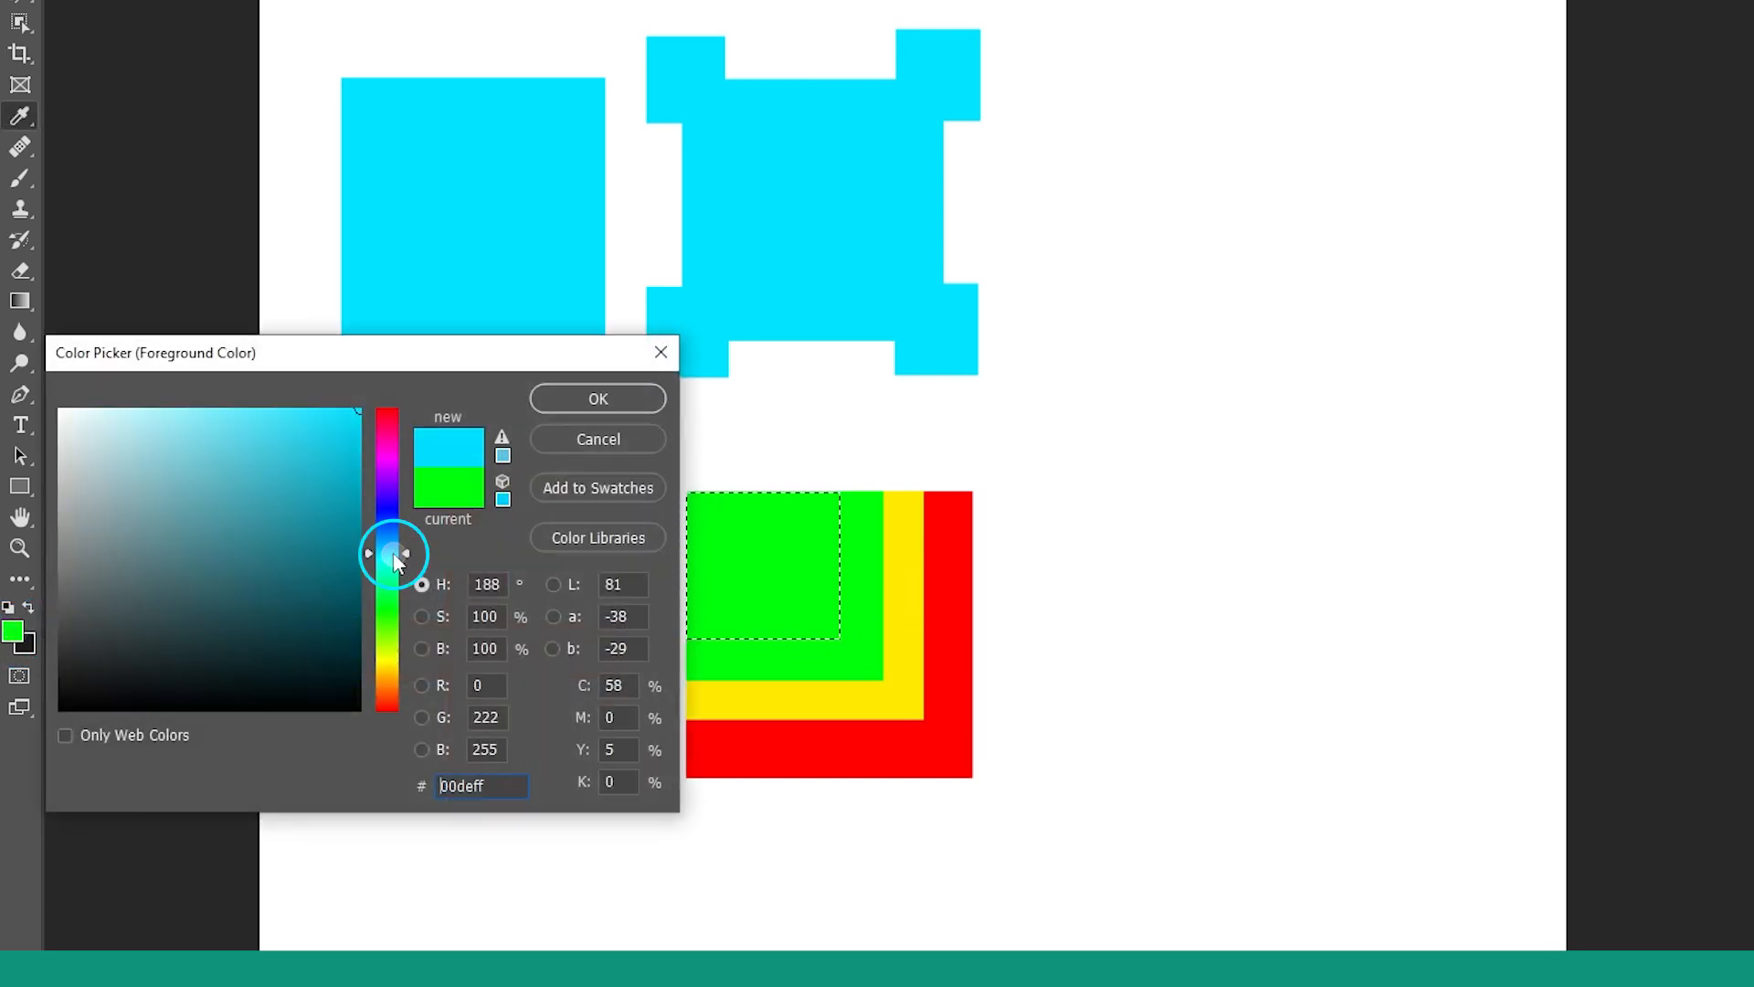
left_click(595, 398)
key("alt+BackSpace")
- Intersect the selection with a rectangle over the light blue area's upper-left part and fill the remaining area with blue (1800ff)
left_click_drag(651, 453, 803, 601)
left_click(13, 644)
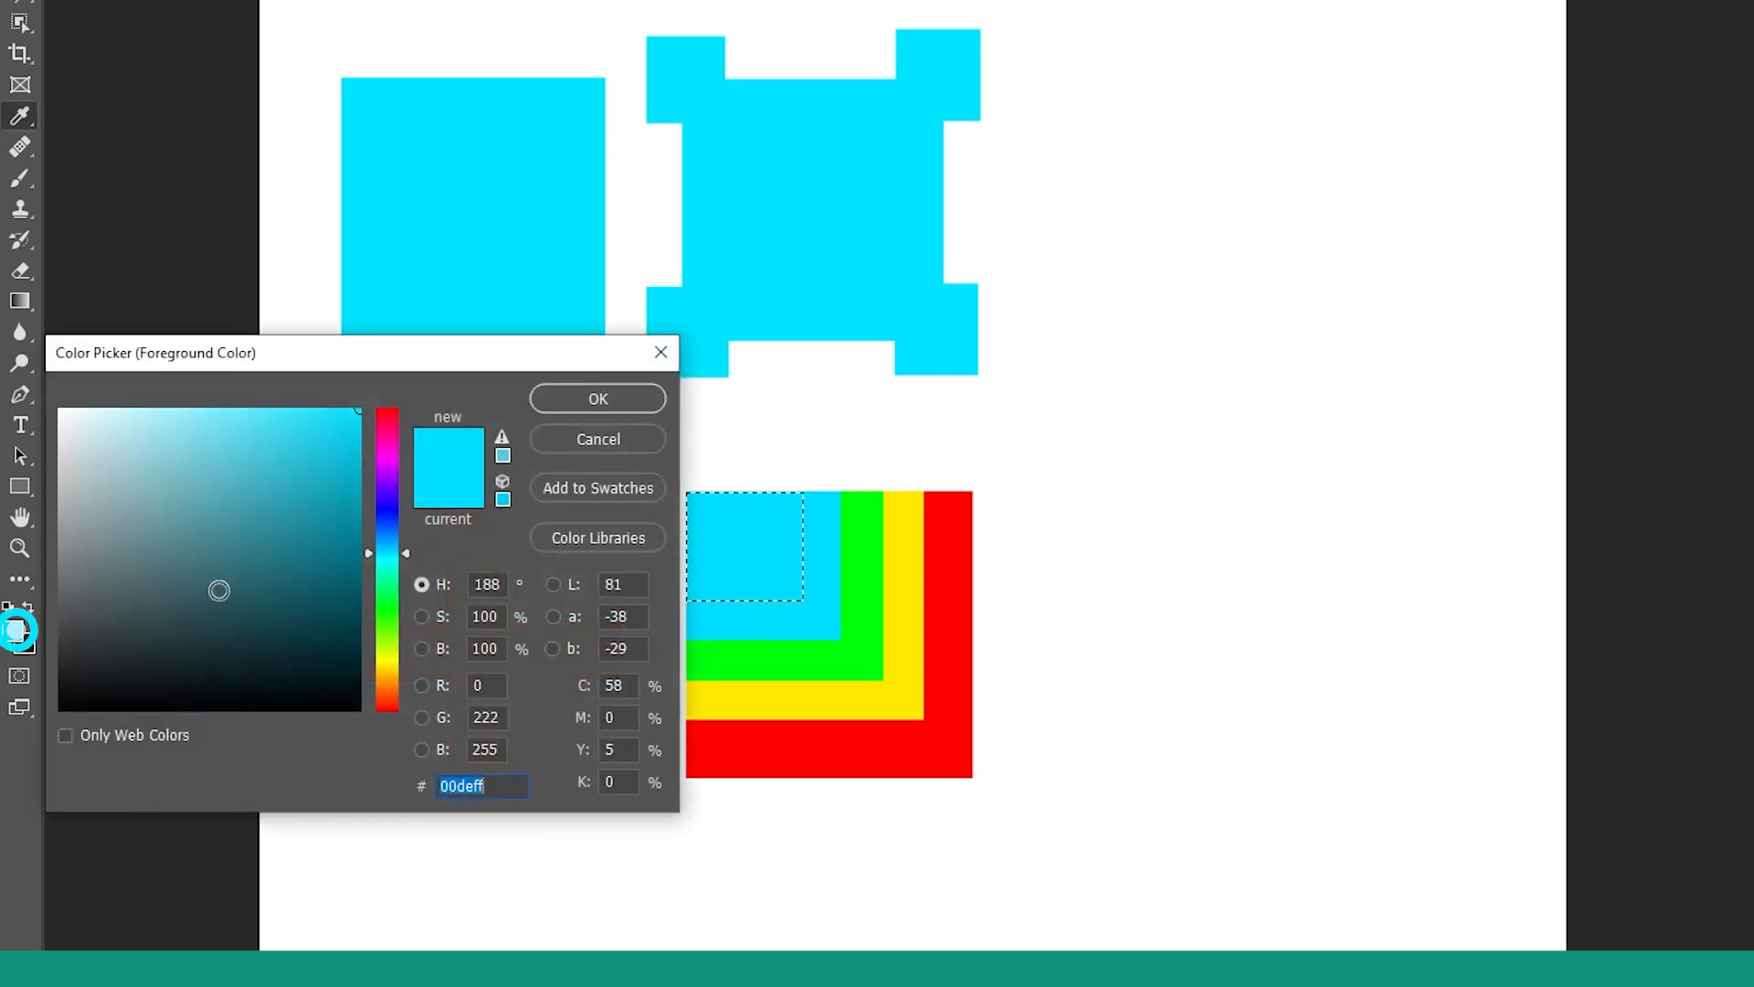
left_click(393, 504)
left_click(589, 402)
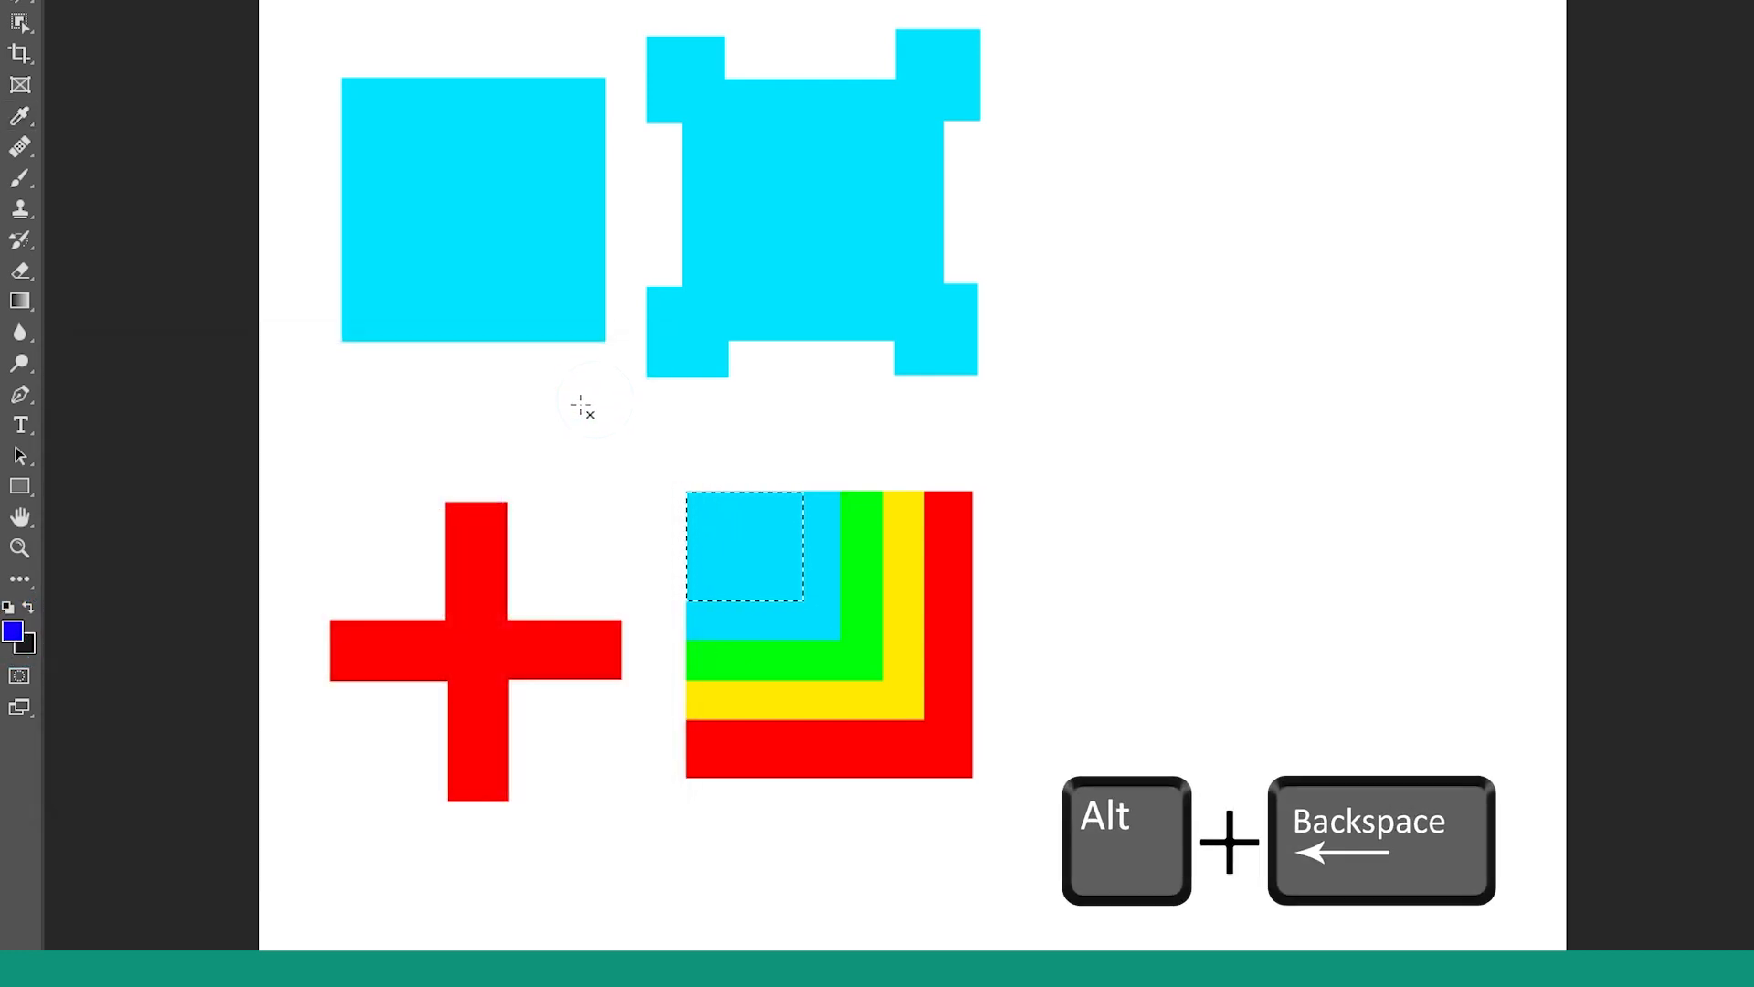
key("alt+BackSpace")
- Intersect the selection with a rectangle about 319 × 307 px over the blue area's upper-left corner, fill the result with magenta (f000ff) and deselect
left_click_drag(641, 443, 760, 562)
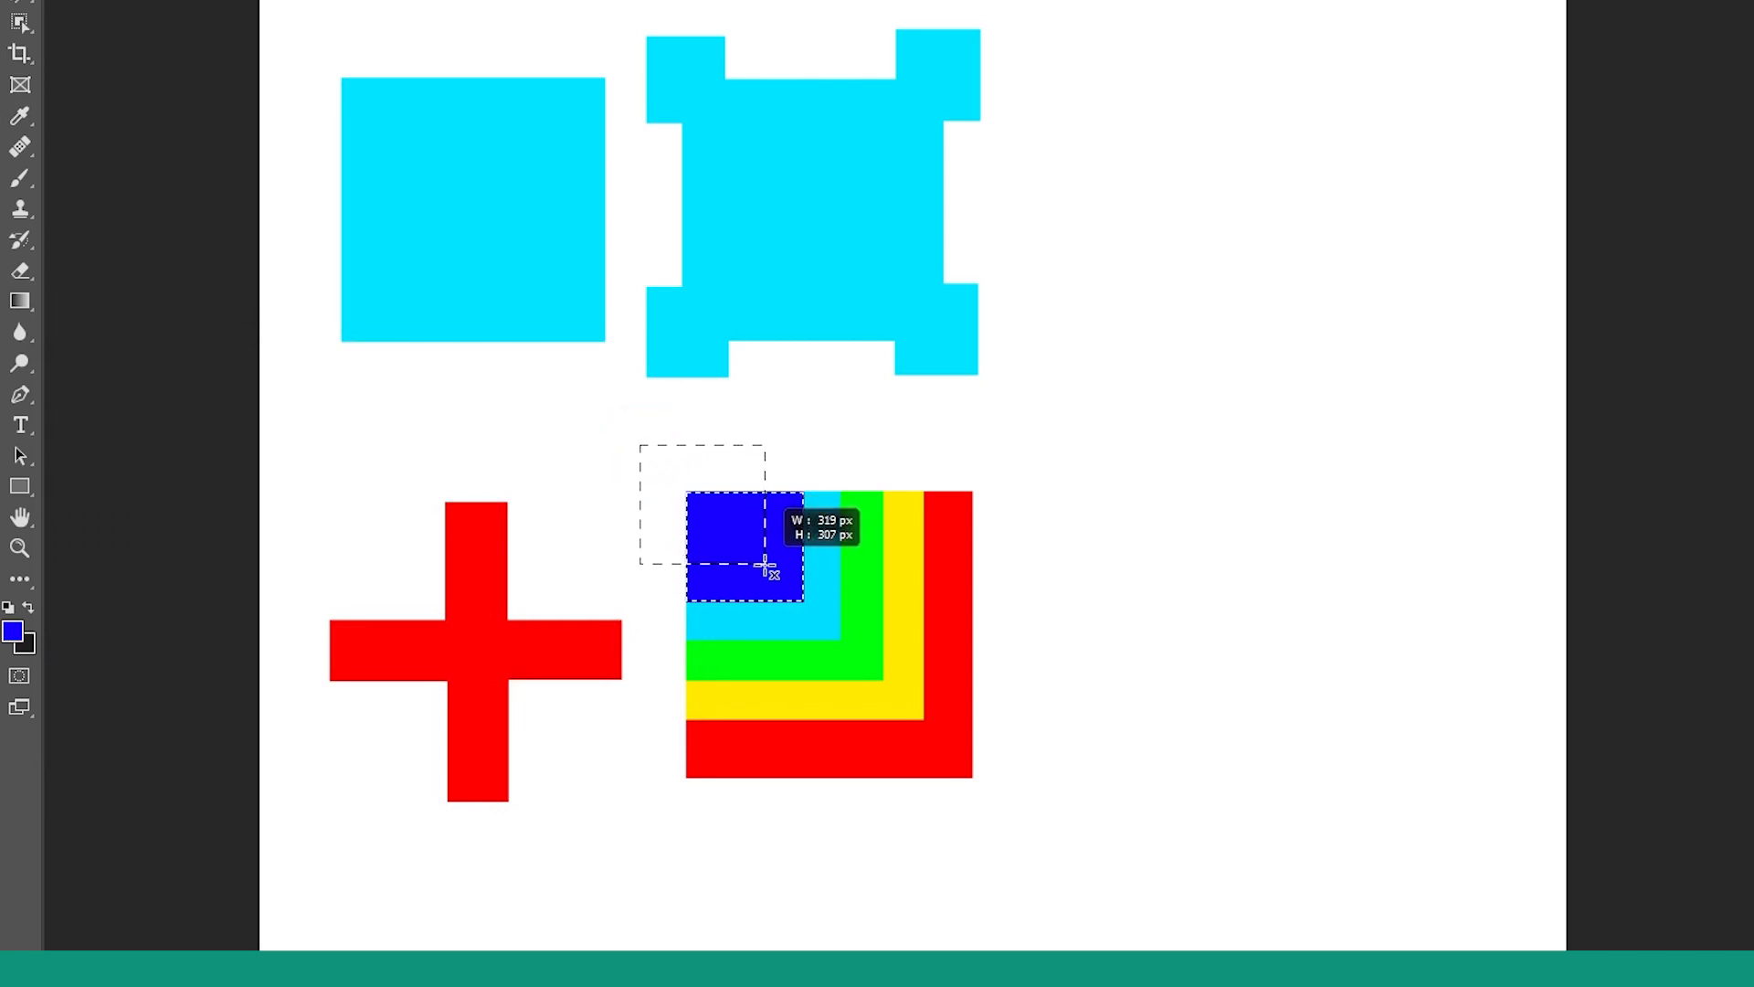
left_click(14, 634)
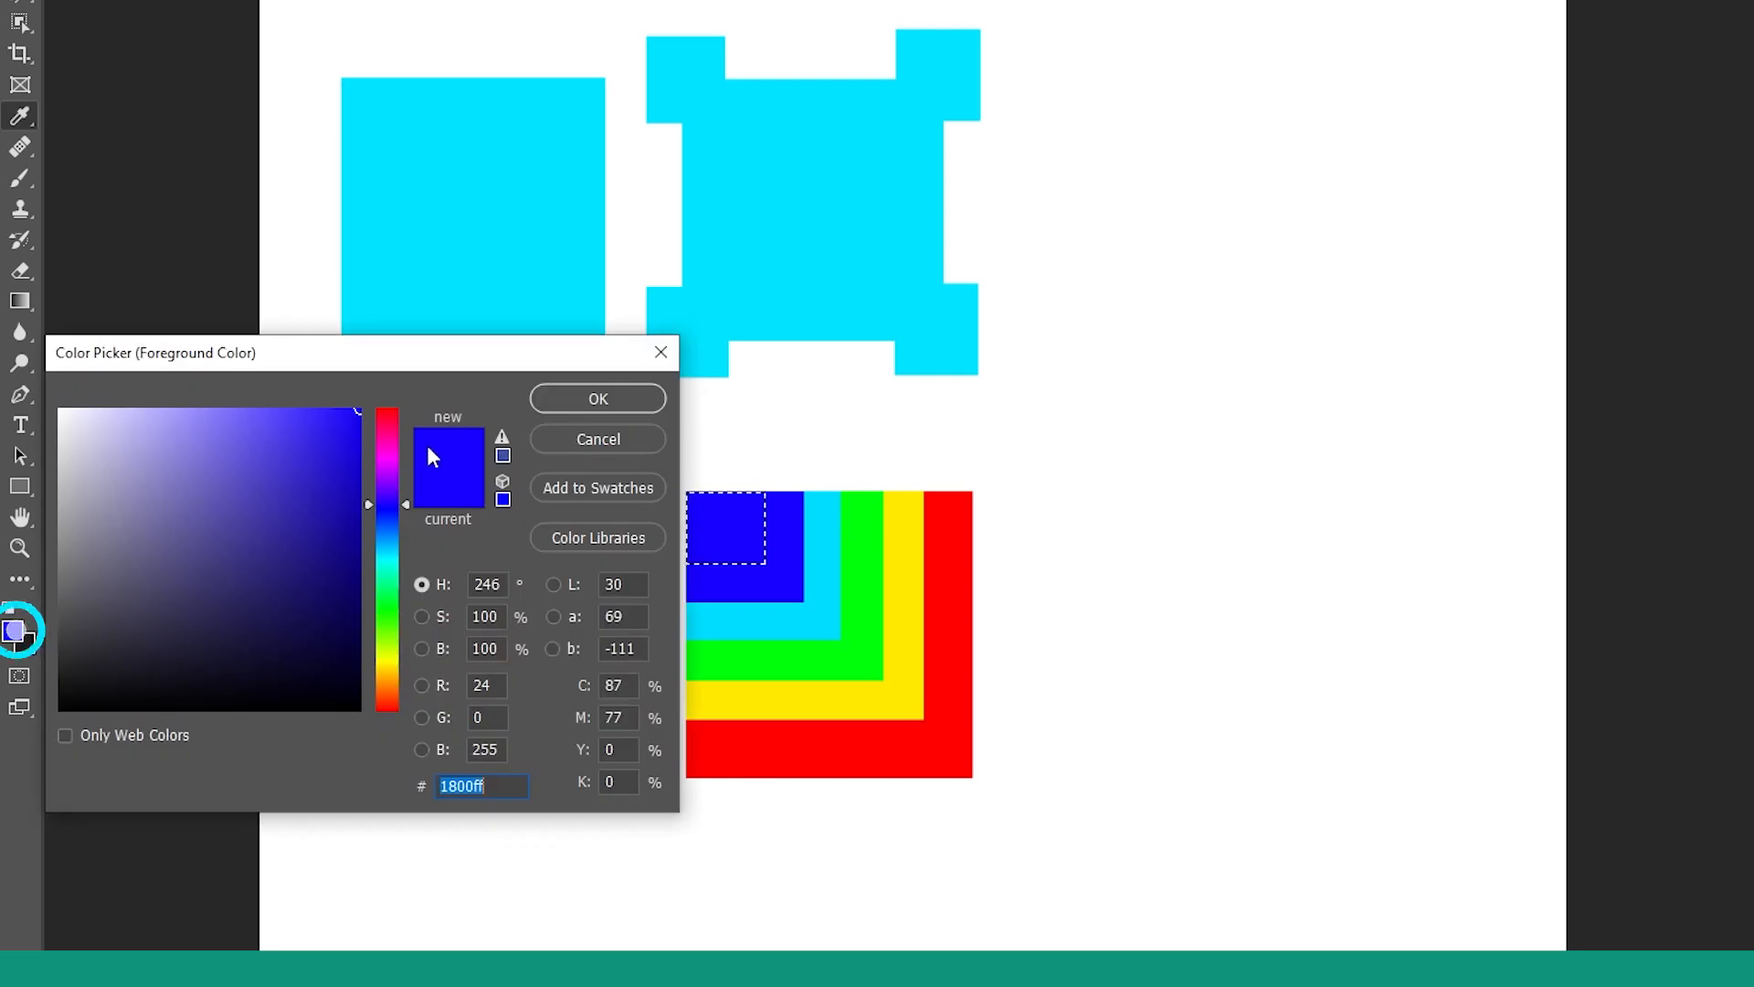
left_click(391, 467)
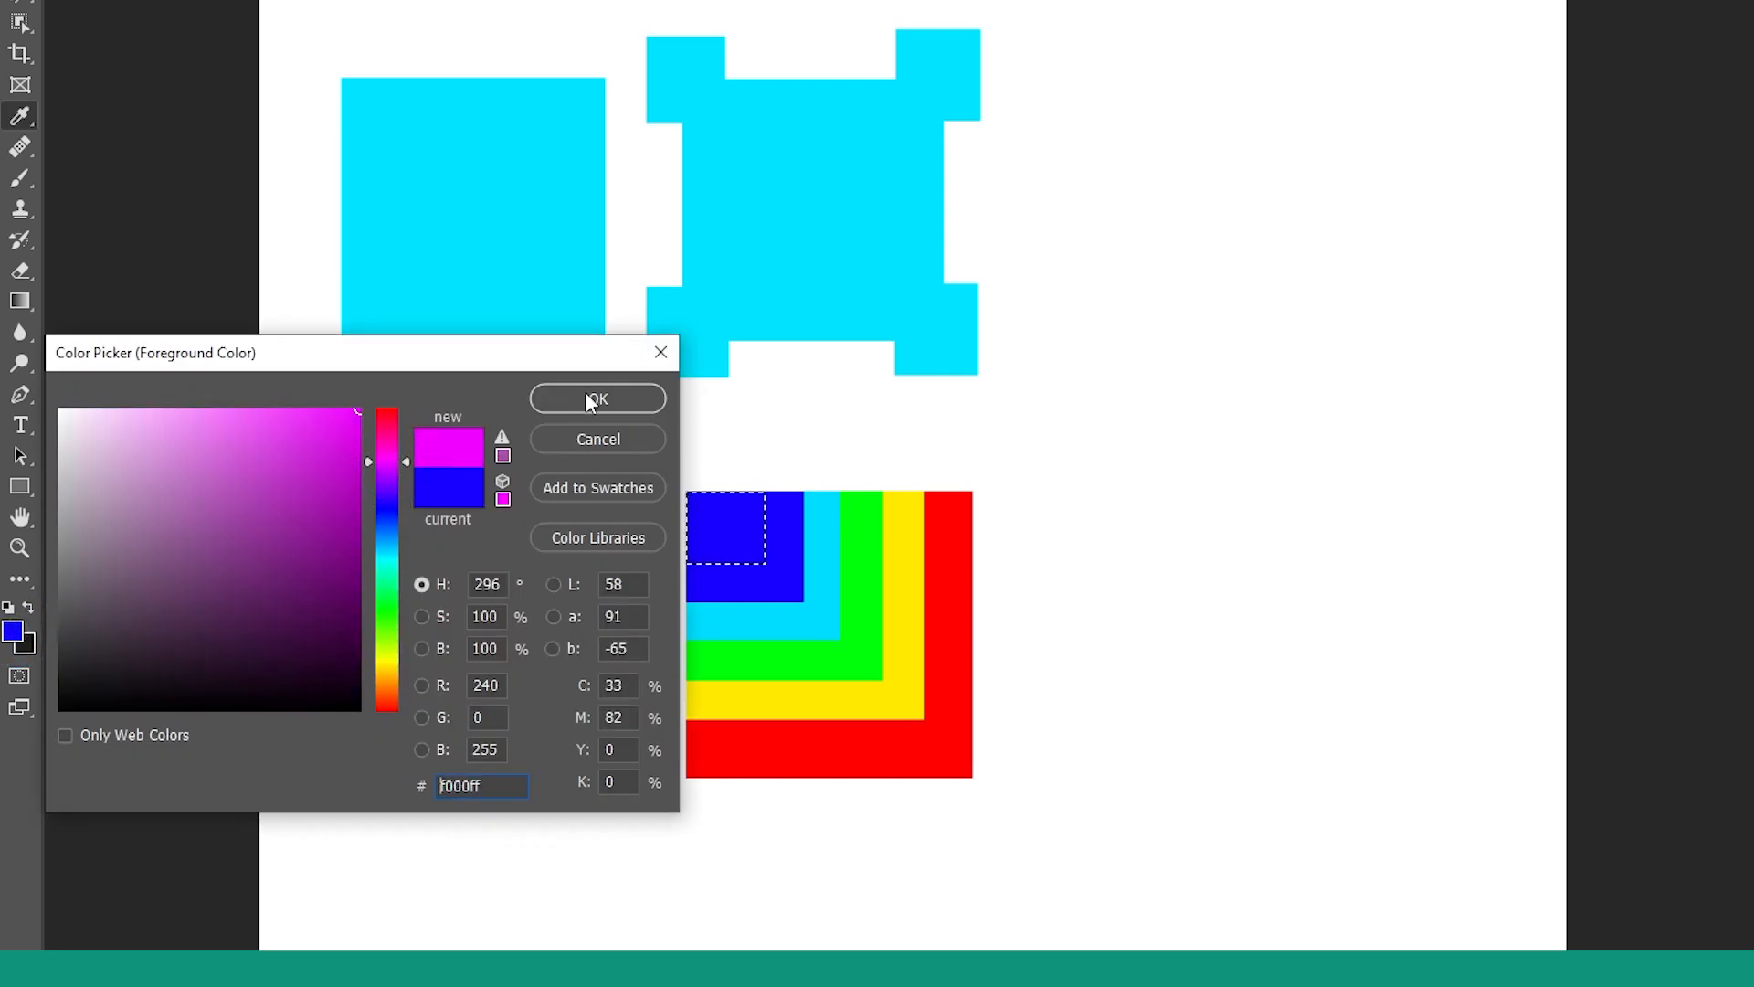
left_click(585, 391)
key("alt+BackSpace")
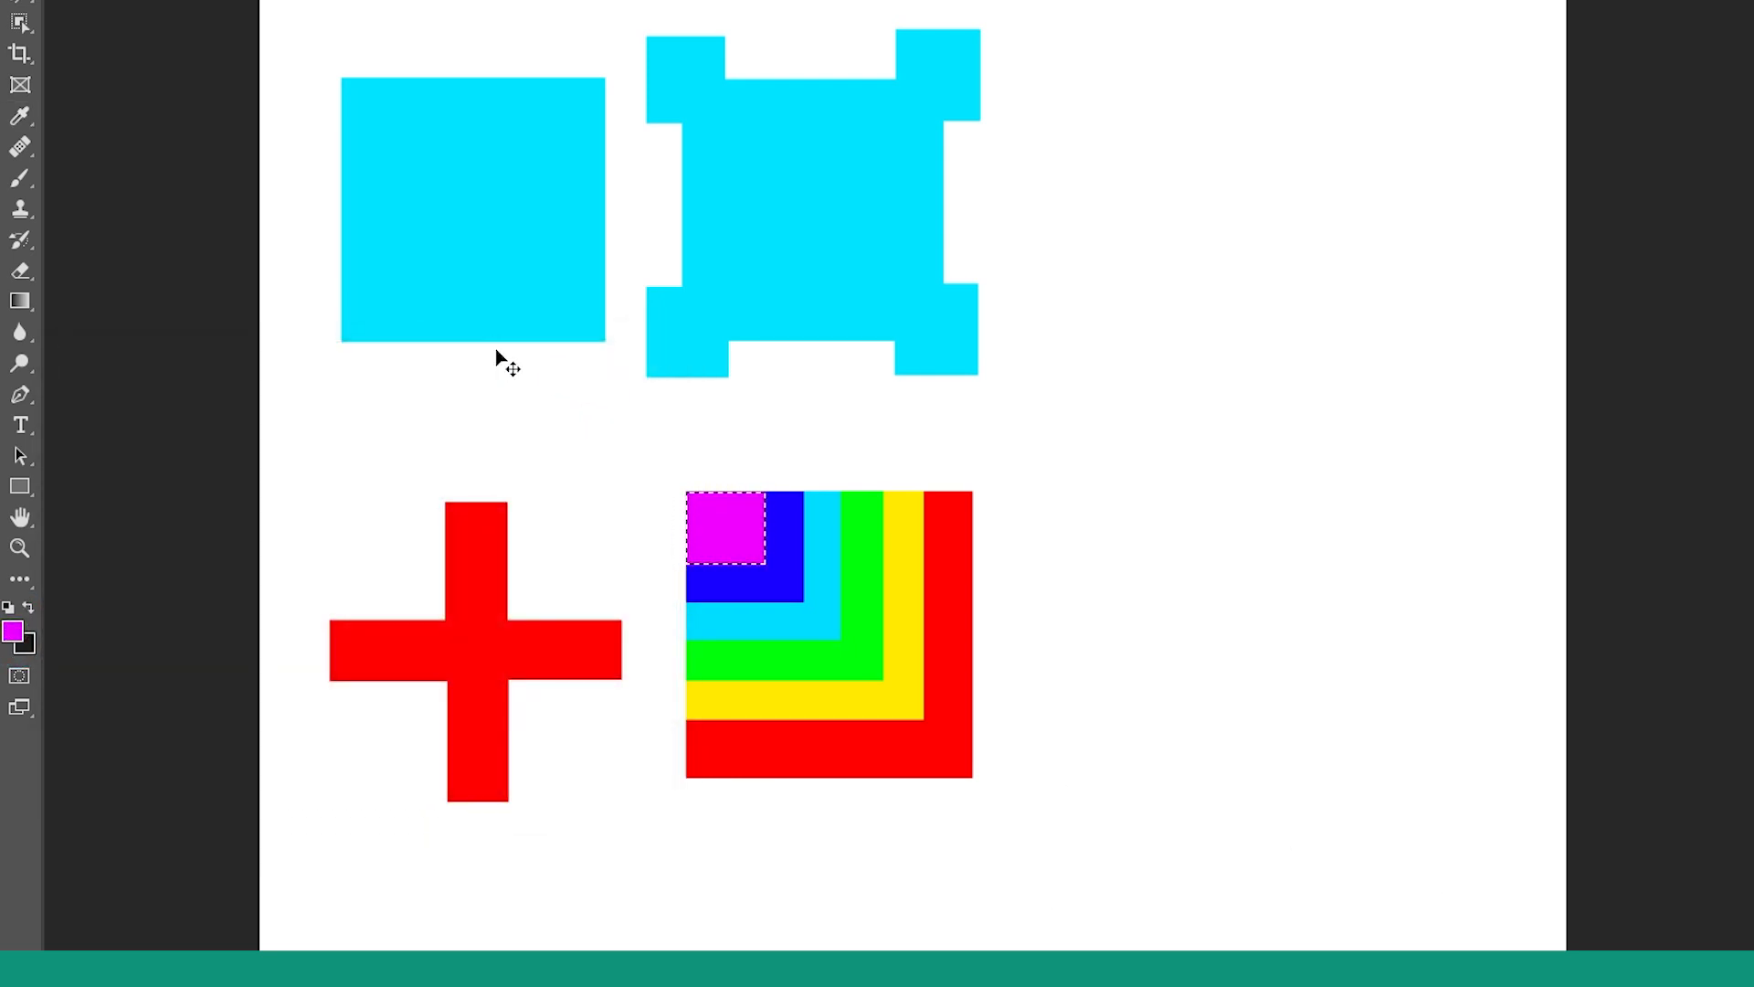
key("ctrl+d")
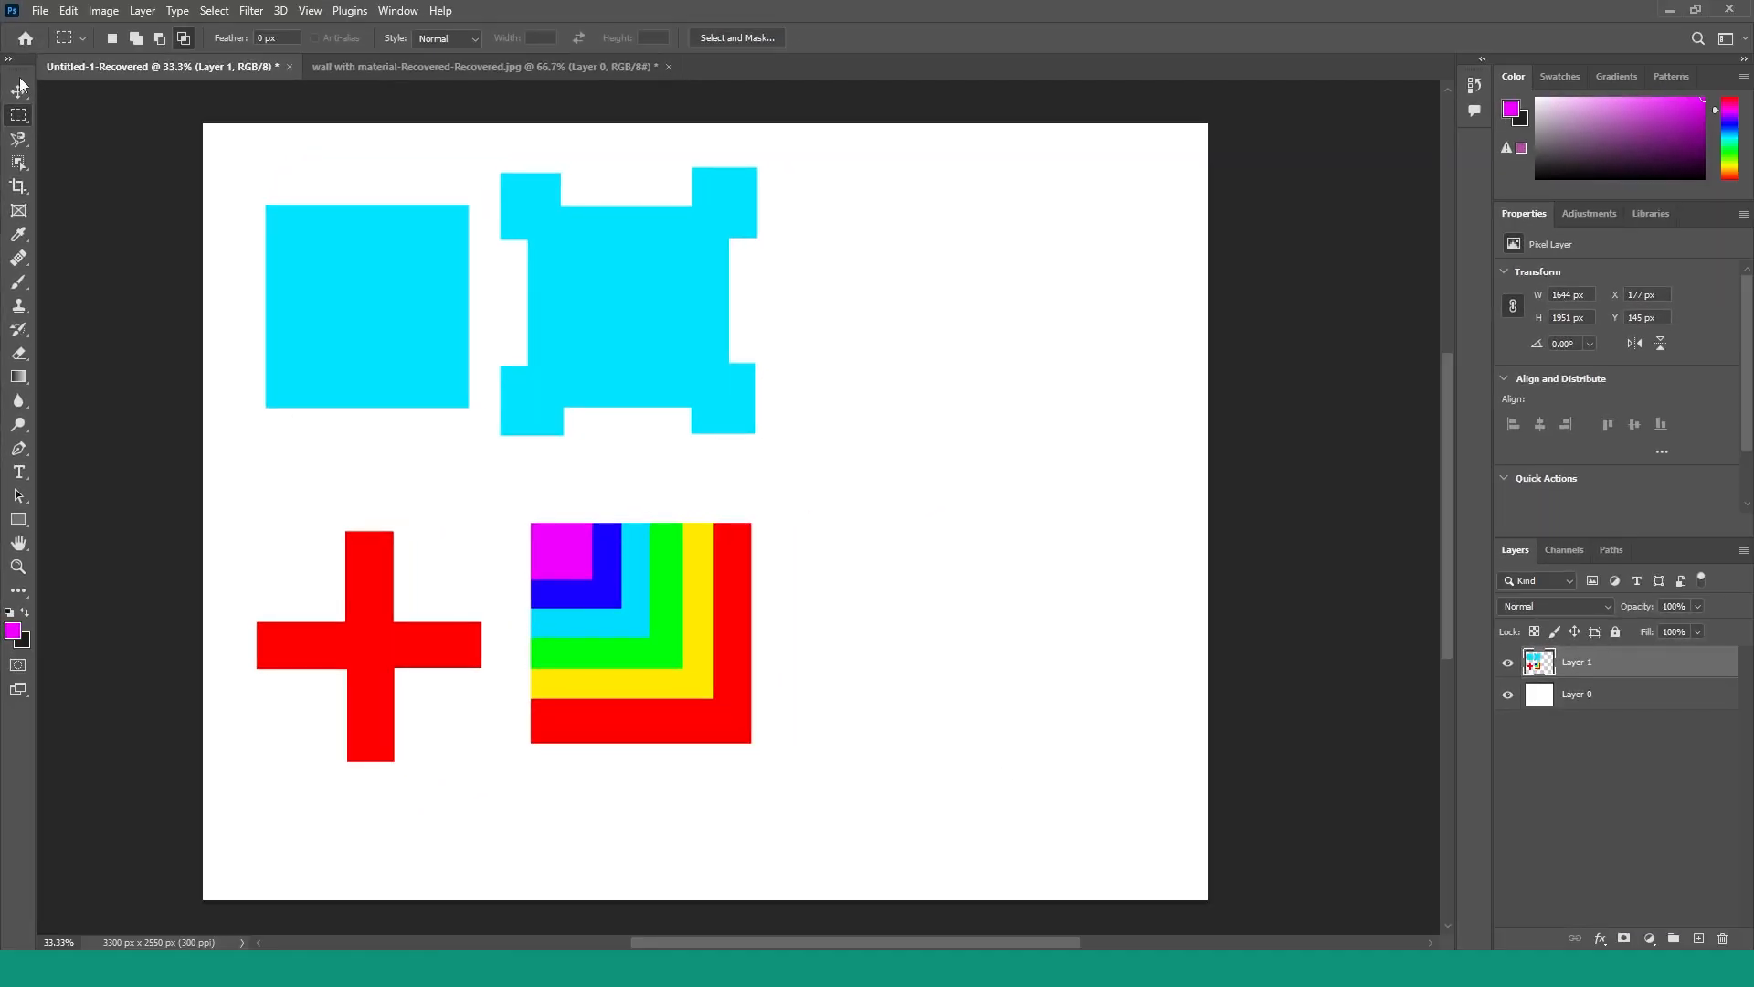
- Select Layer 1 and move its shapes slightly down and to the left on the canvas
left_click(17, 92)
left_click(822, 473)
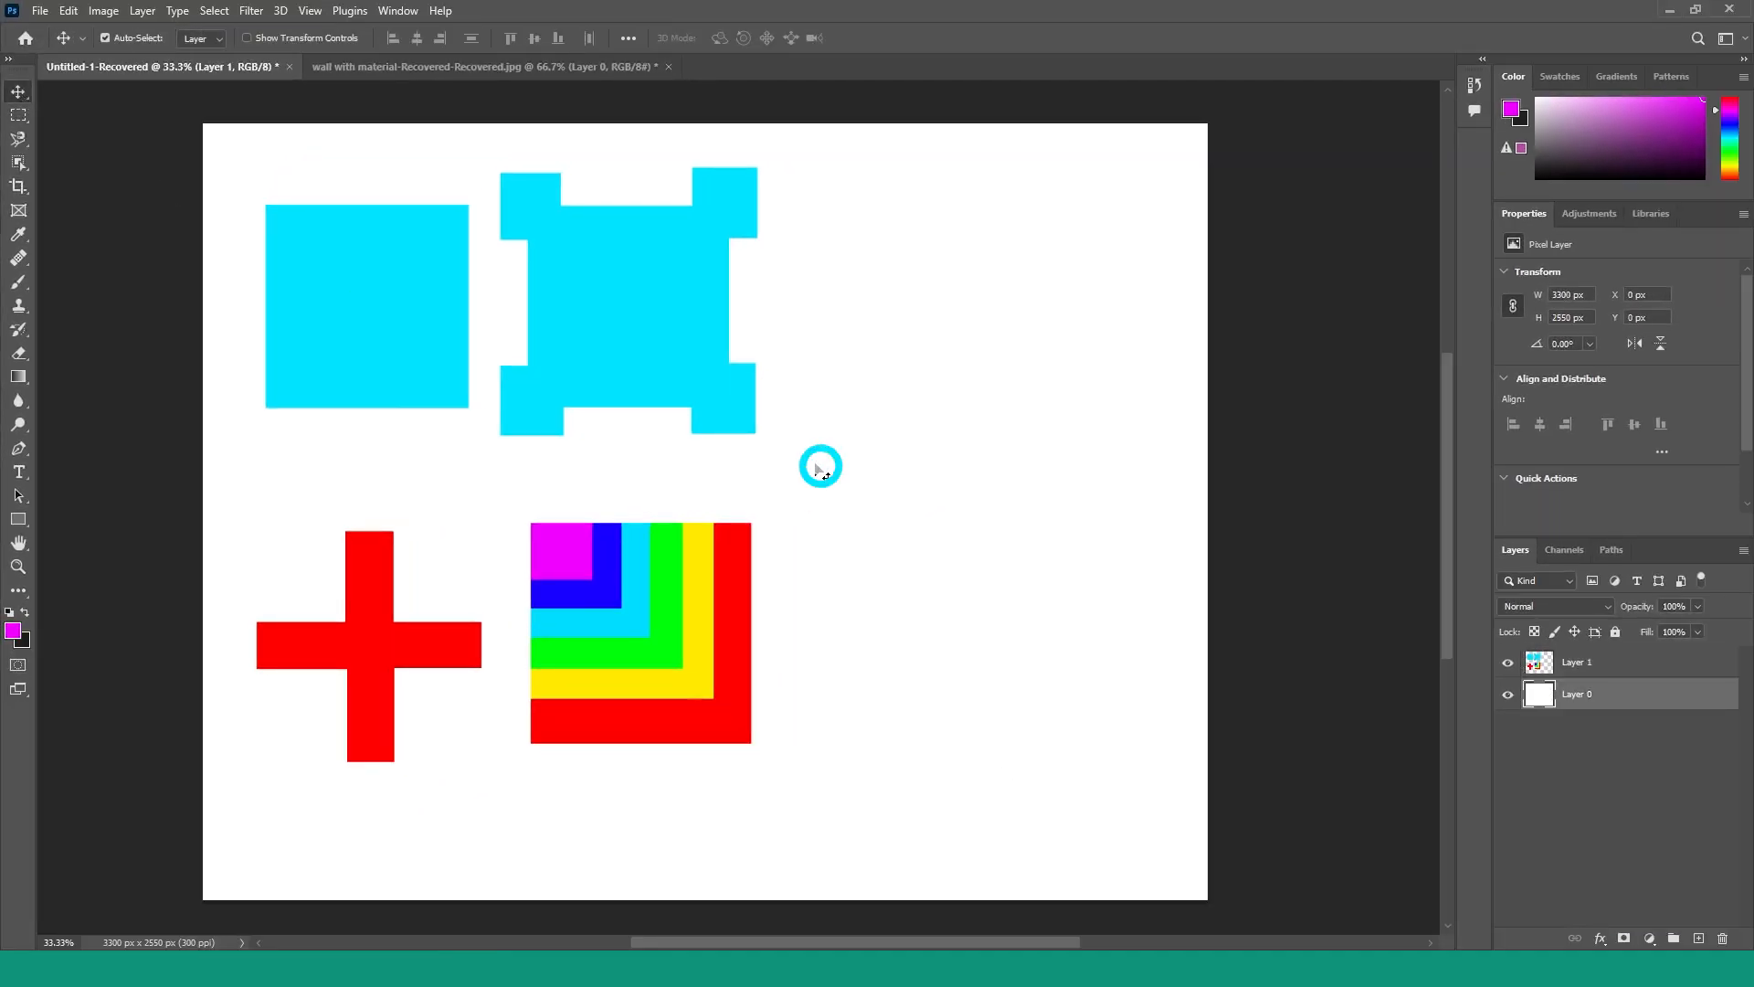
left_click(1572, 662)
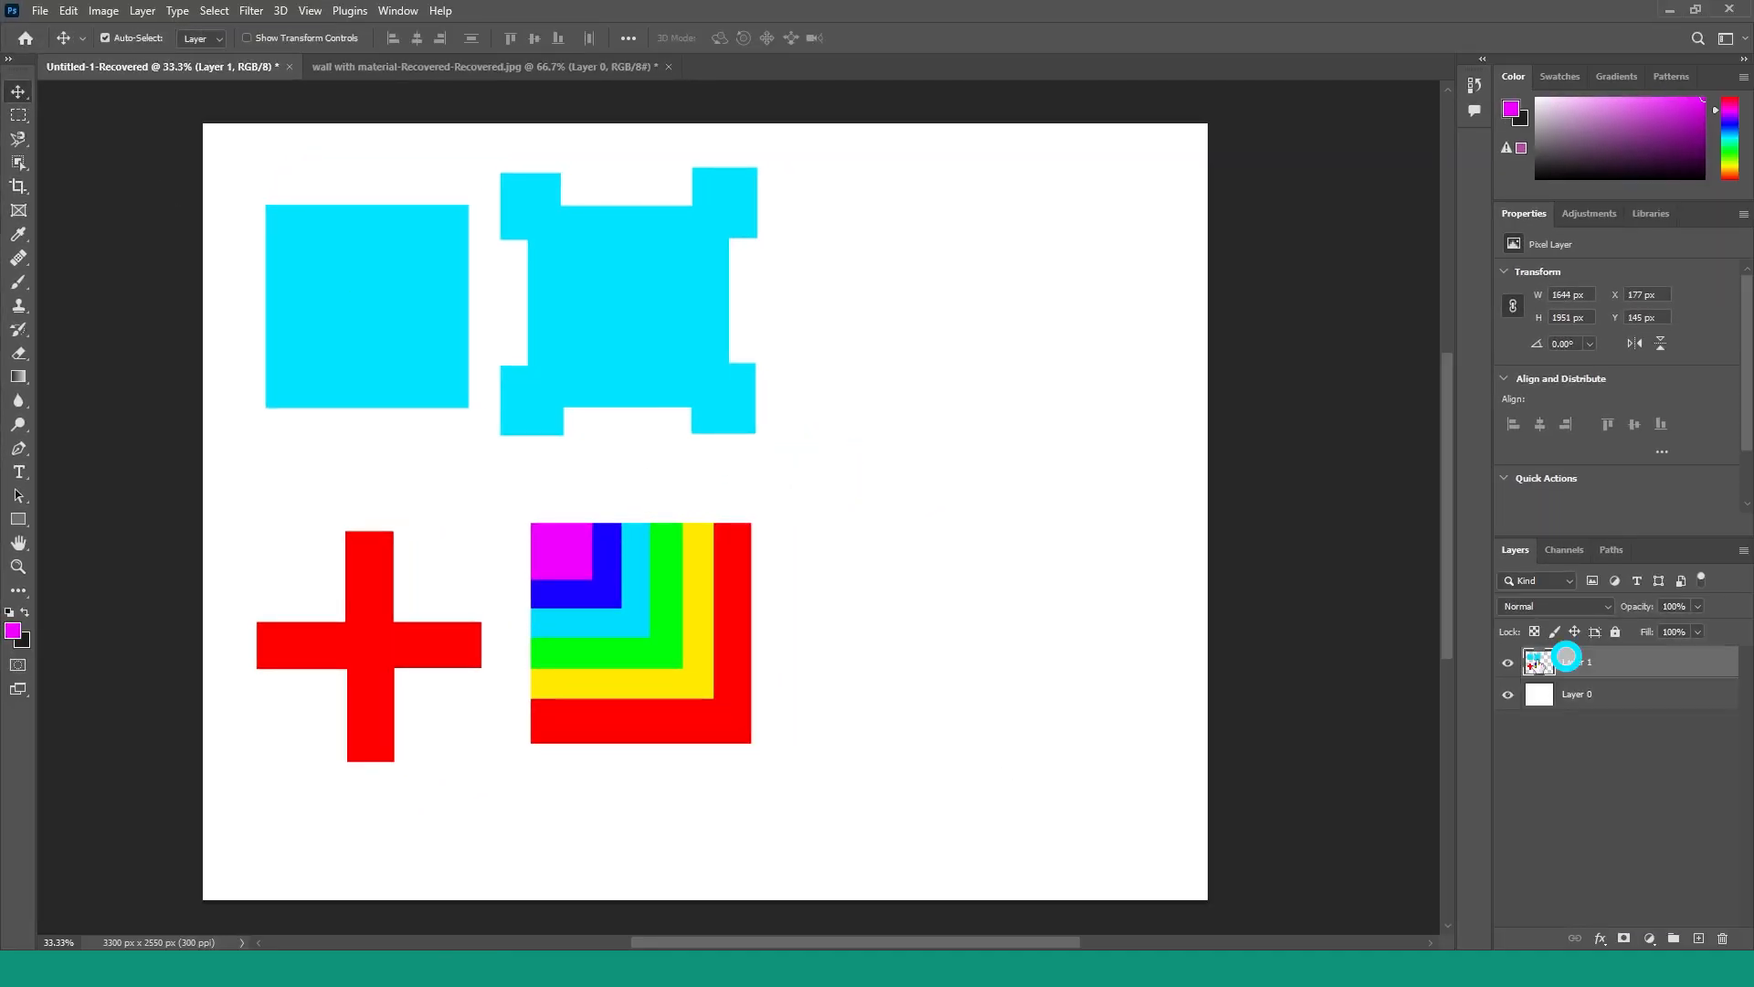
left_click_drag(550, 365, 580, 390)
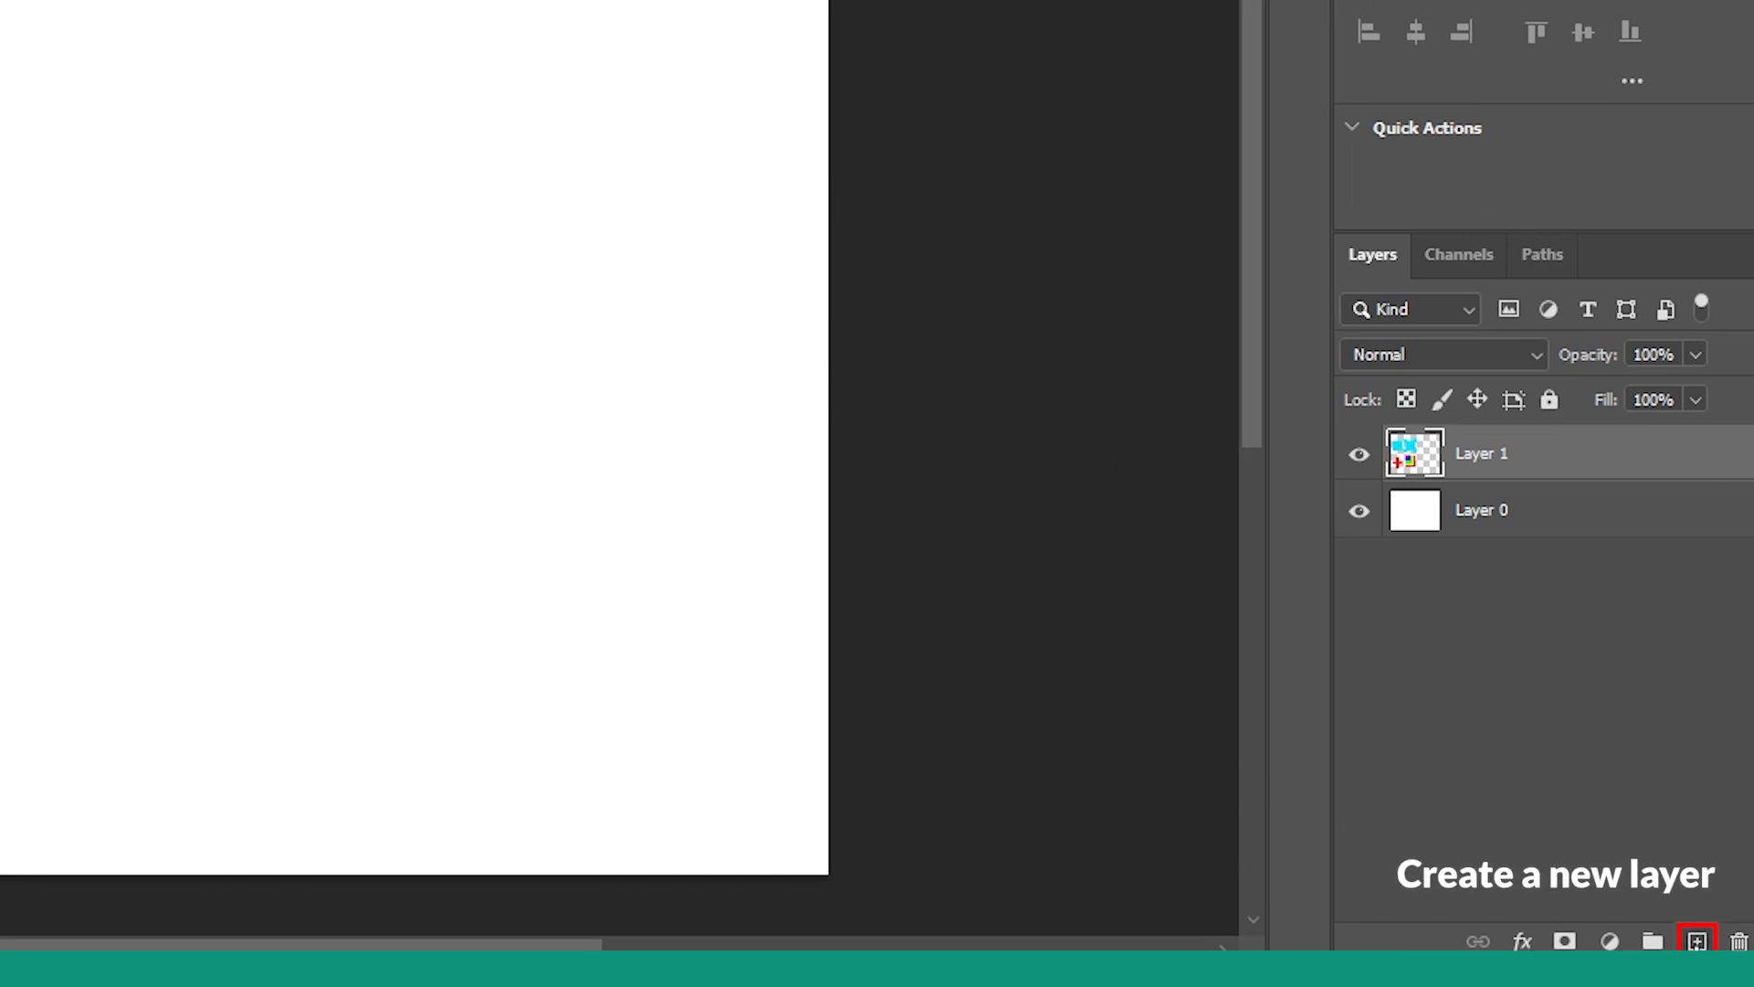
- Create a new layer and select an ellipse about 1291 × 586 px in the canvas's upper-right area with the Elliptical Marquee tool
left_click(1697, 941)
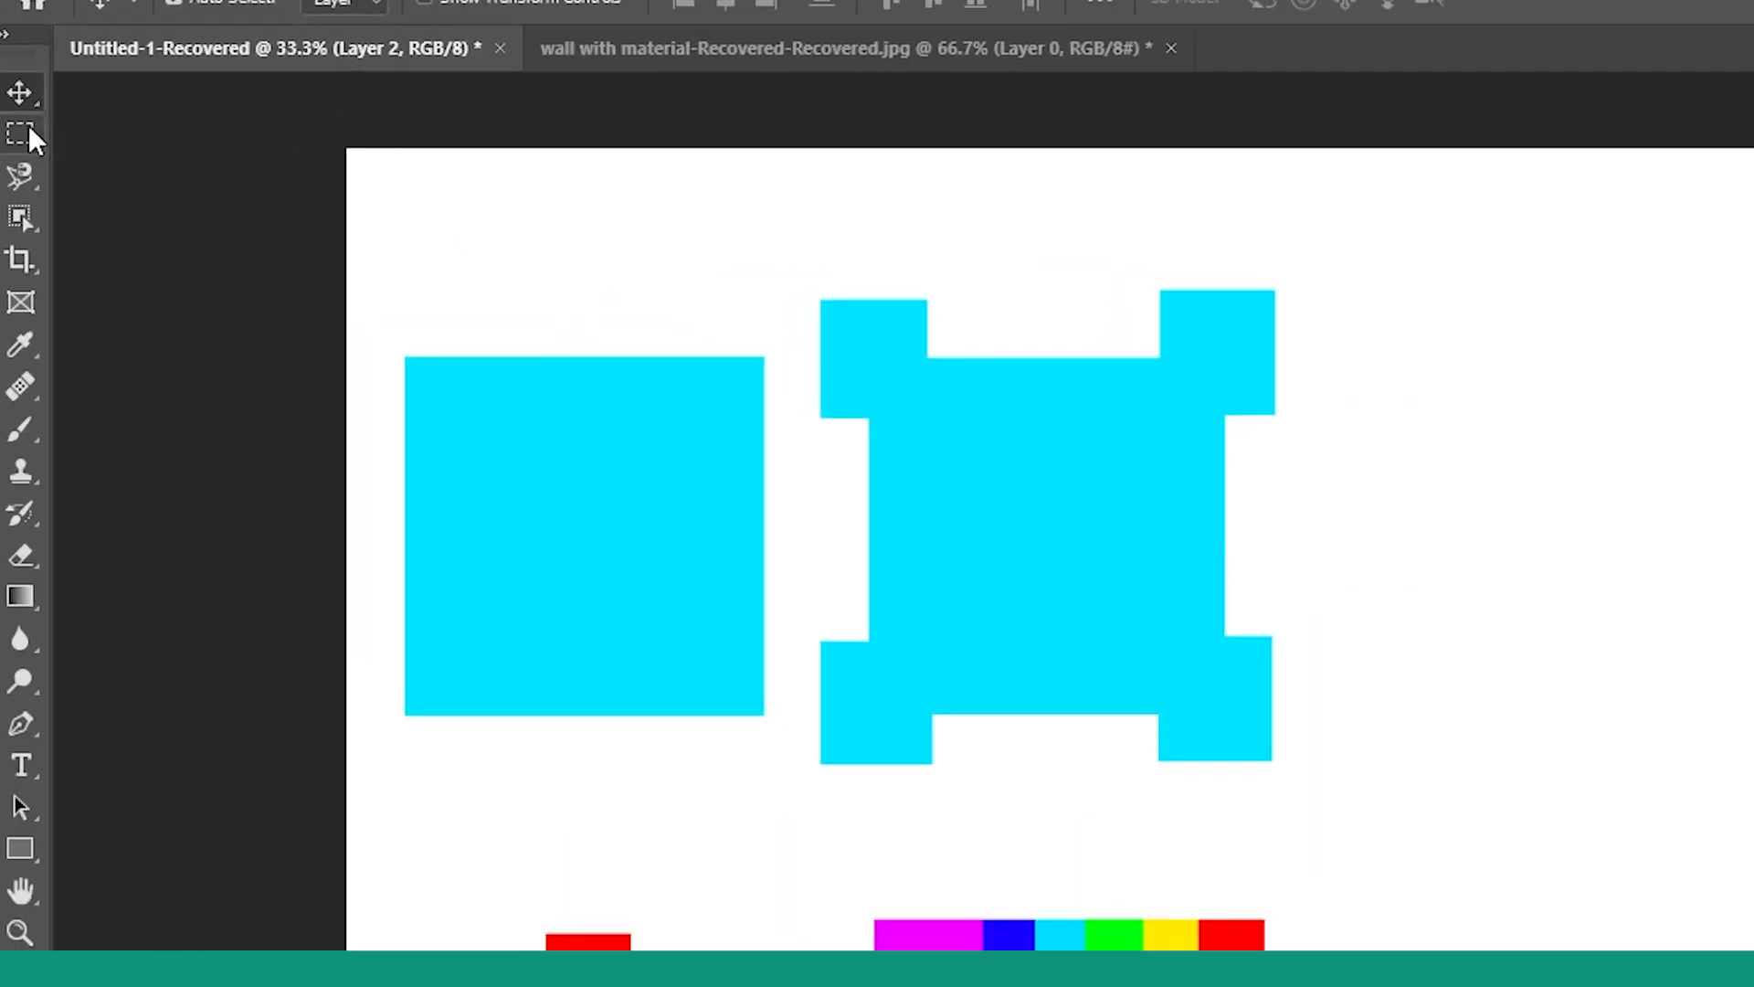
left_click(30, 137)
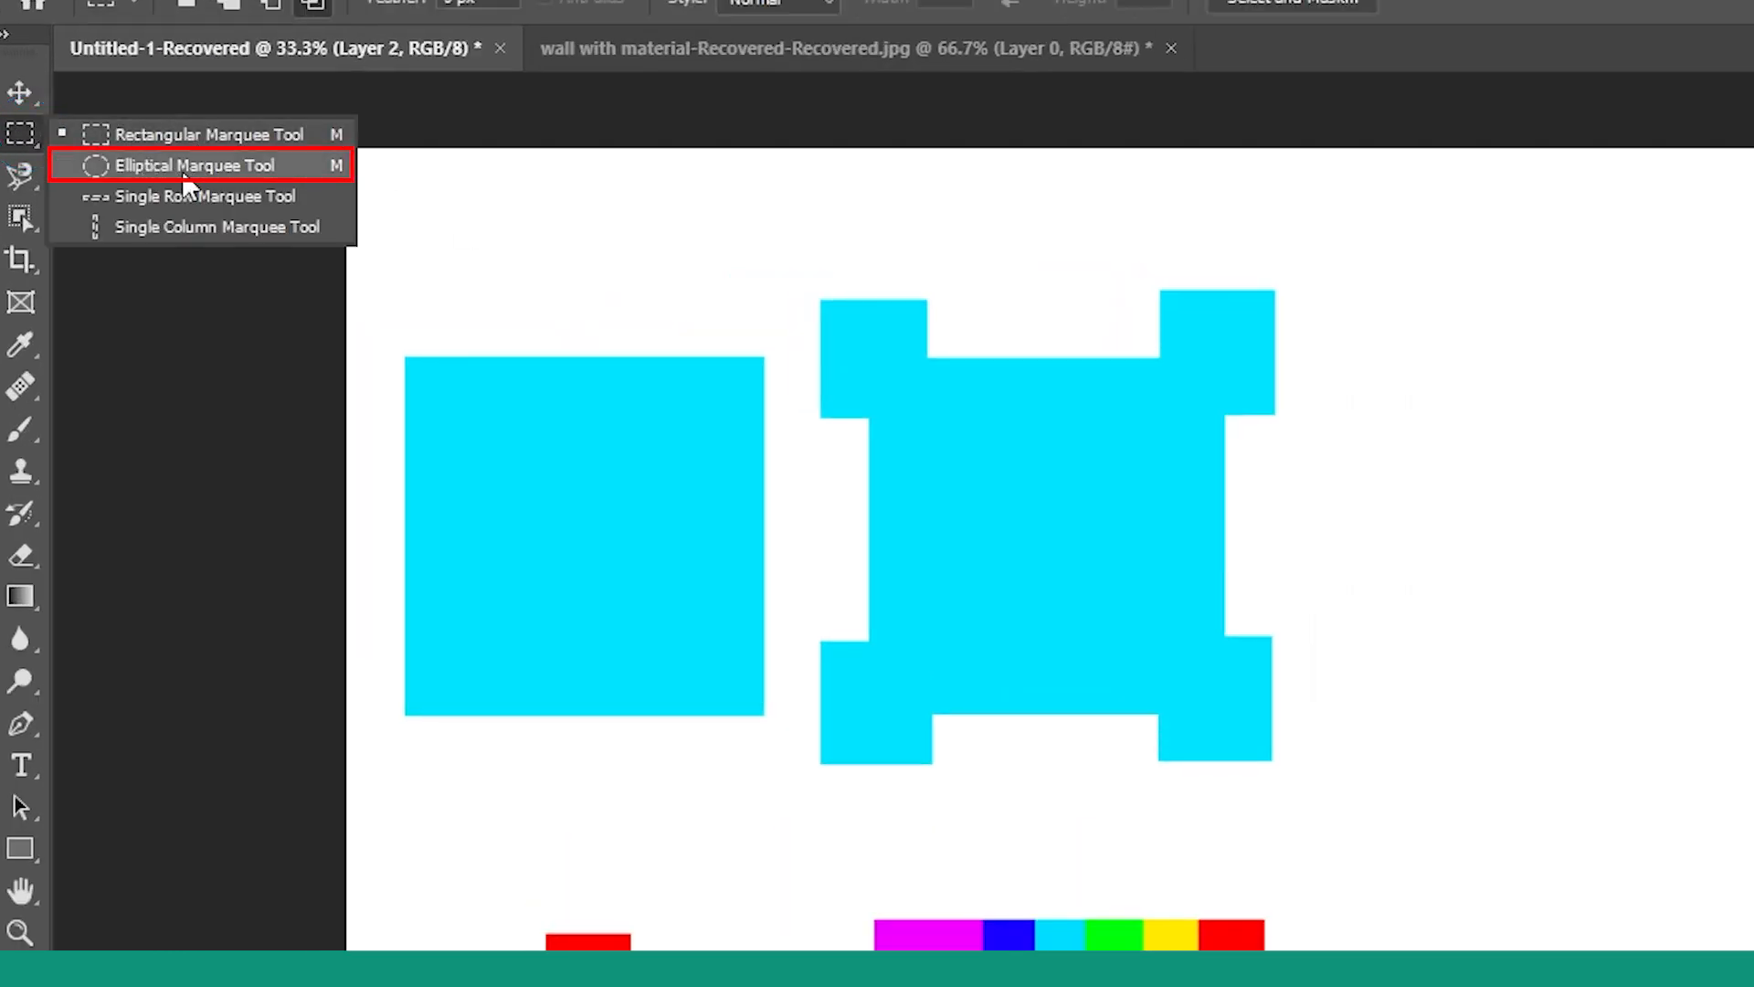
left_click(151, 166)
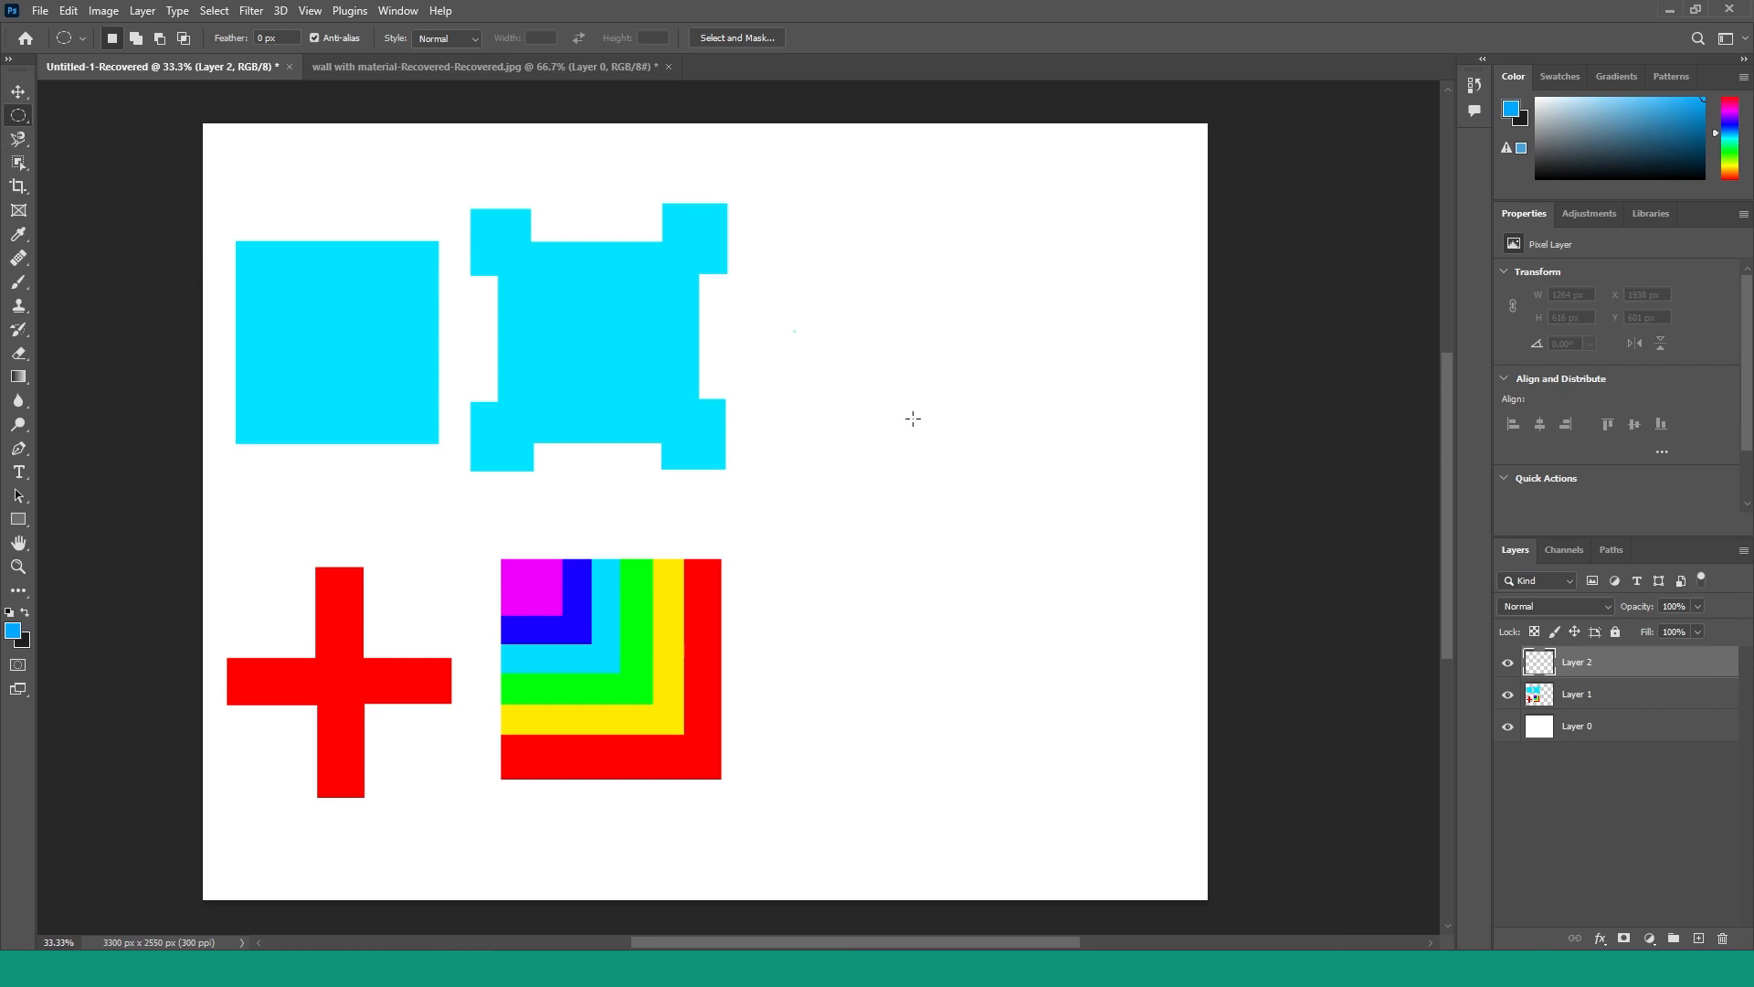
left_click_drag(793, 331, 1183, 500)
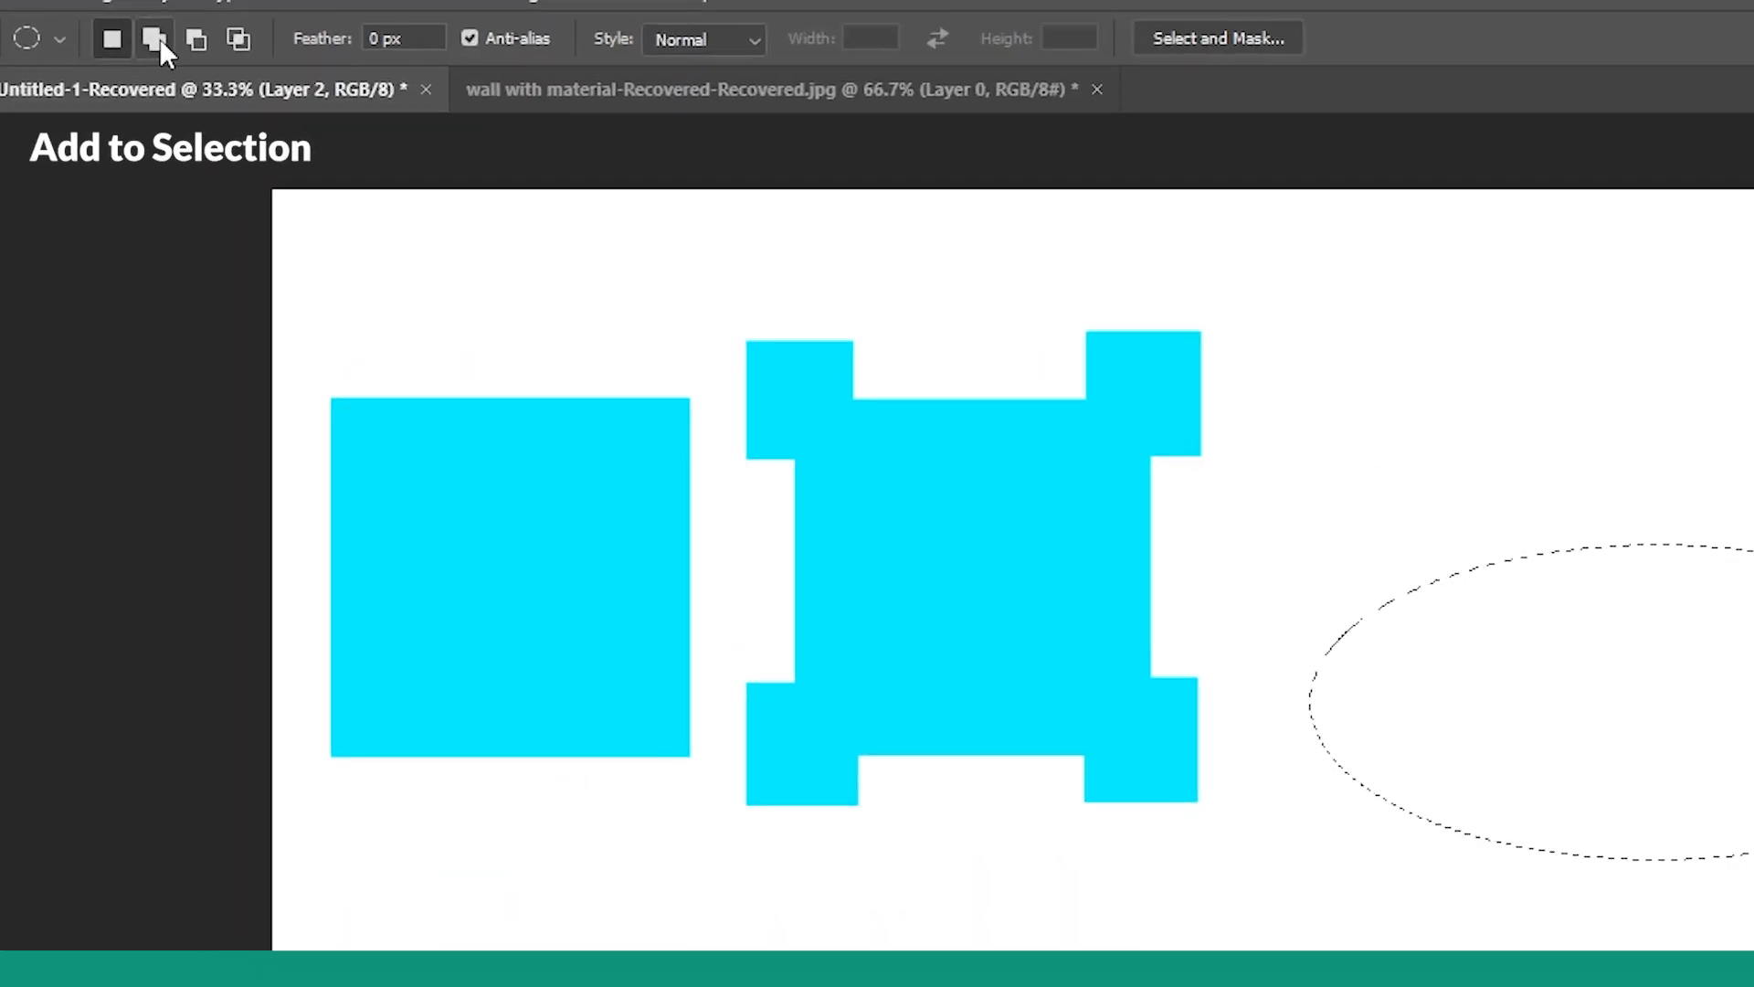
- Add a small and a larger circle along the ellipse's upper edge to form a cloud, fill it with the blue foreground color and deselect
left_click(159, 43)
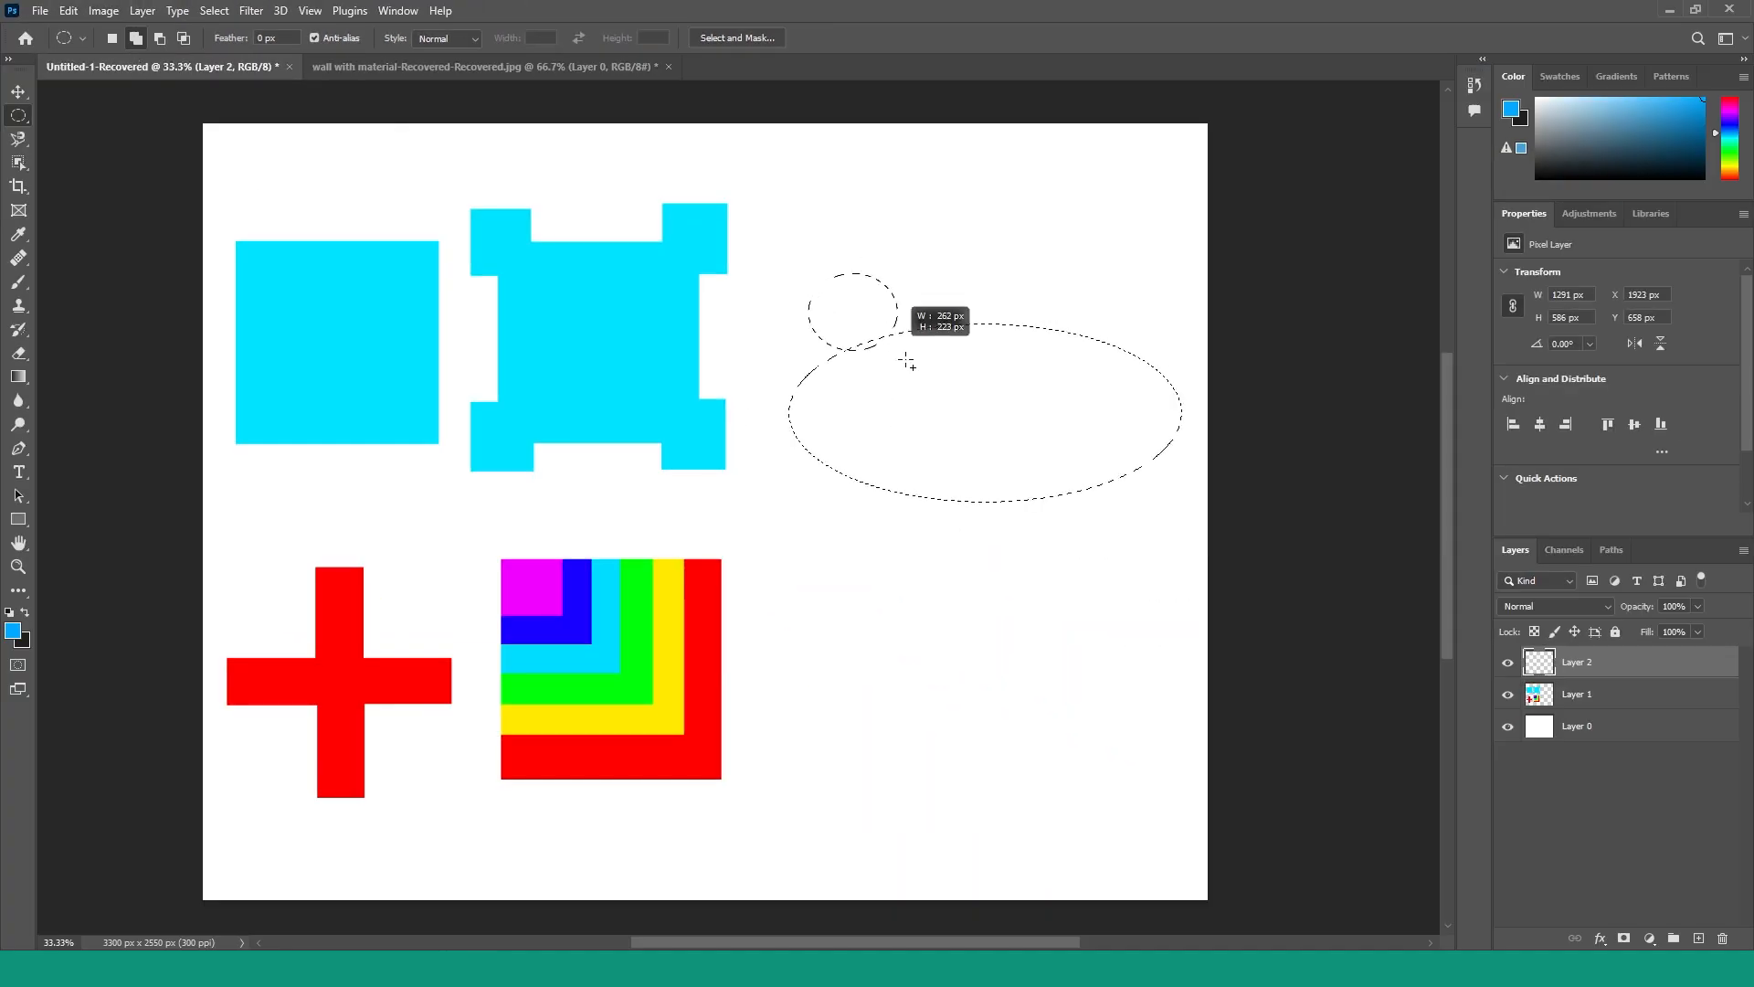
left_click_drag(906, 364, 968, 400)
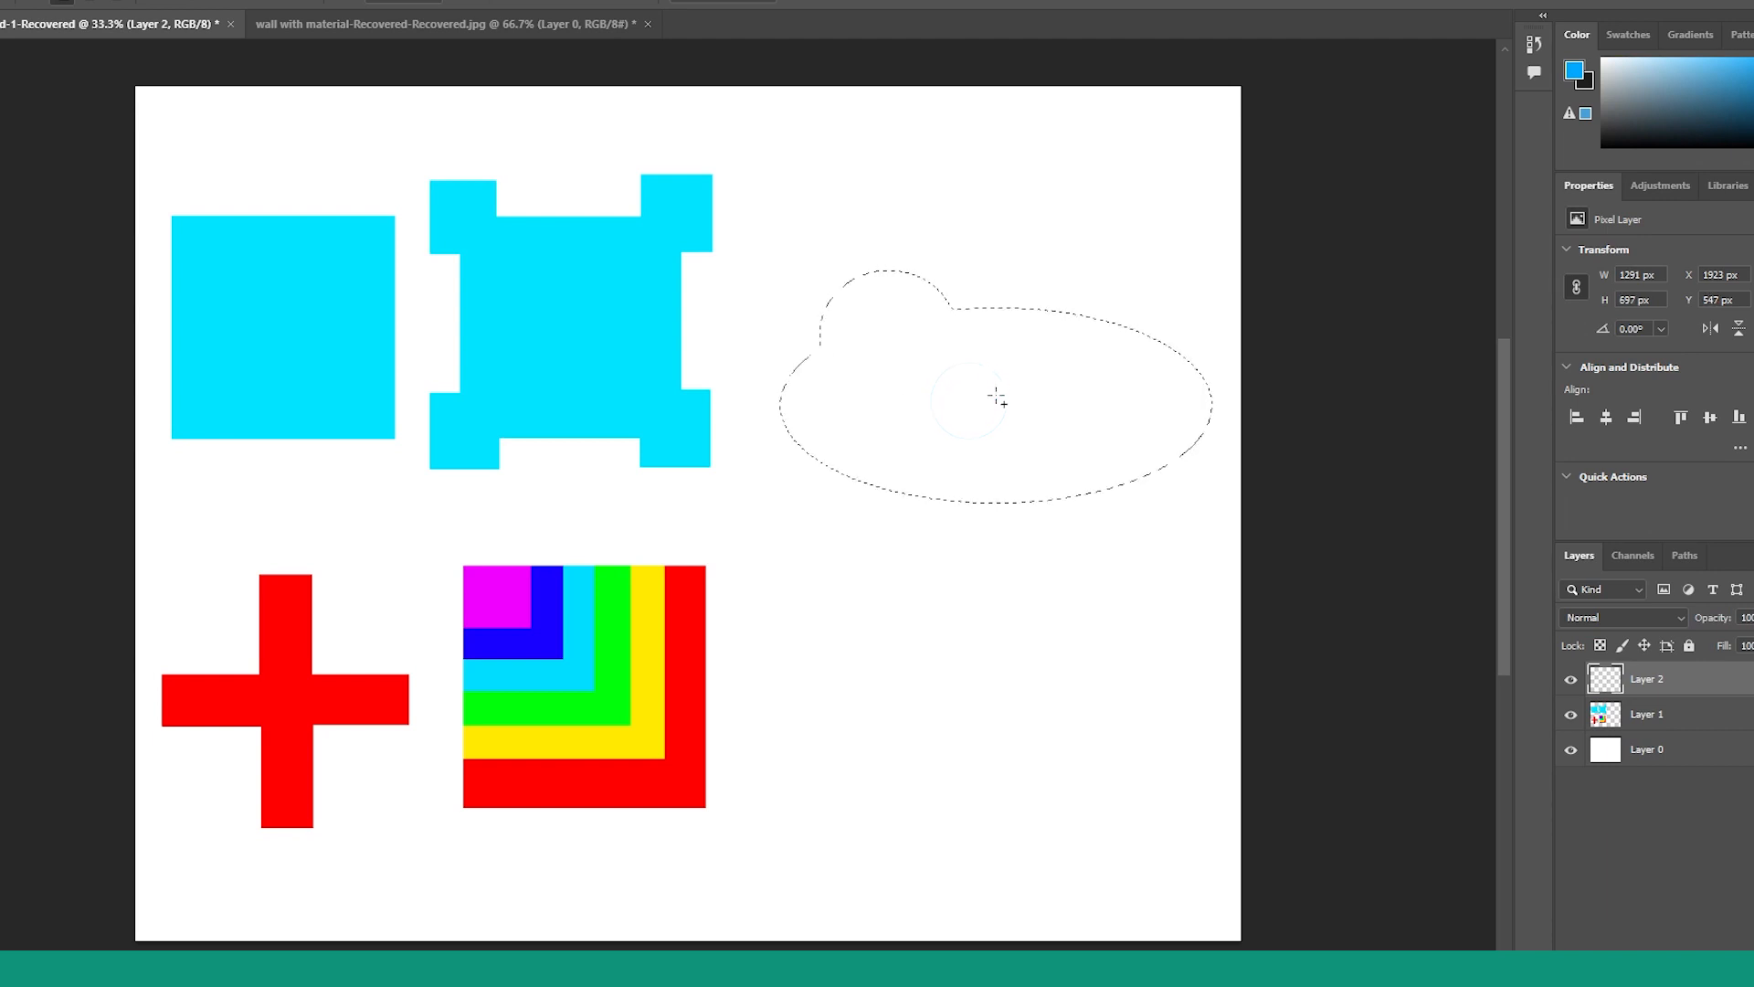
left_click_drag(946, 174, 1151, 420)
key("space")
key("space")
key("space")
key("Escape")
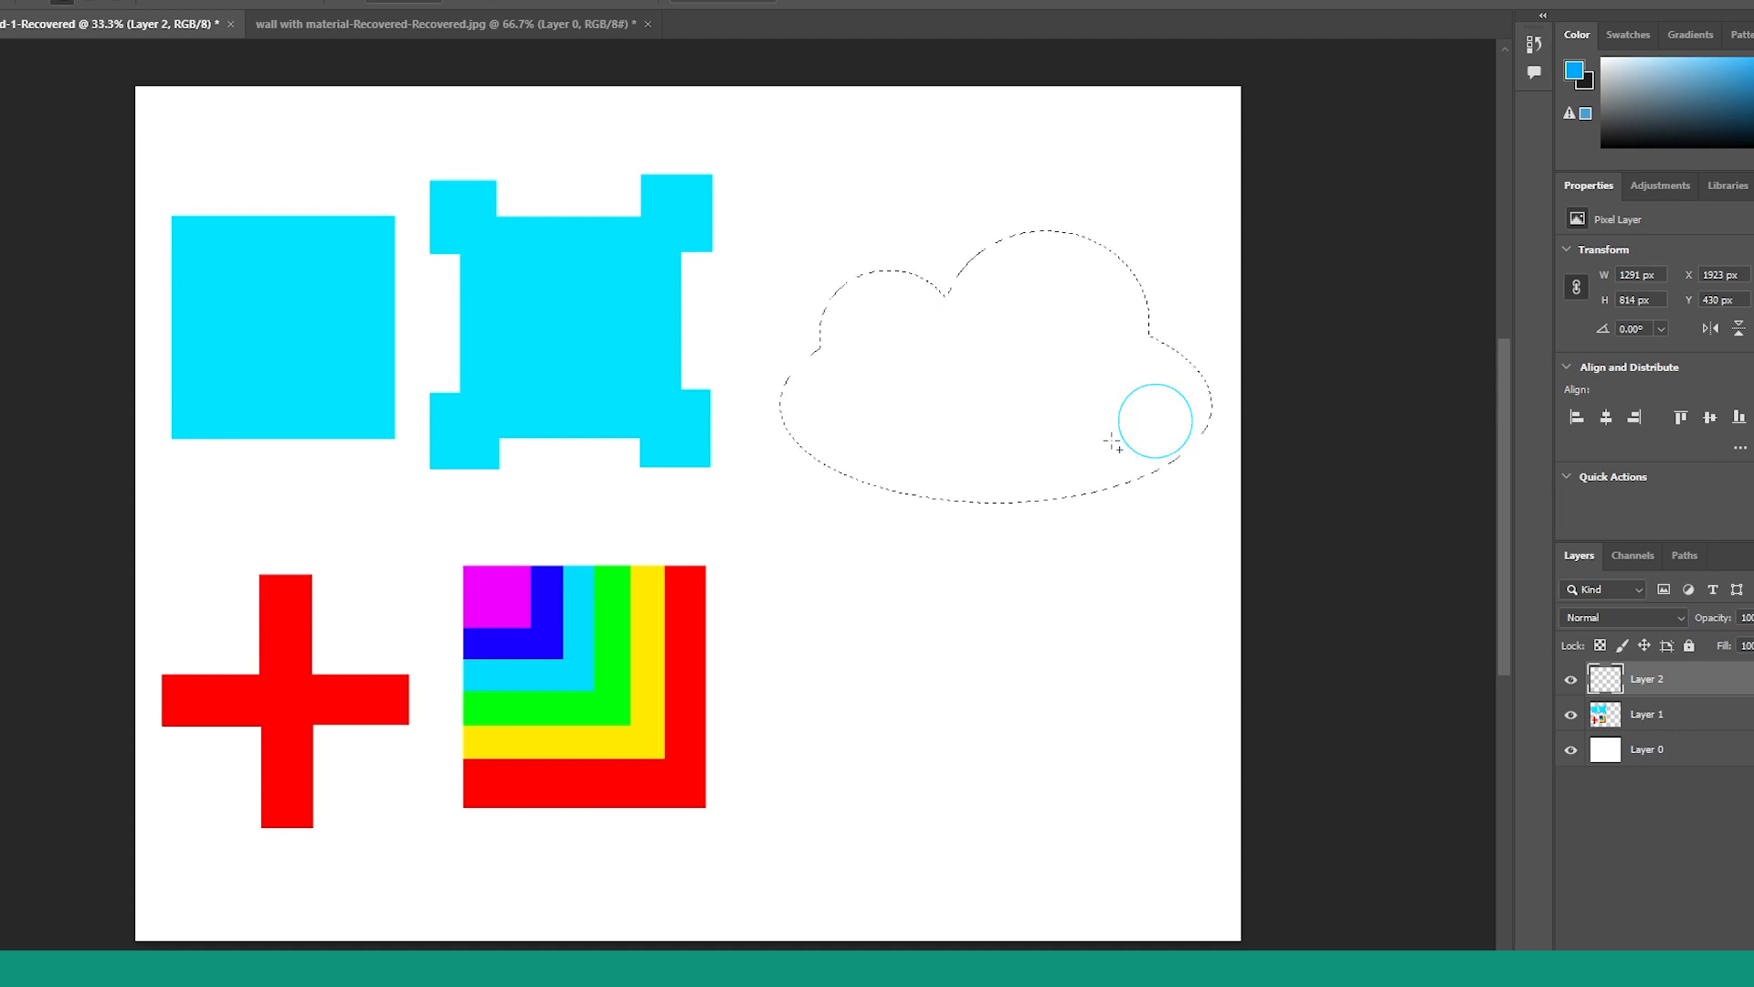
key("alt+BackSpace")
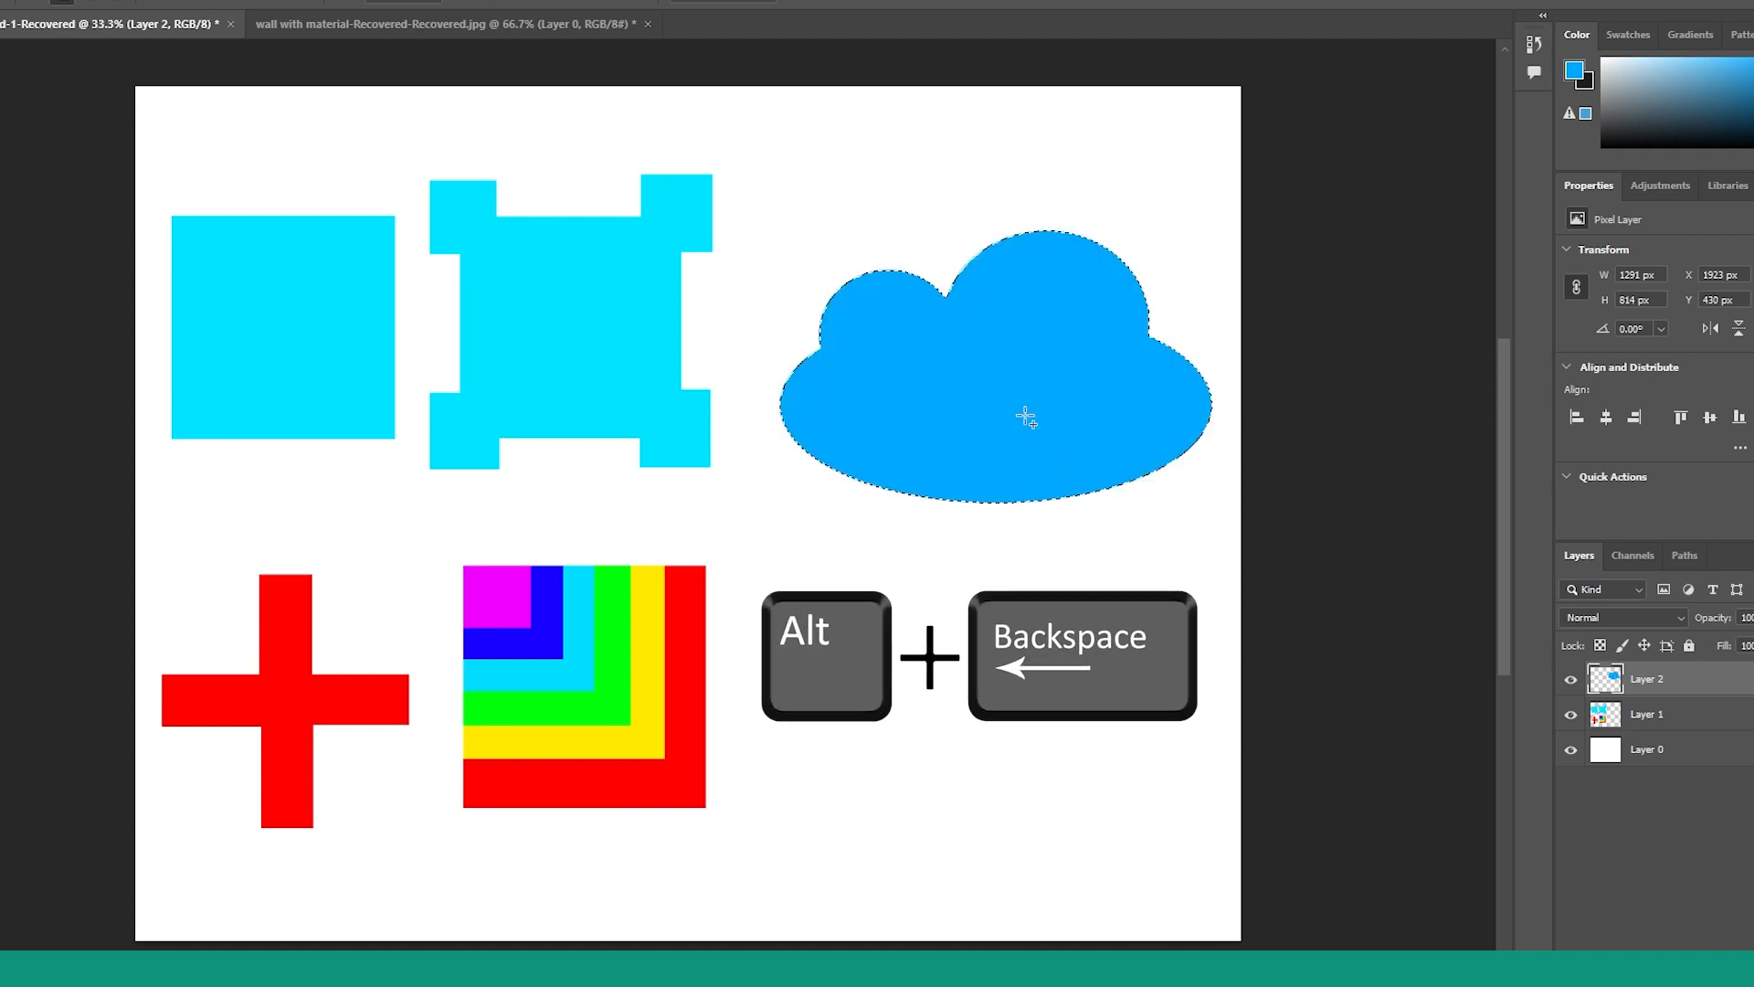
key("ctrl+d")
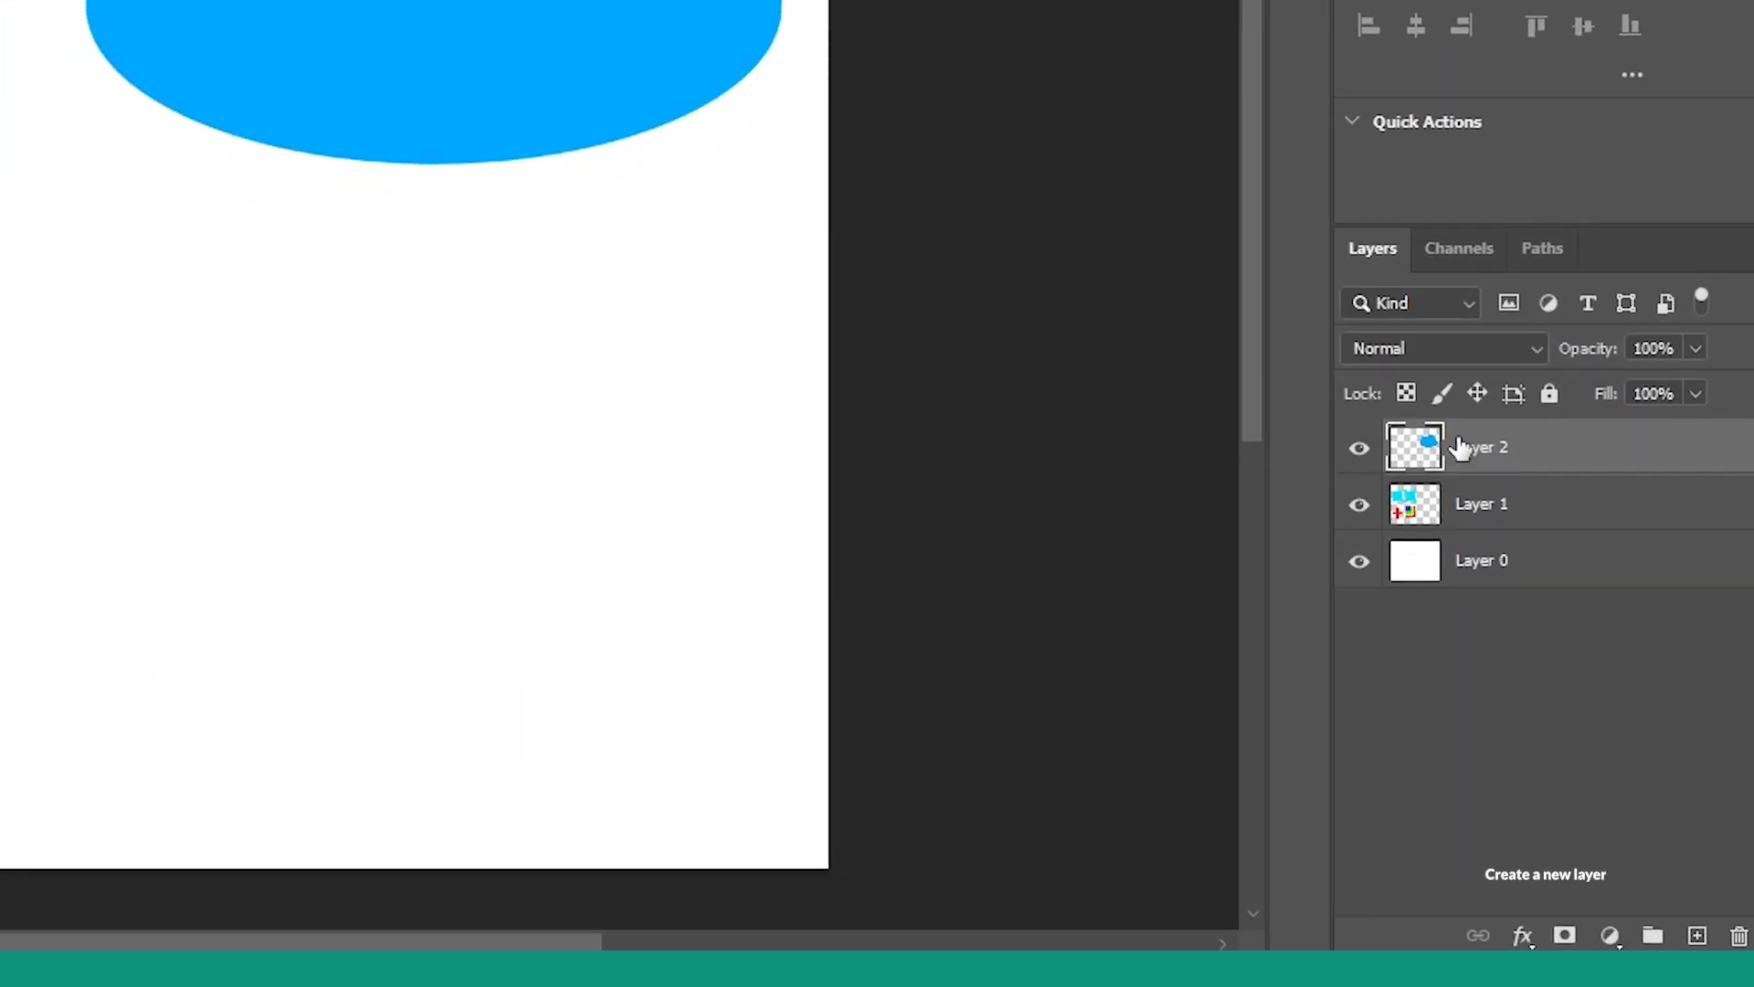
- On a new layer, select a circle about 586 px wide below the cloud, subtract an overlapping circle to leave a crescent, fill it blue and deselect
left_click(1696, 936)
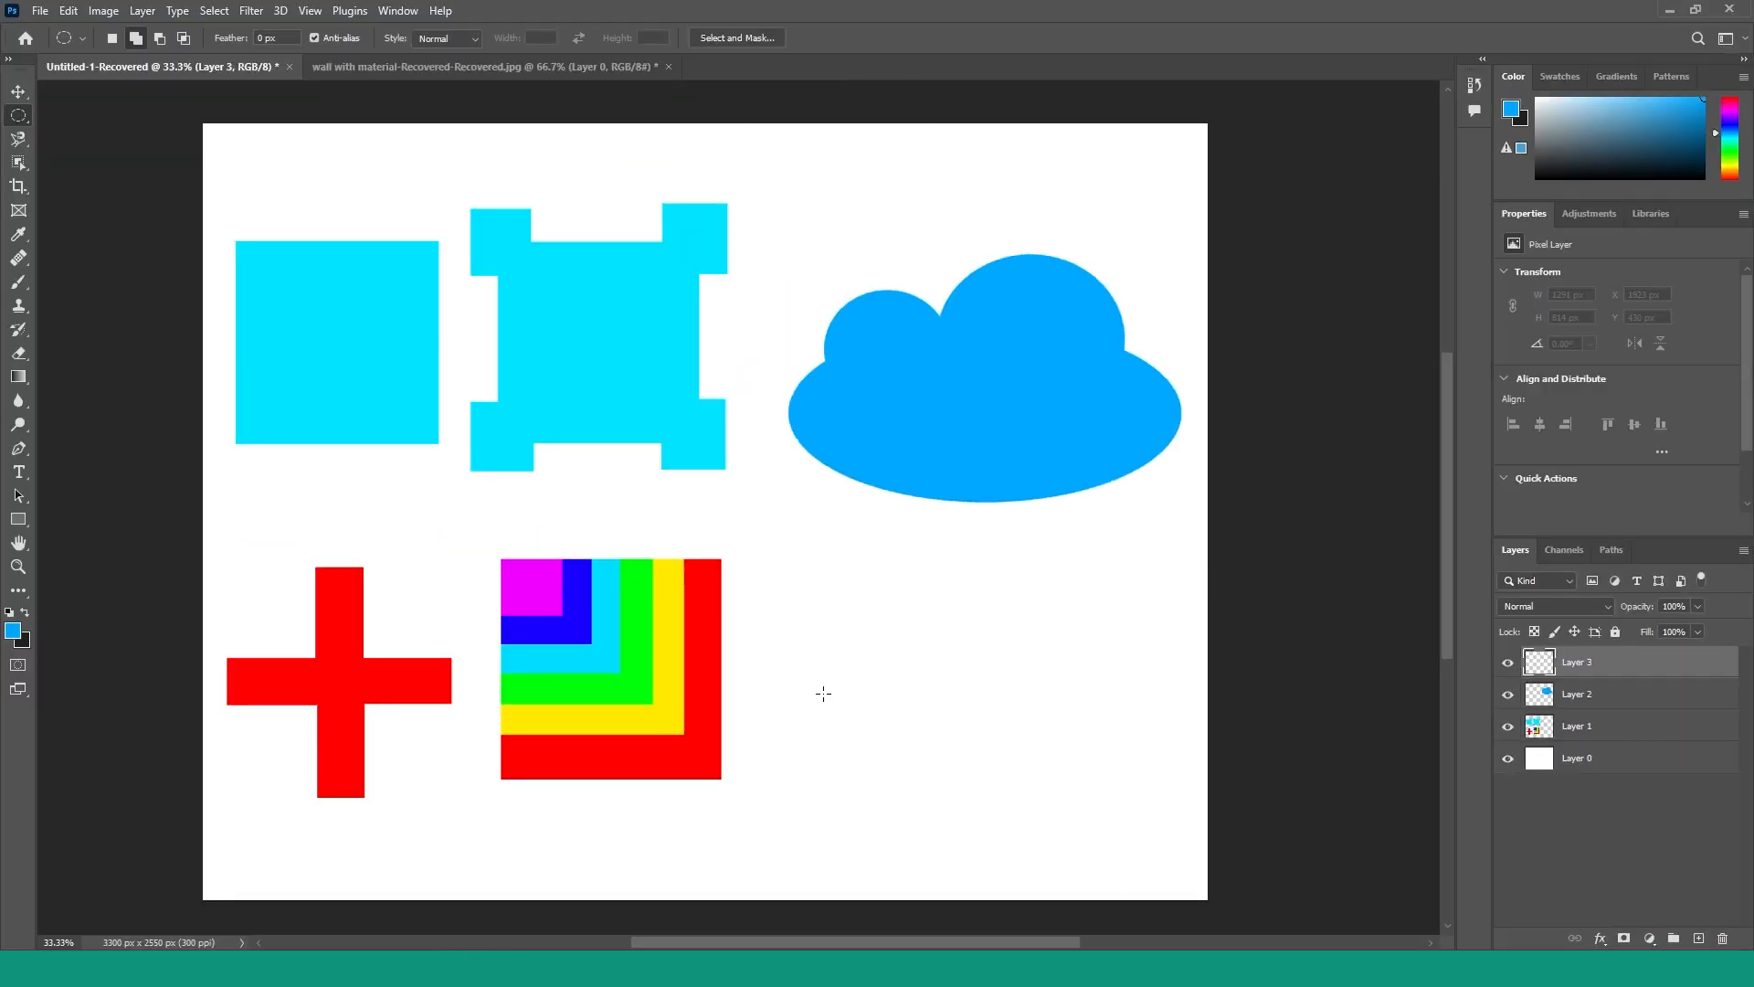
left_click_drag(778, 569, 958, 750)
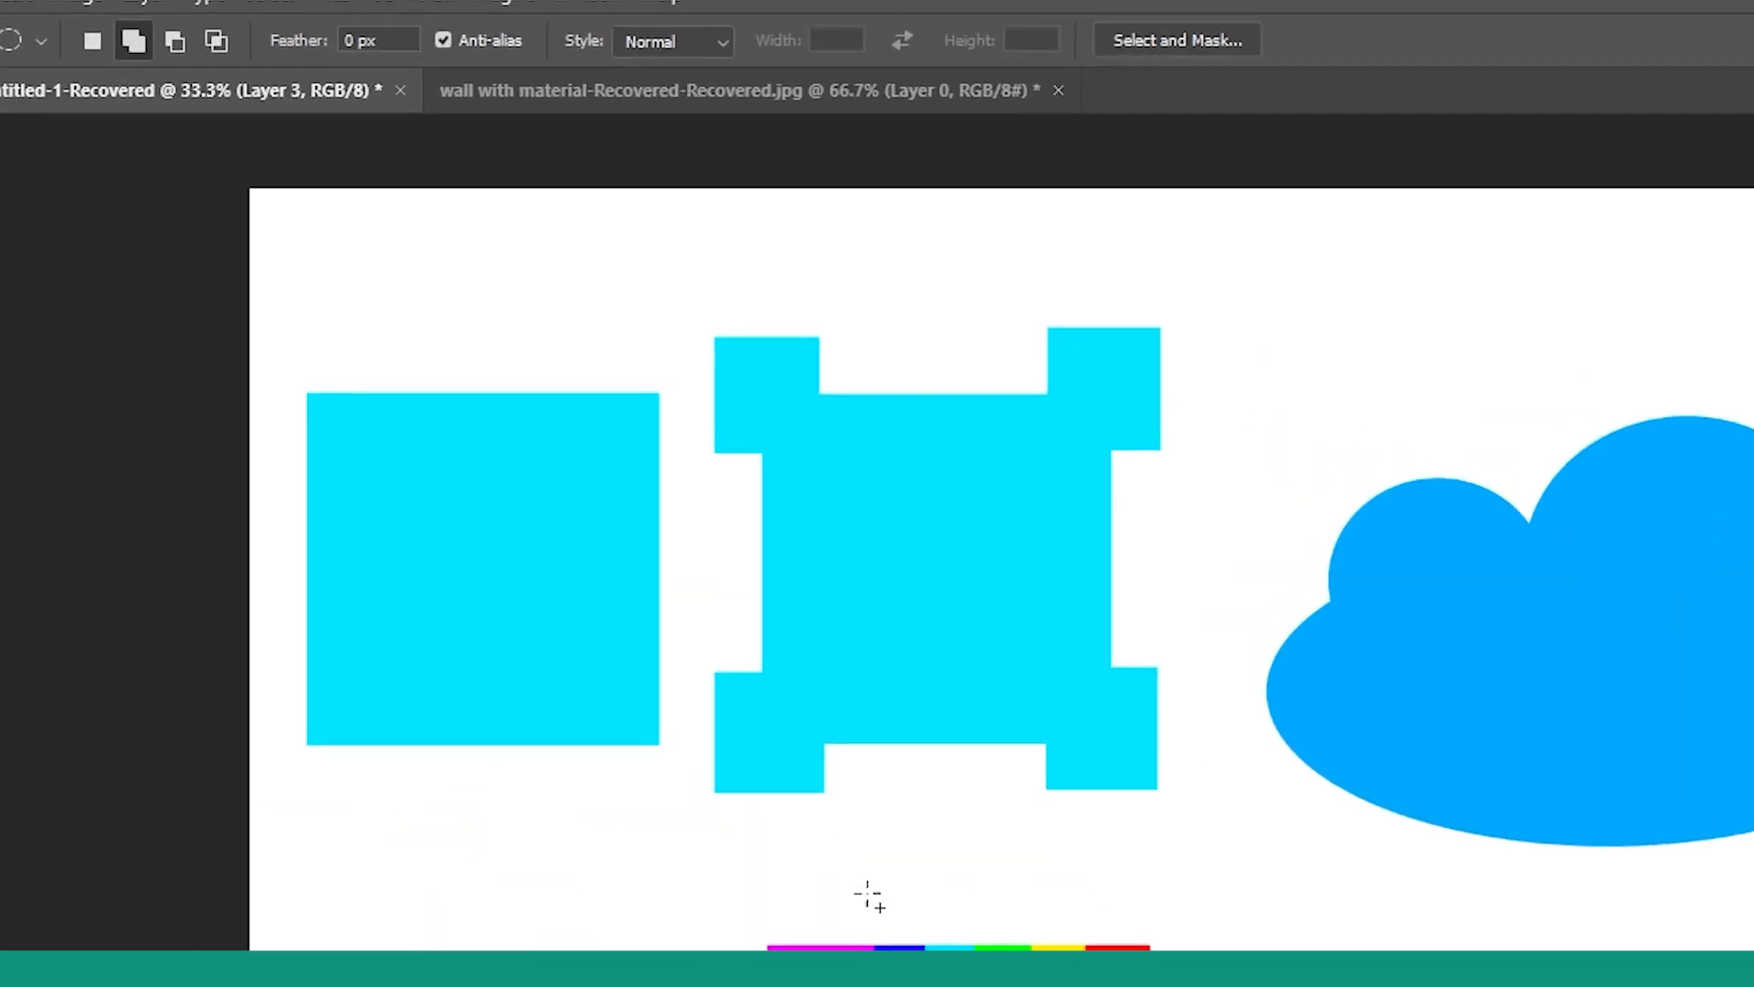
left_click(179, 43)
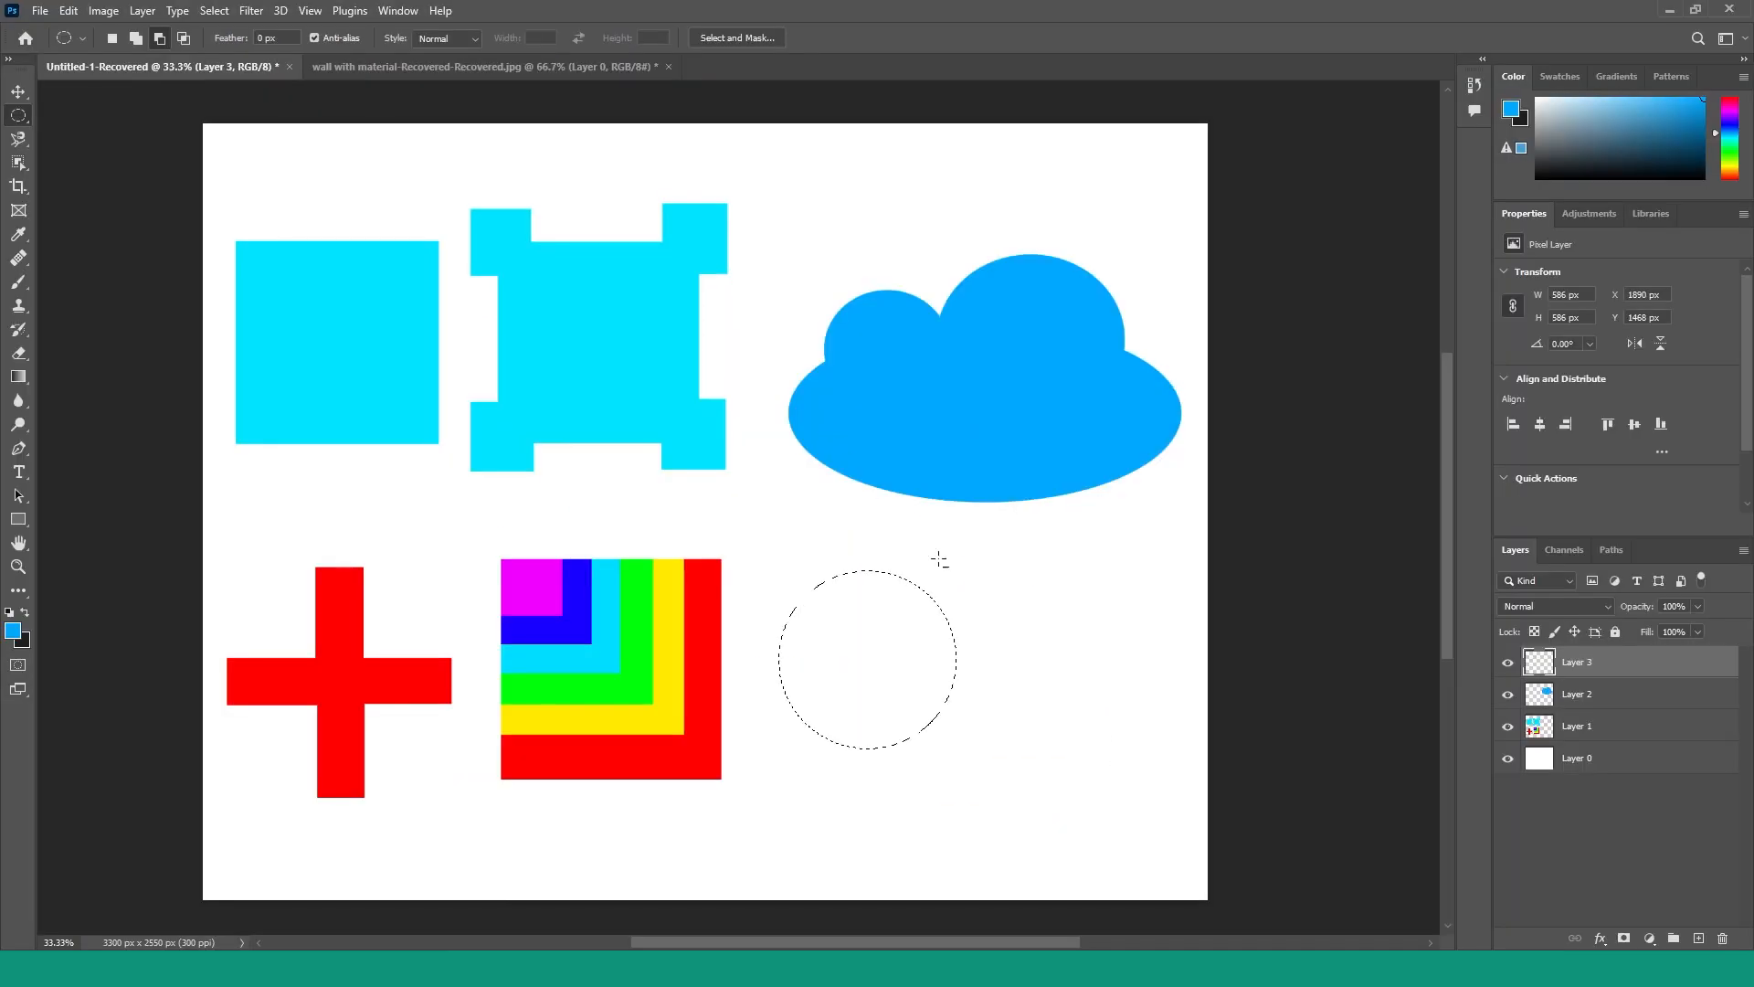
left_click_drag(858, 611, 1005, 798)
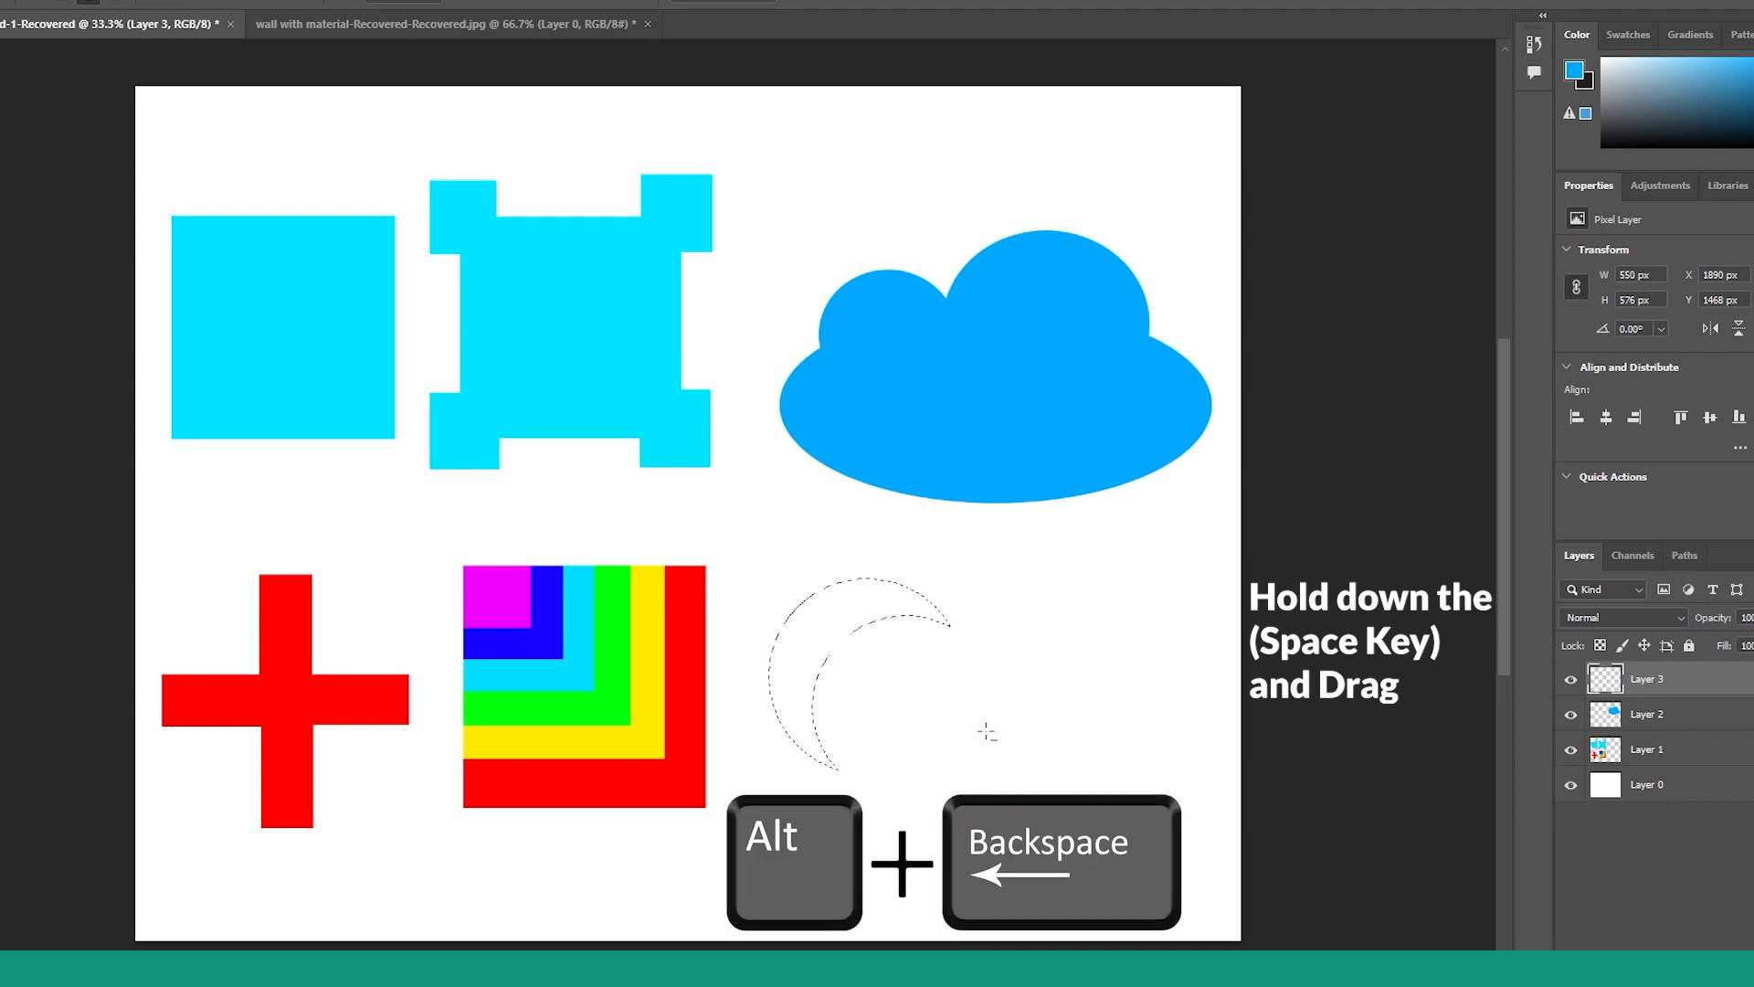
key("alt+BackSpace")
key("ctrl+d")
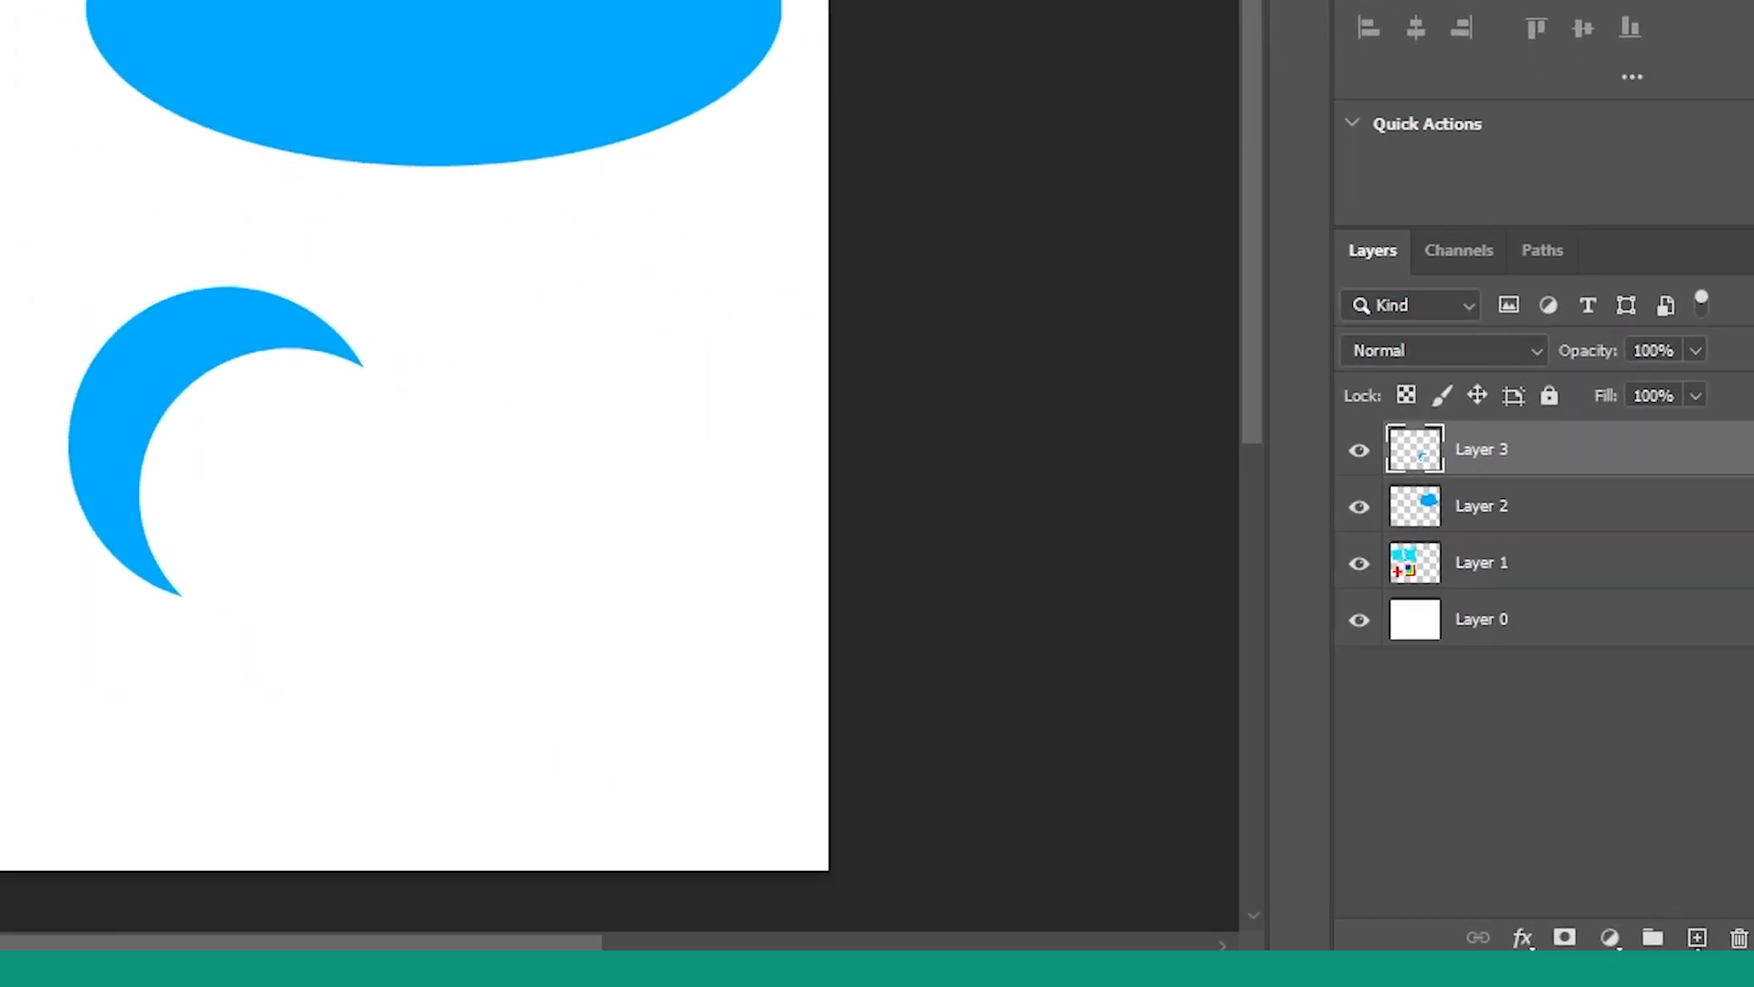
- On a new layer, select a circle about 514 px wide near the crescent, intersect it with an overlapping circle, fill the leaf shape blue and deselect
left_click(1698, 938)
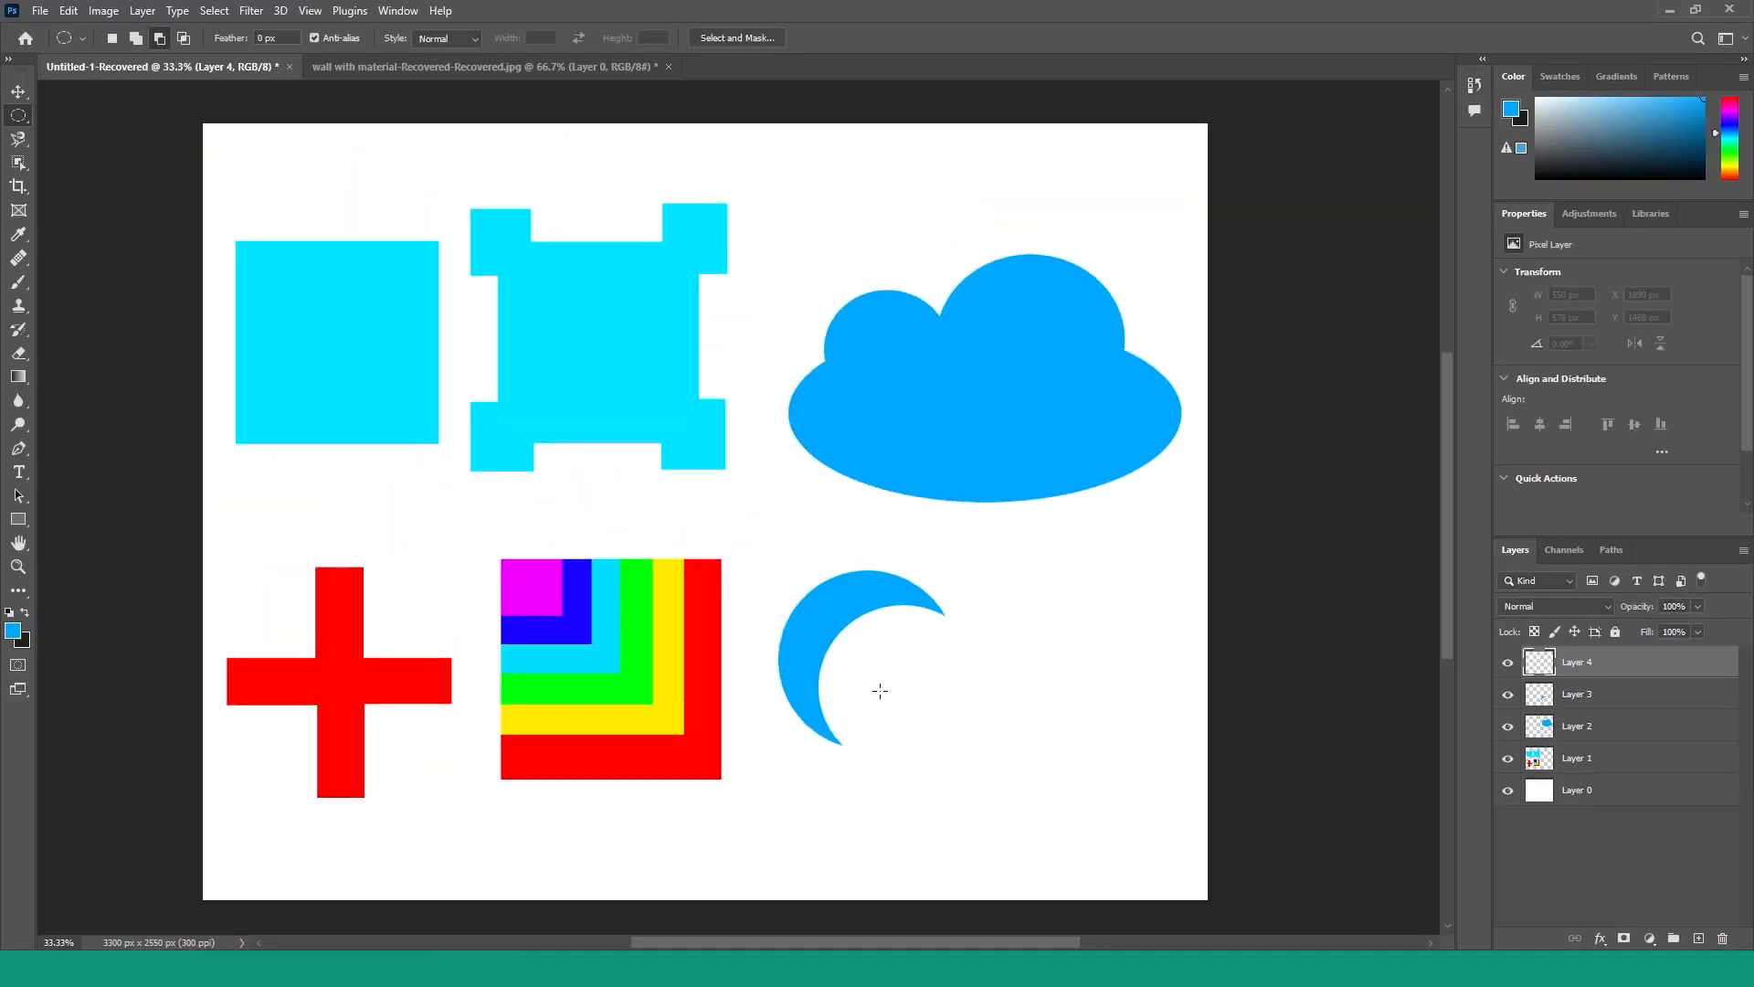
left_click_drag(879, 691, 1041, 843)
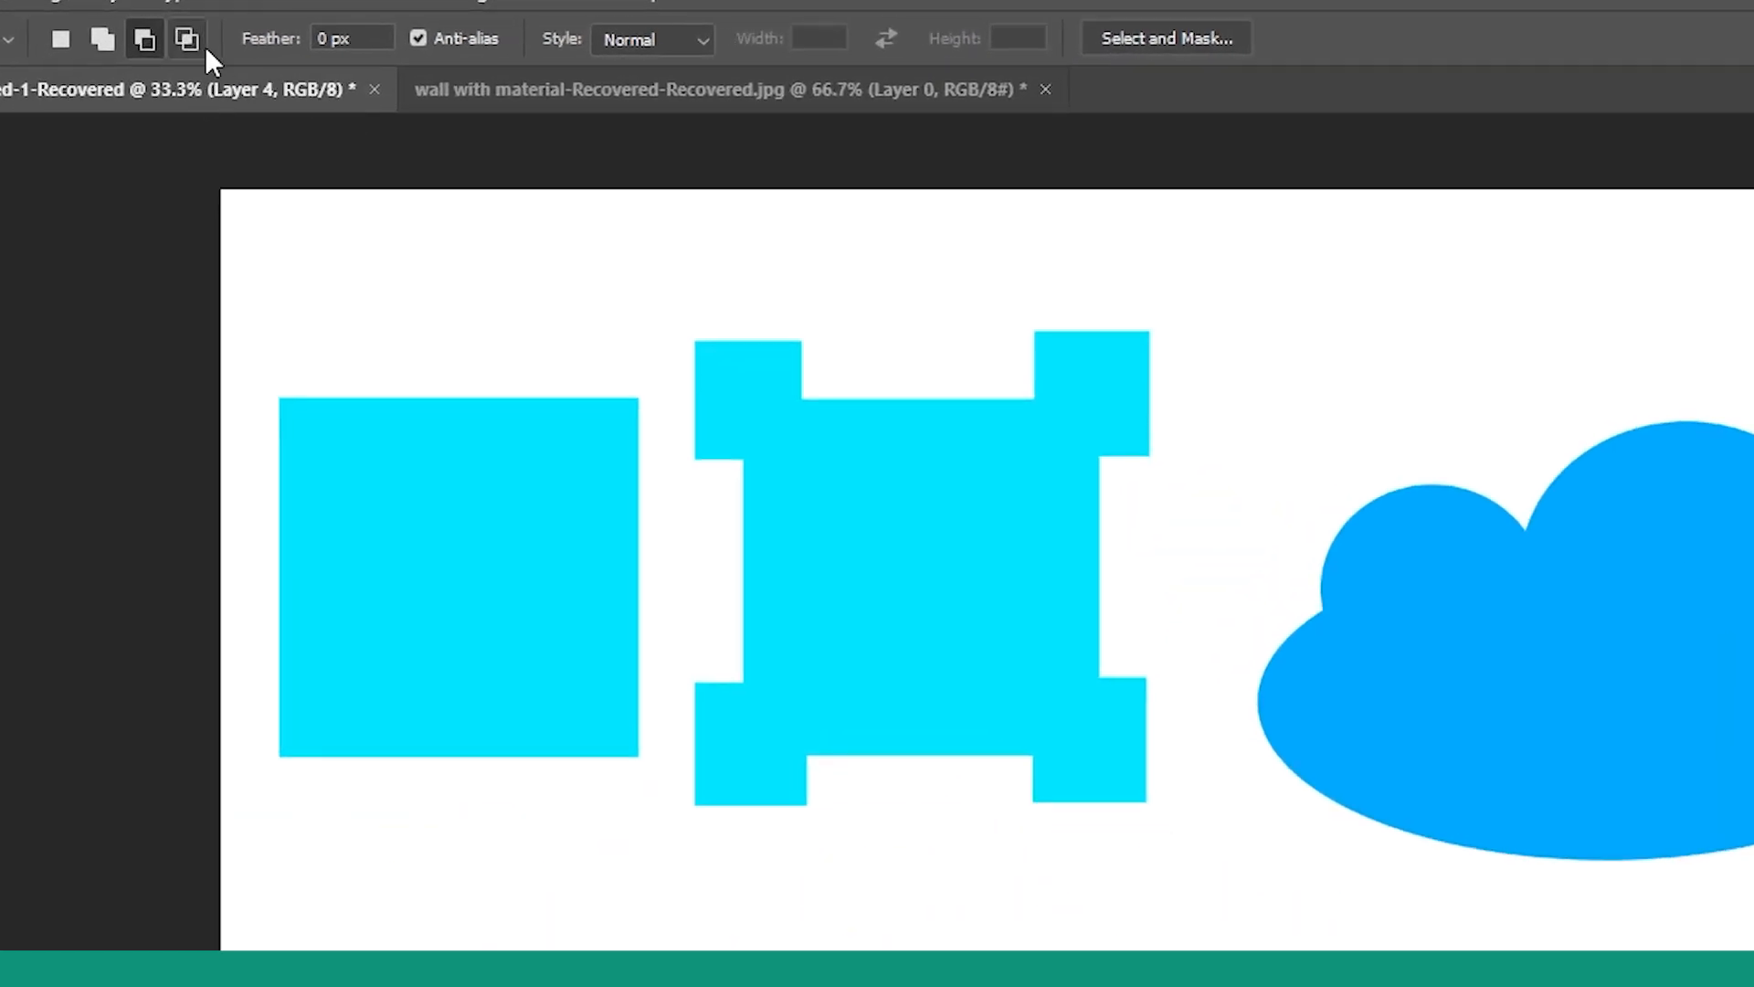
left_click(189, 38)
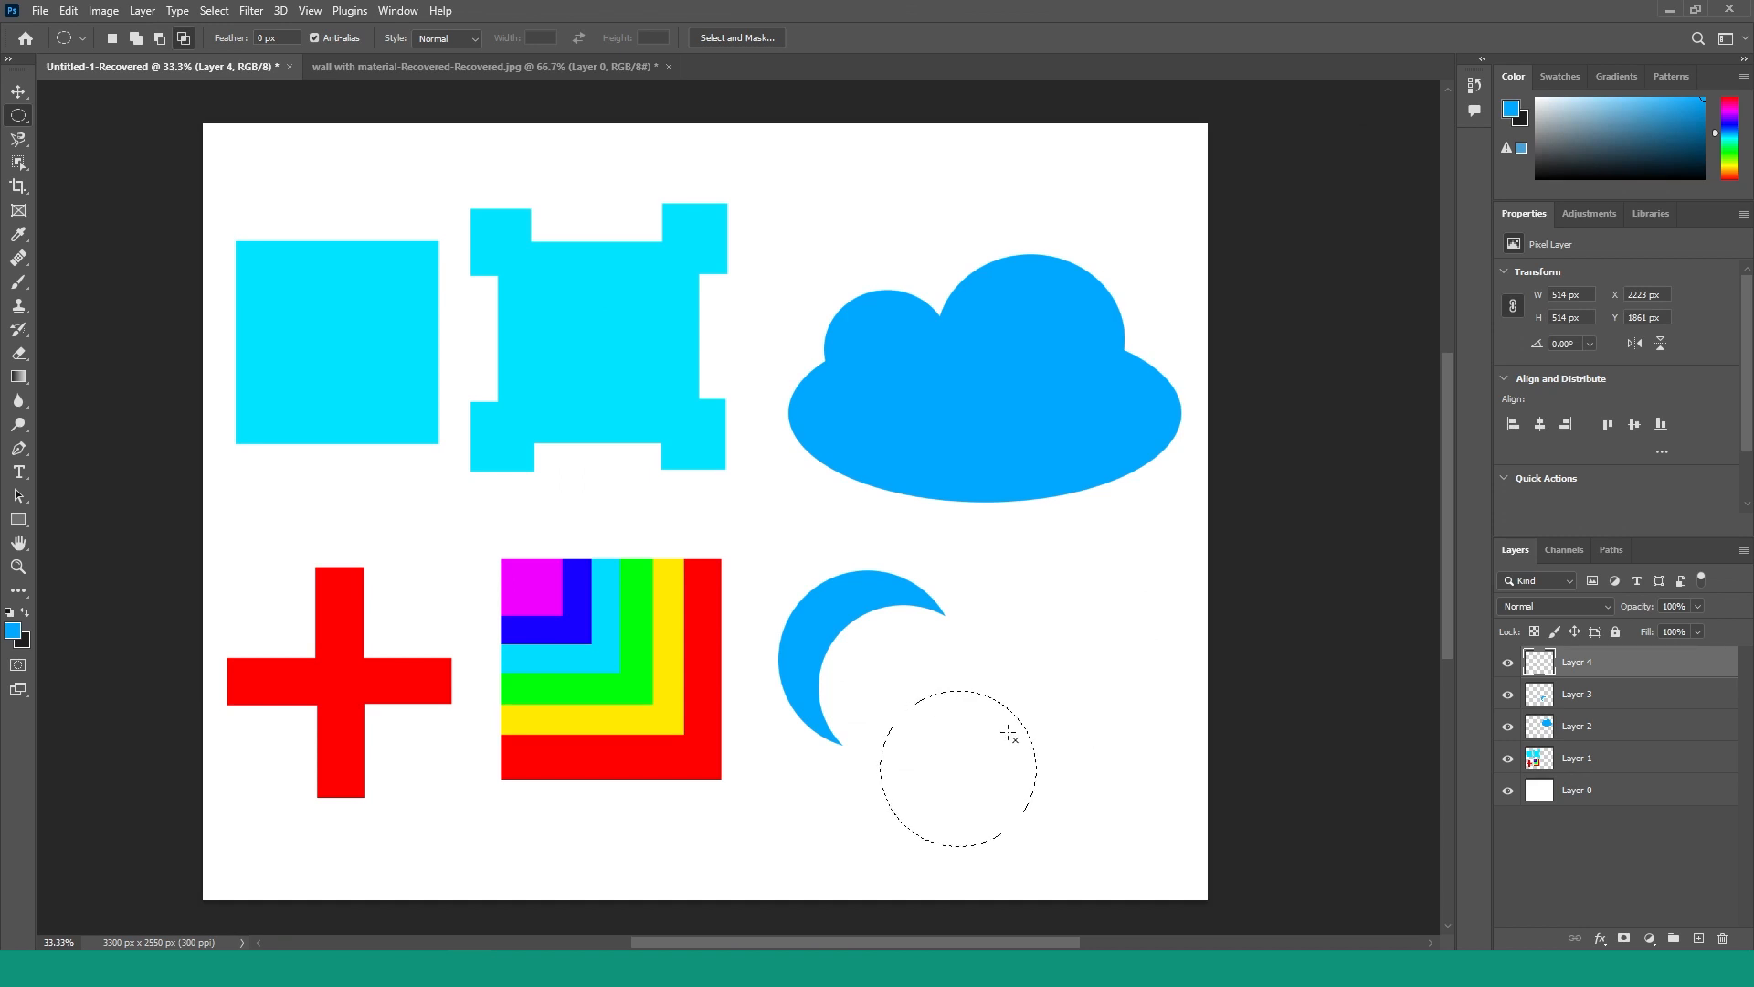
left_click_drag(955, 714, 1106, 849)
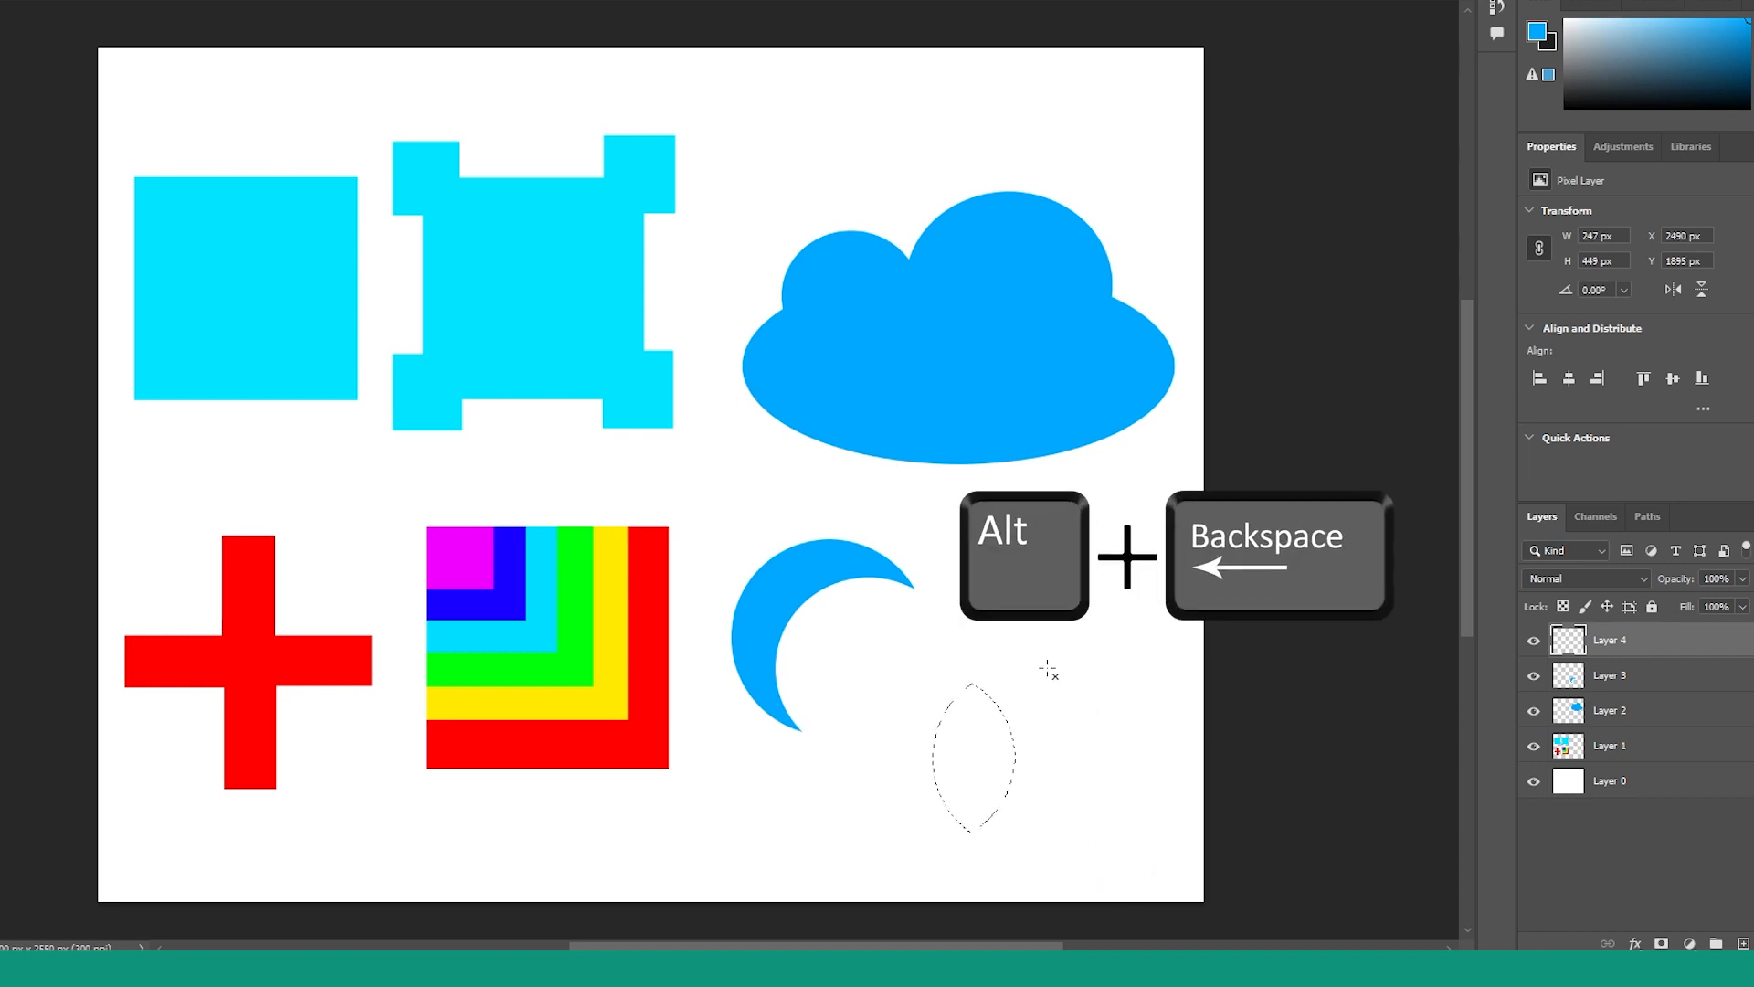
key("alt+BackSpace")
key("ctrl+d")
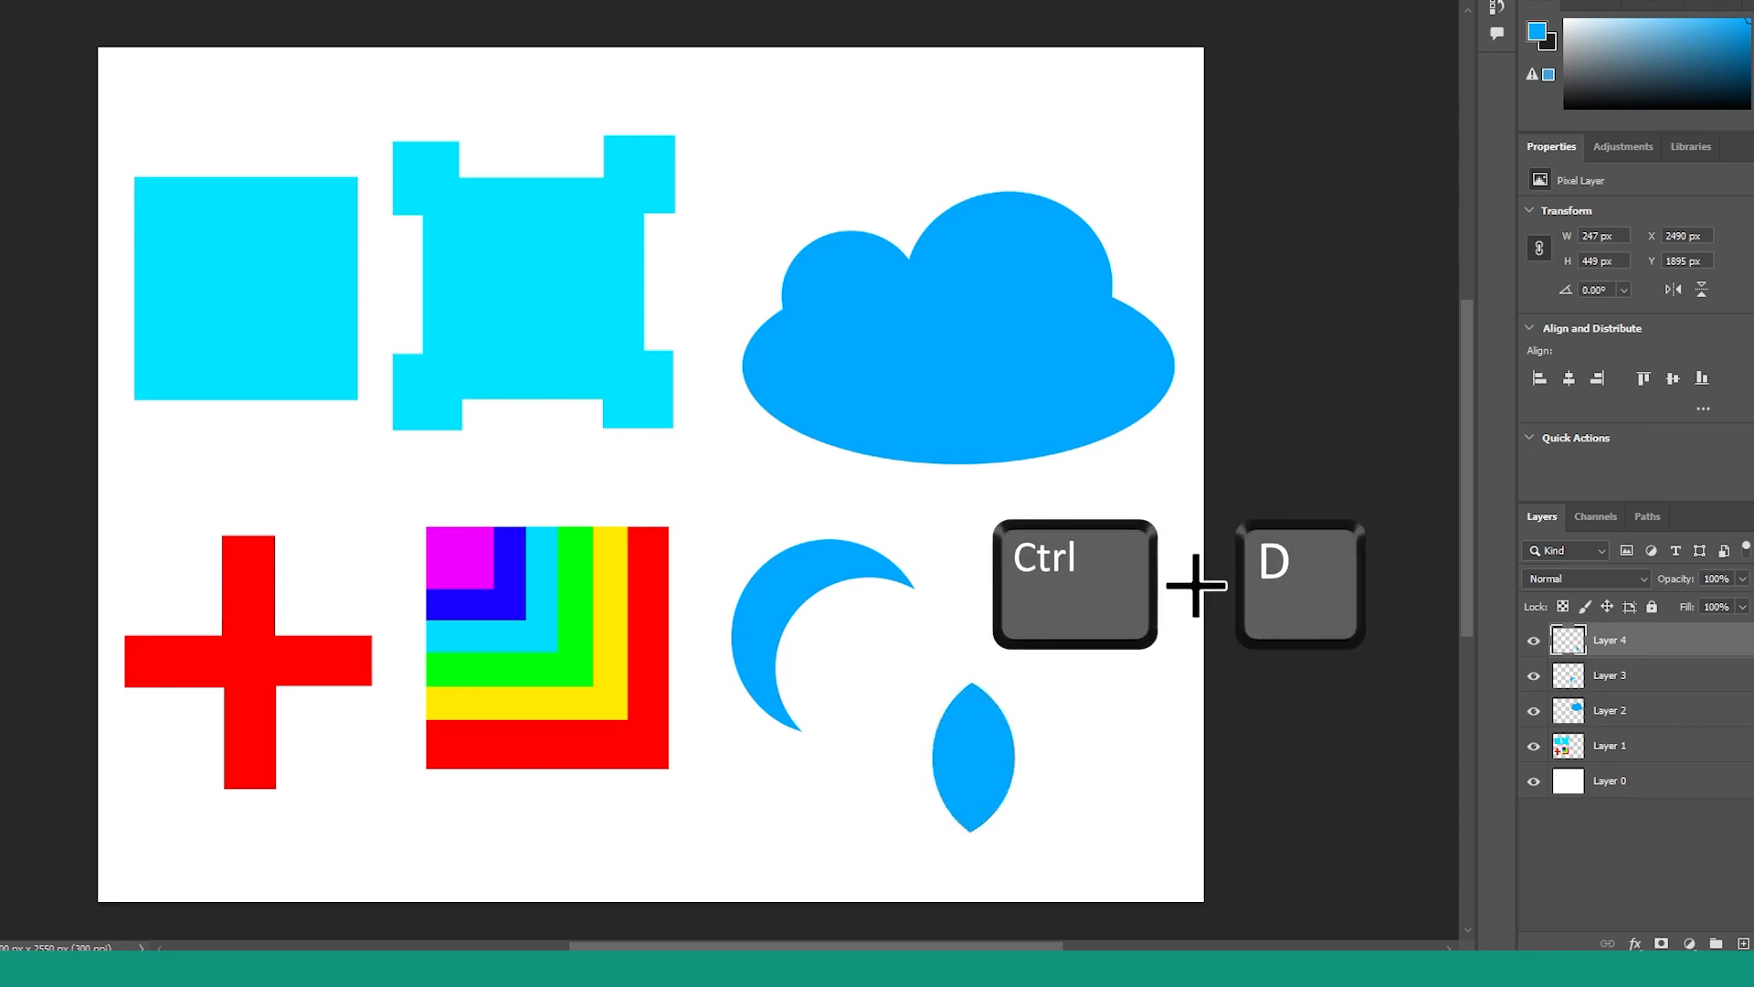
key("v")
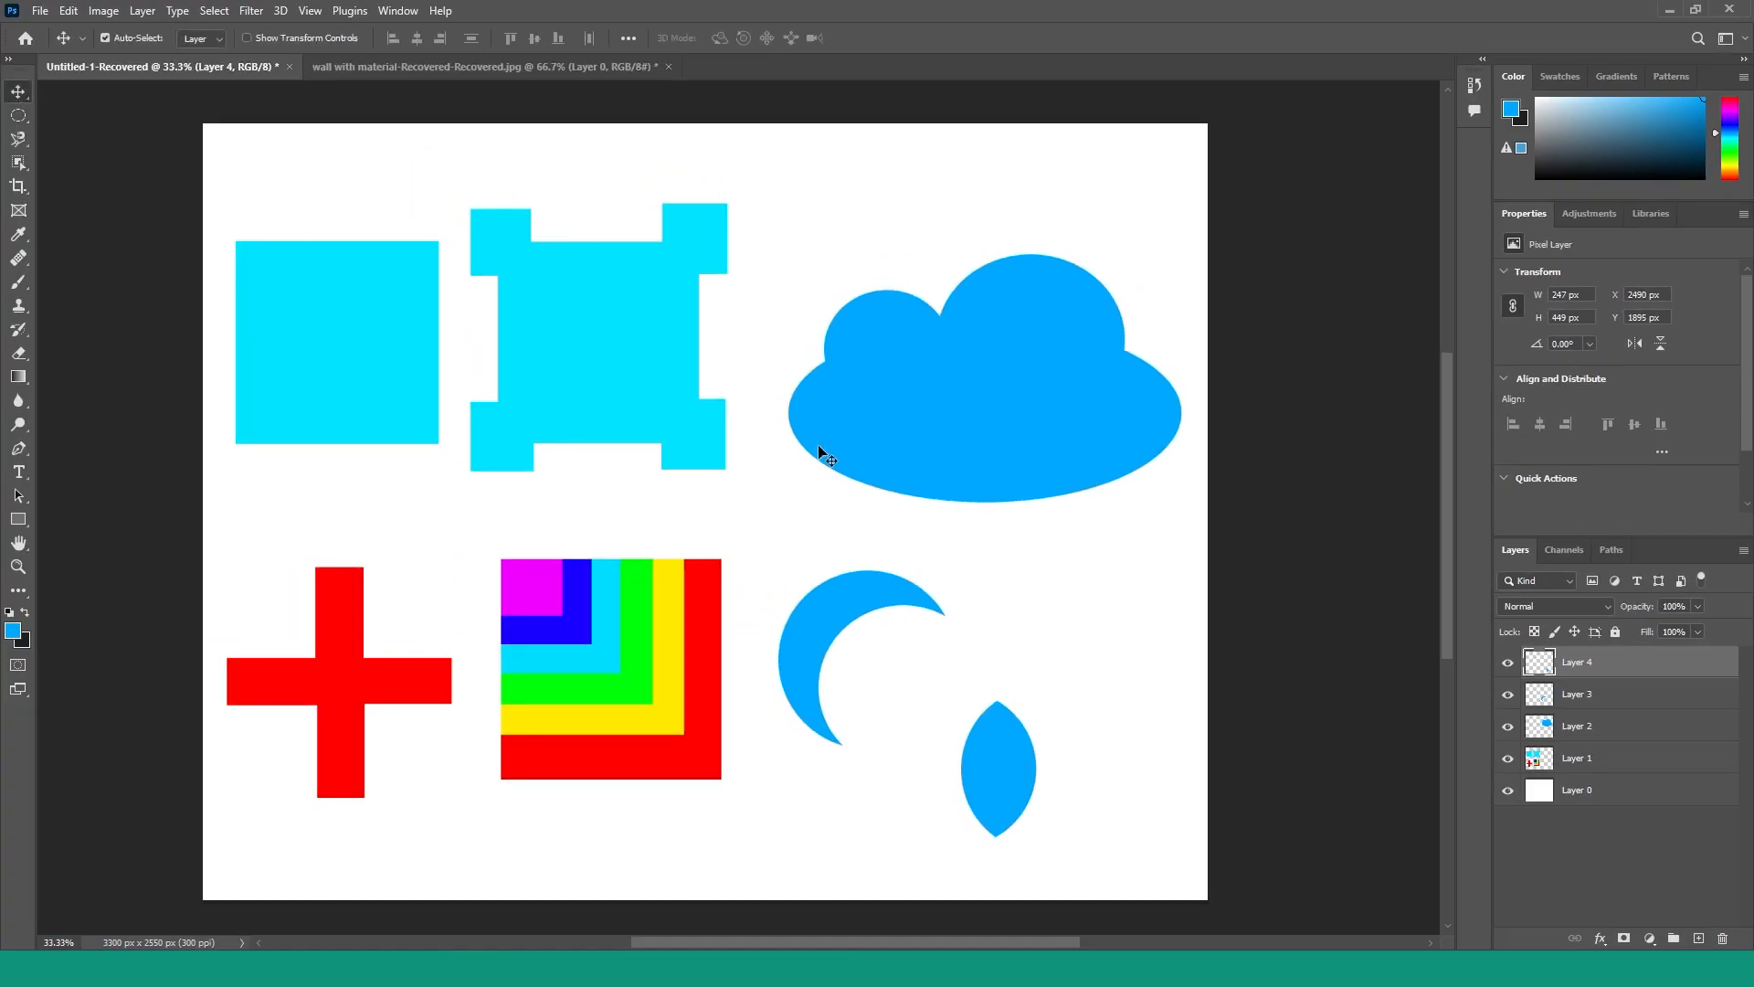
- Move the cloud, crescent and leaf shapes individually with the Move tool, placing the cloud higher and the other two beneath it
left_click_drag(1029, 463, 1019, 370)
left_click_drag(866, 585, 882, 499)
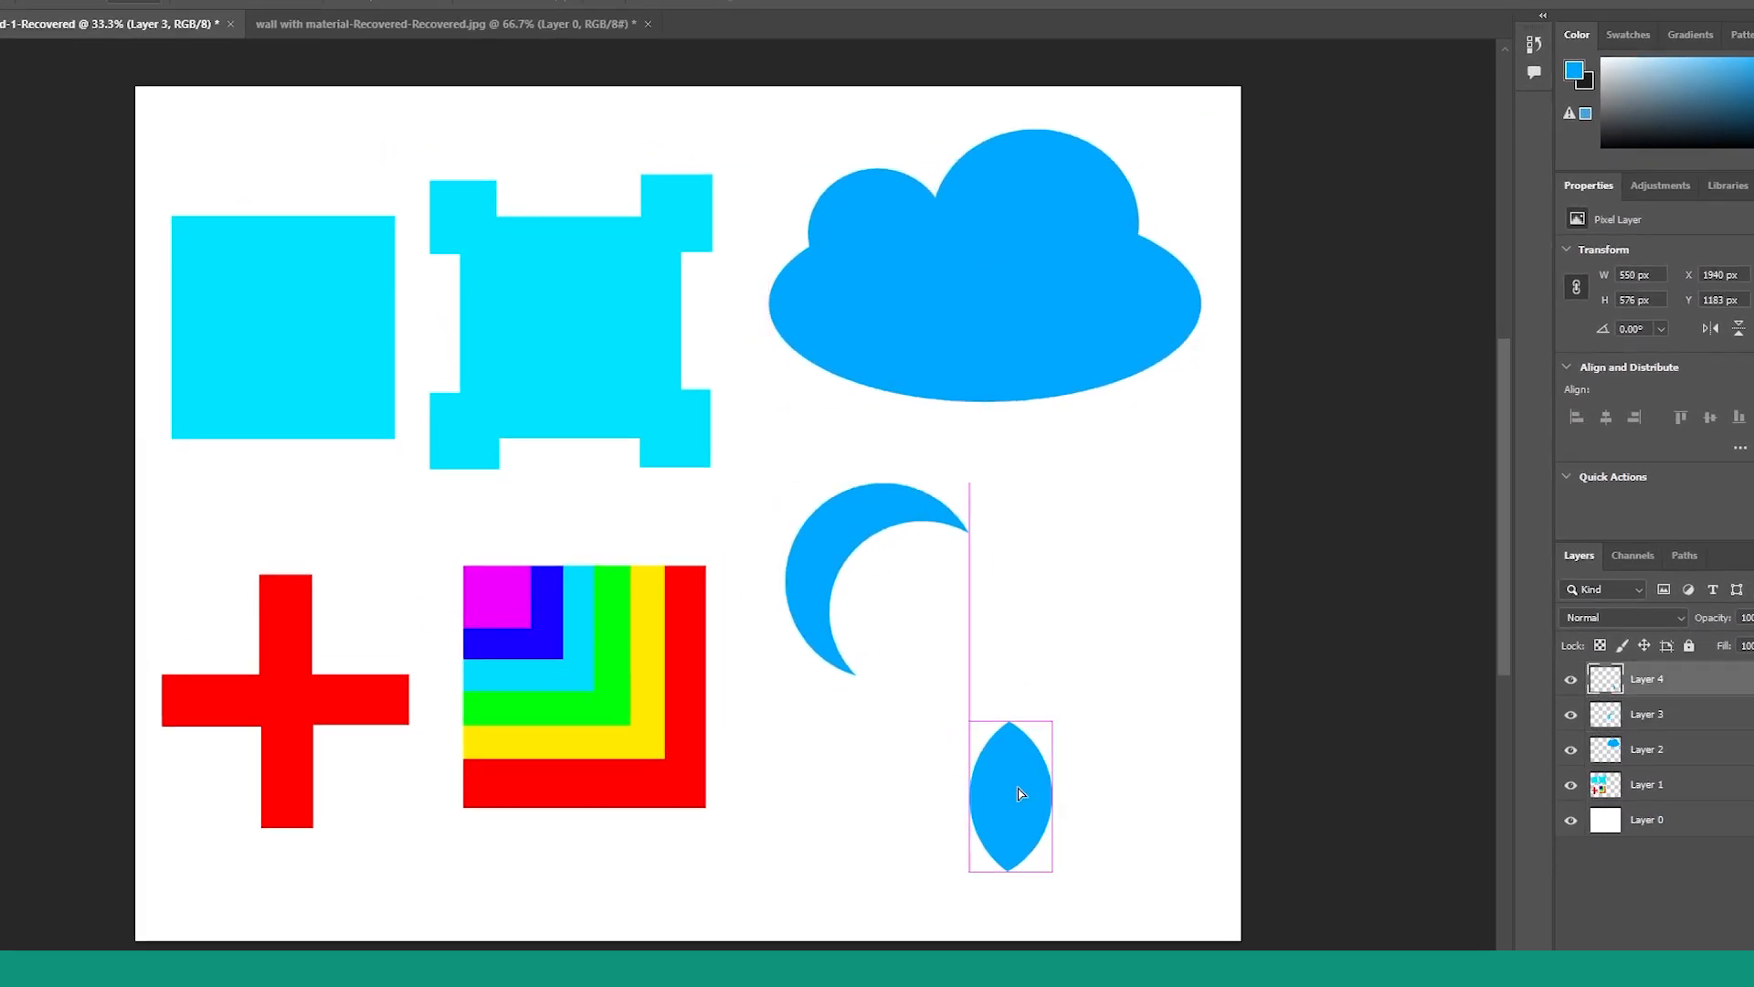
left_click_drag(1020, 793, 1126, 740)
left_click_drag(836, 553, 888, 603)
left_click_drag(1121, 725, 1120, 747)
mouse_move(909, 581)
left_mouse_down()
mouse_move(875, 539)
mouse_move(878, 580)
left_mouse_up()
left_click_drag(1115, 744, 1009, 731)
- Duplicate the leaf into four additional copies and spread them around the crescent below the cloud
left_click_drag(1009, 737, 848, 862, "alt")
left_click_drag(1085, 564, 1130, 502)
left_click_drag(831, 470, 1036, 495)
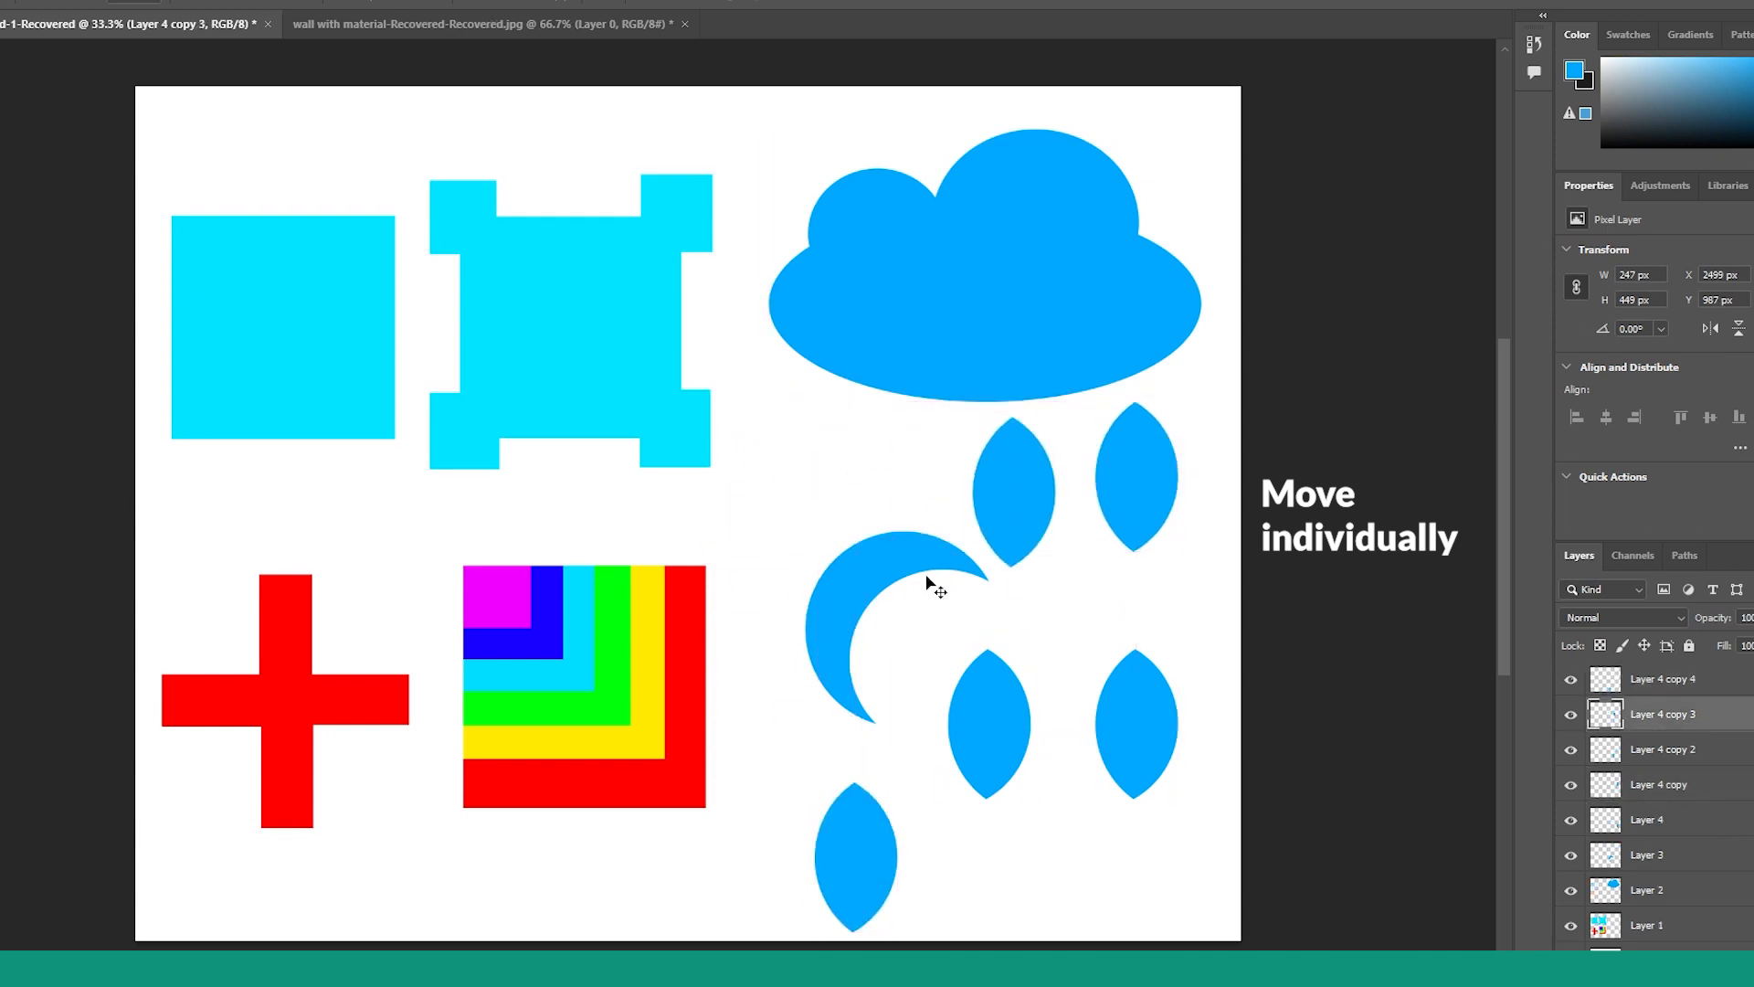
- Reposition the crescent and the leaves one by one beneath the cloud, and nudge the layer with the cyan and red shapes slightly
left_click_drag(918, 553, 865, 493)
left_click_drag(1009, 508, 980, 510)
left_click_drag(1006, 709, 919, 661)
left_click_drag(1087, 696, 1033, 679)
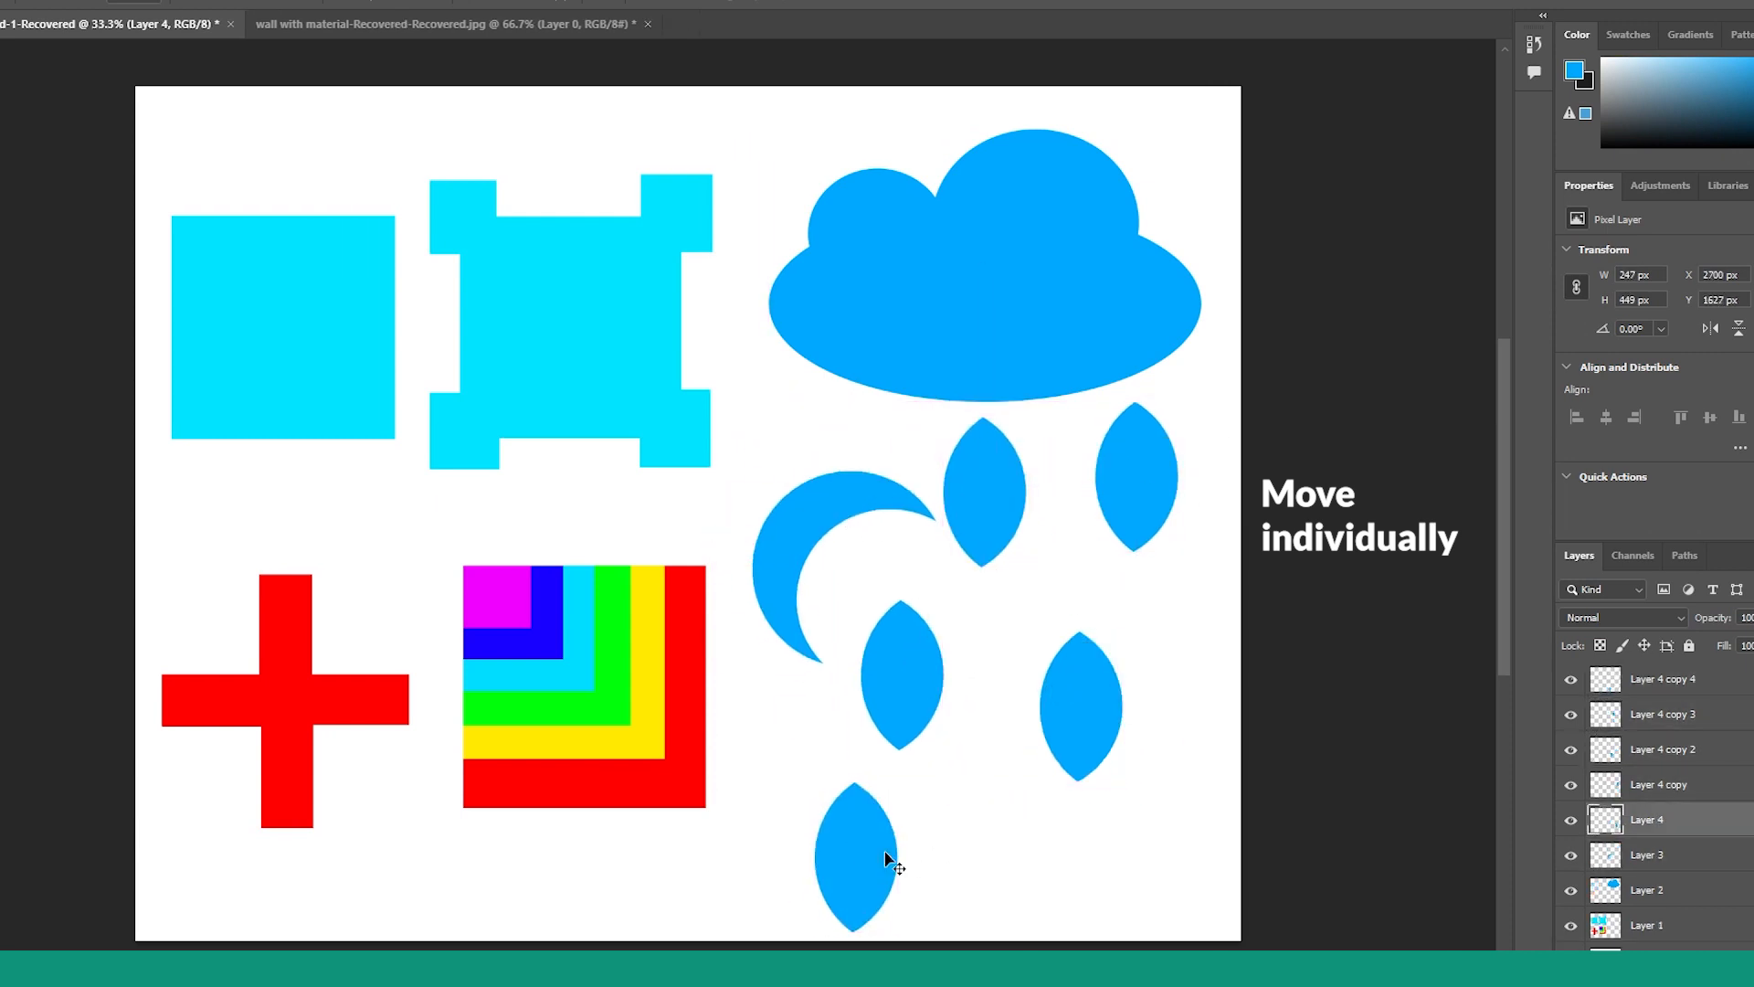
left_click_drag(885, 858, 996, 858)
left_click_drag(827, 511, 810, 459)
mouse_move(529, 345)
left_mouse_down()
mouse_move(493, 270)
mouse_move(530, 411)
mouse_move(411, 320)
mouse_move(522, 331)
mouse_move(528, 349)
left_mouse_up()
- In the "wall with material" image, select the framed poster with a Rectangular Marquee of about 360 × 462 px
left_click(421, 45)
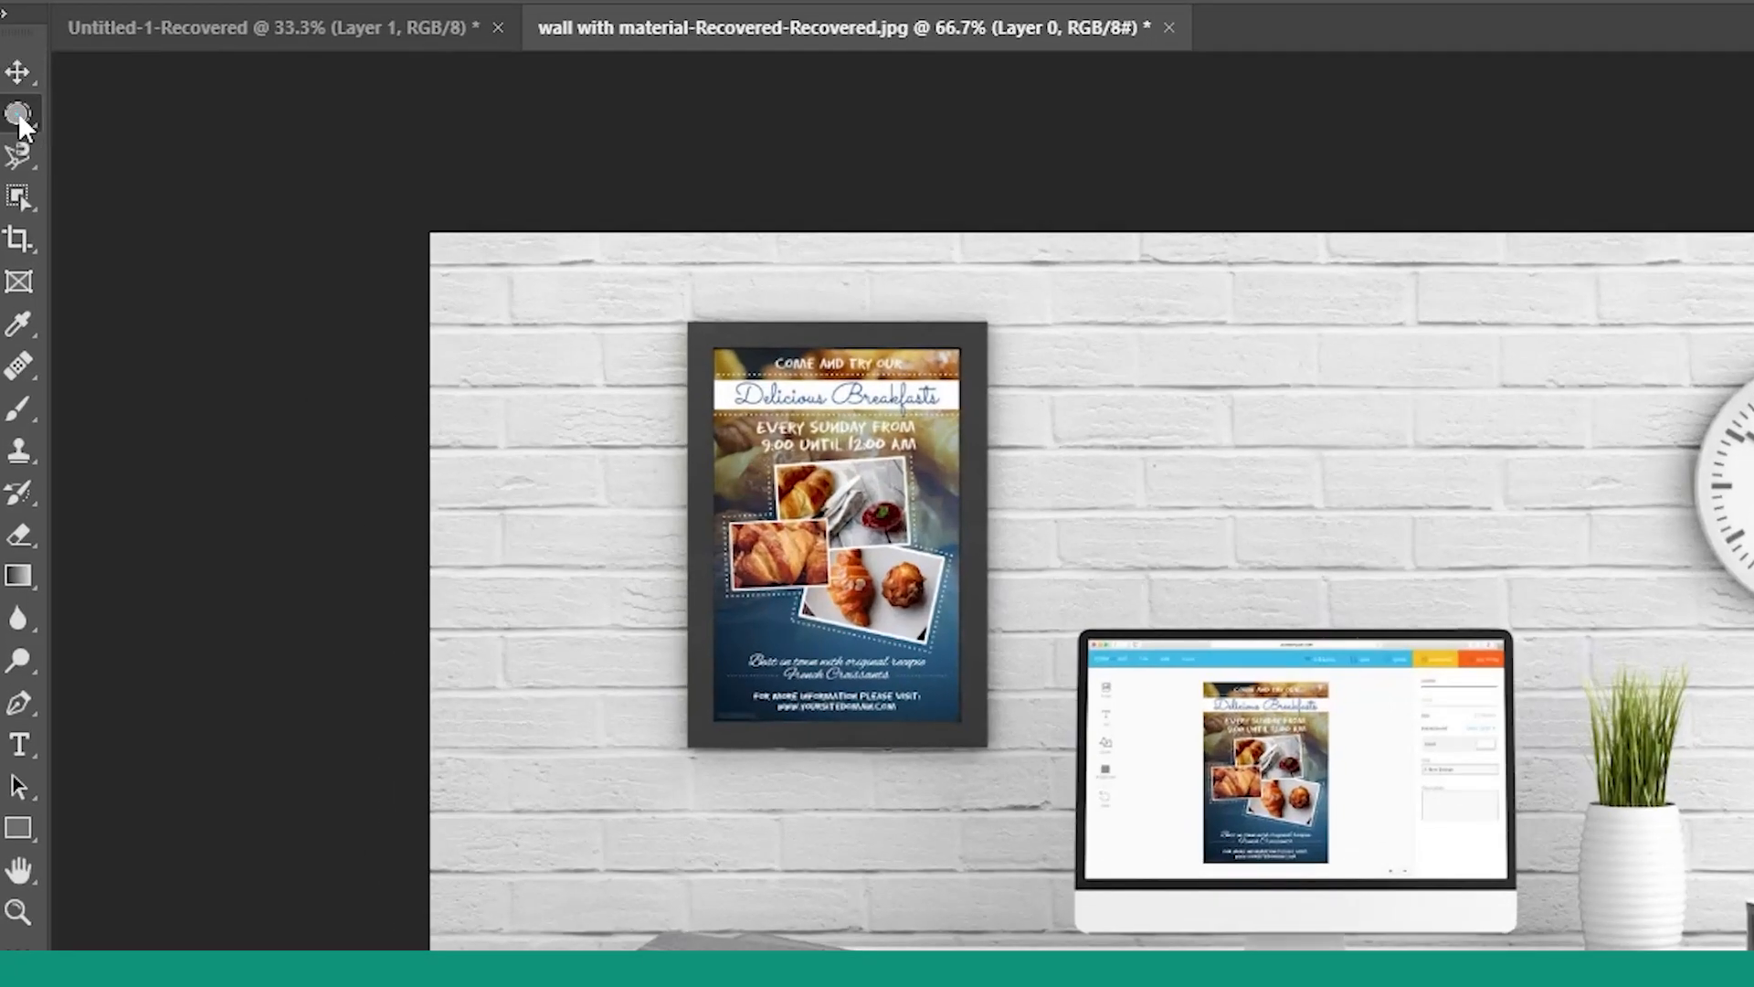
left_click(19, 117)
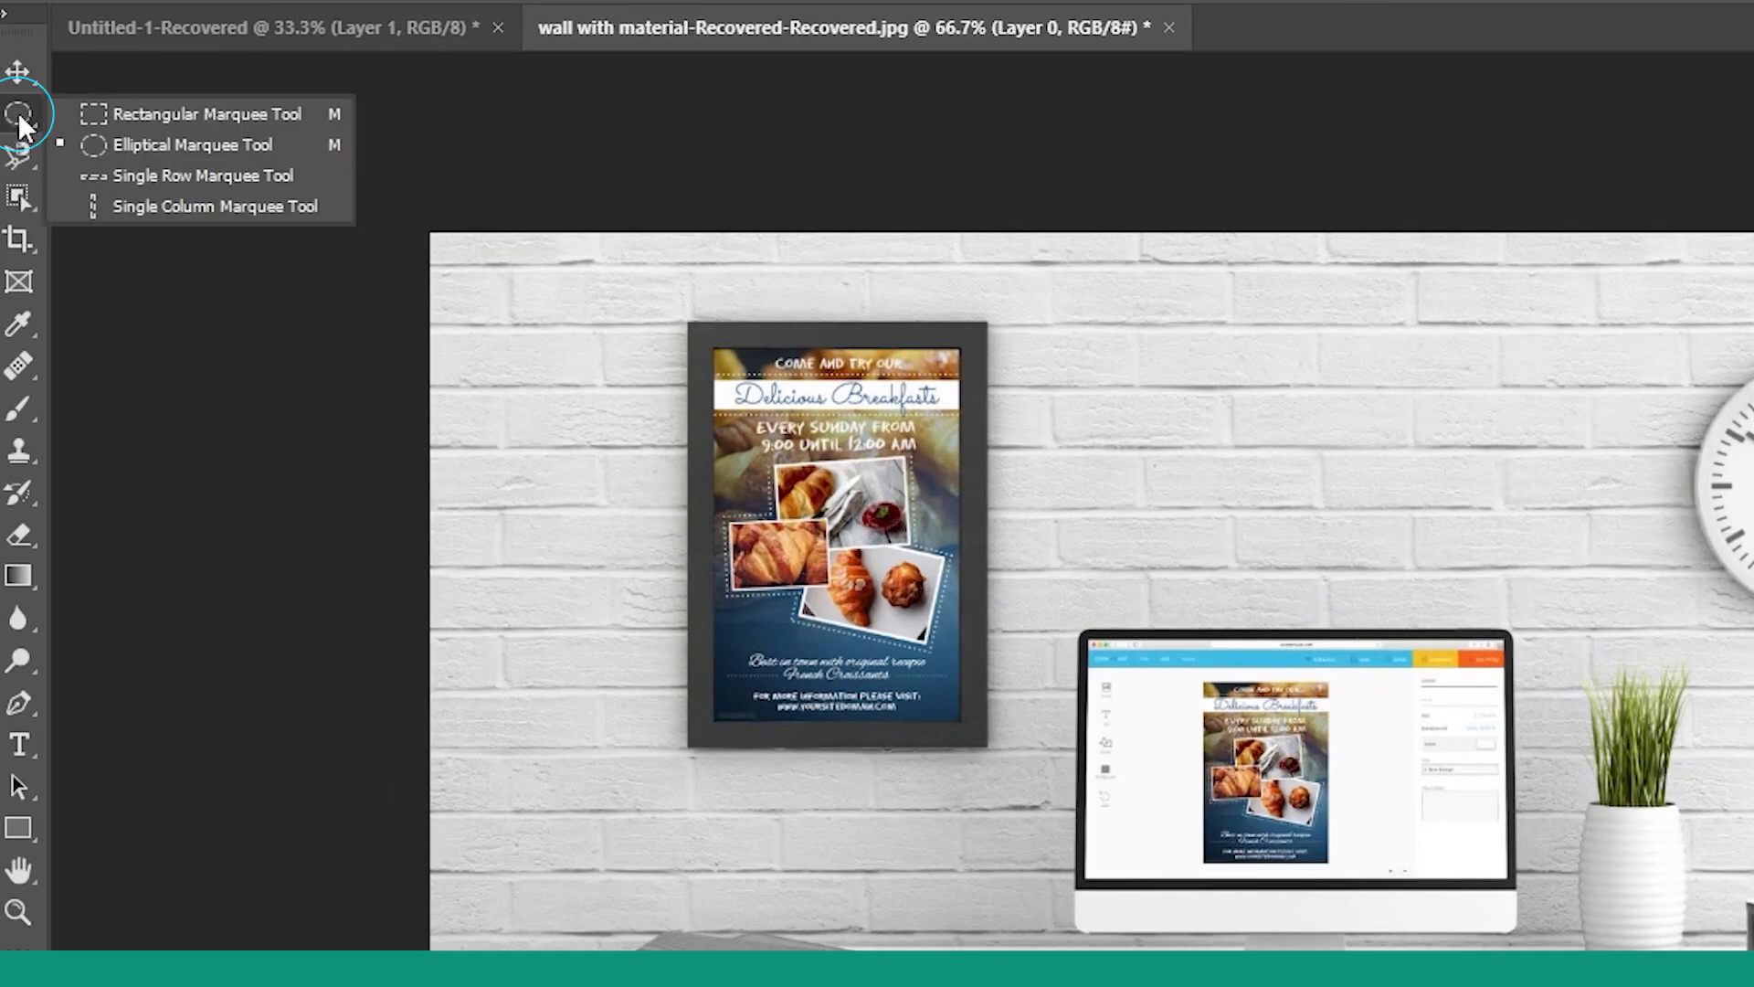
left_click(155, 116)
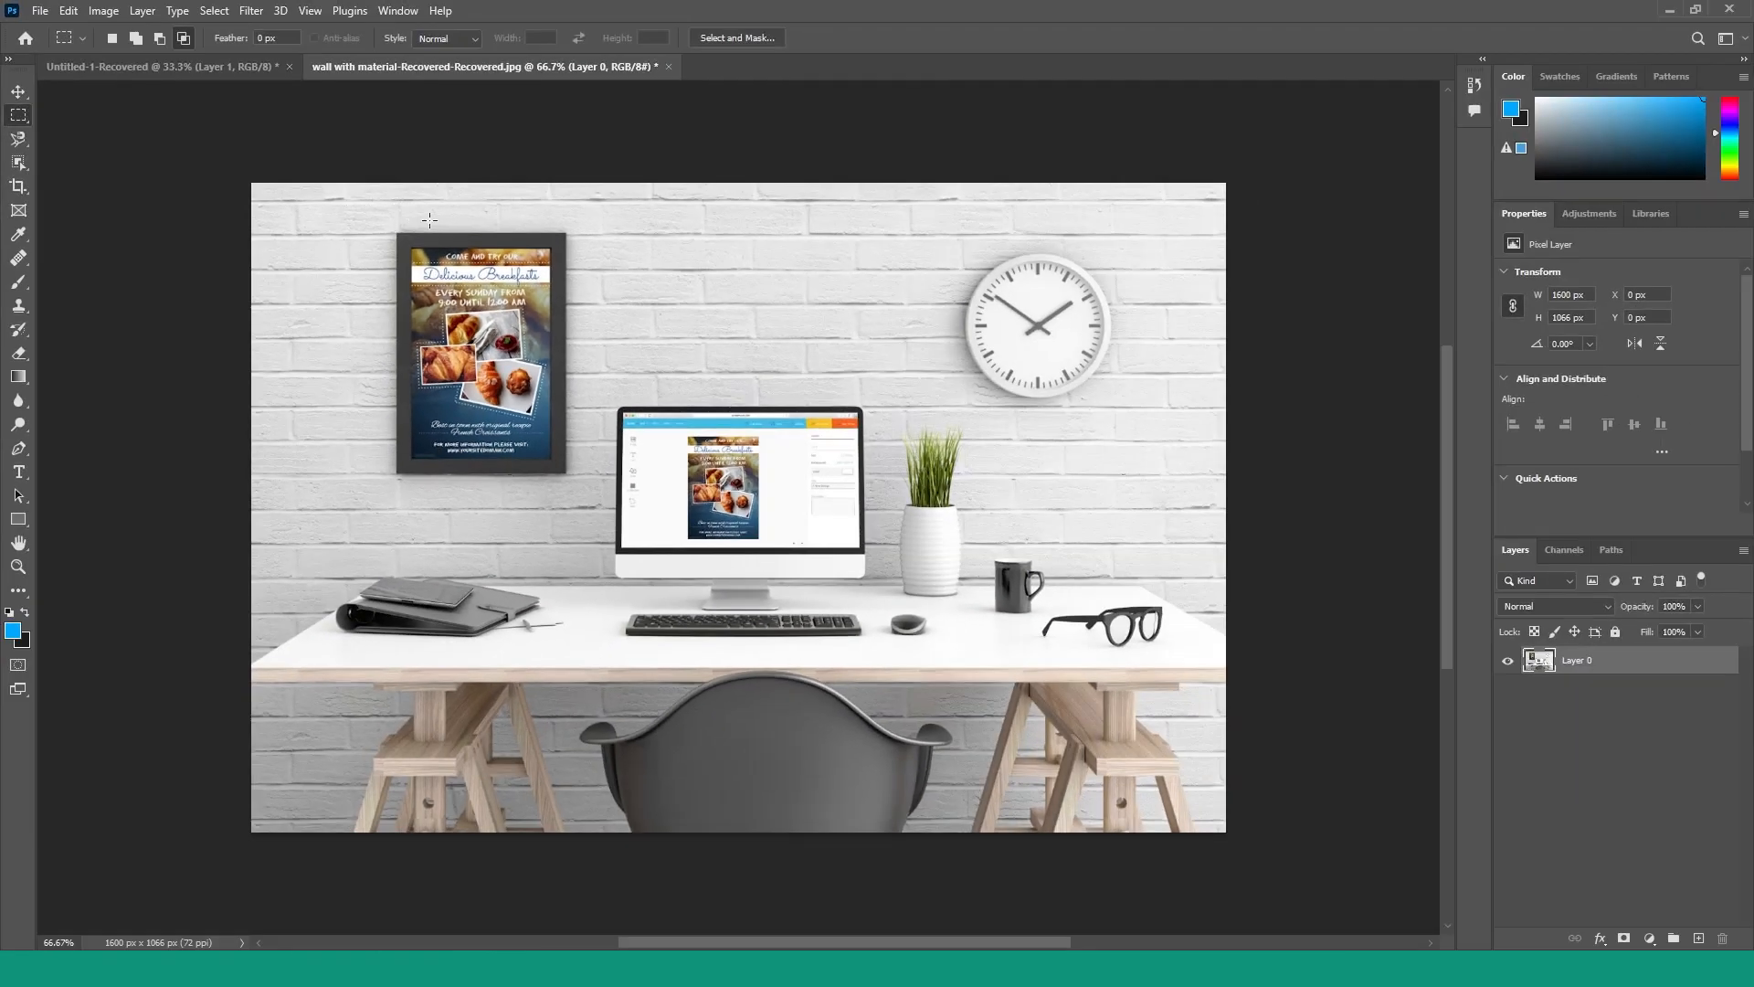
left_click_drag(377, 218, 593, 499)
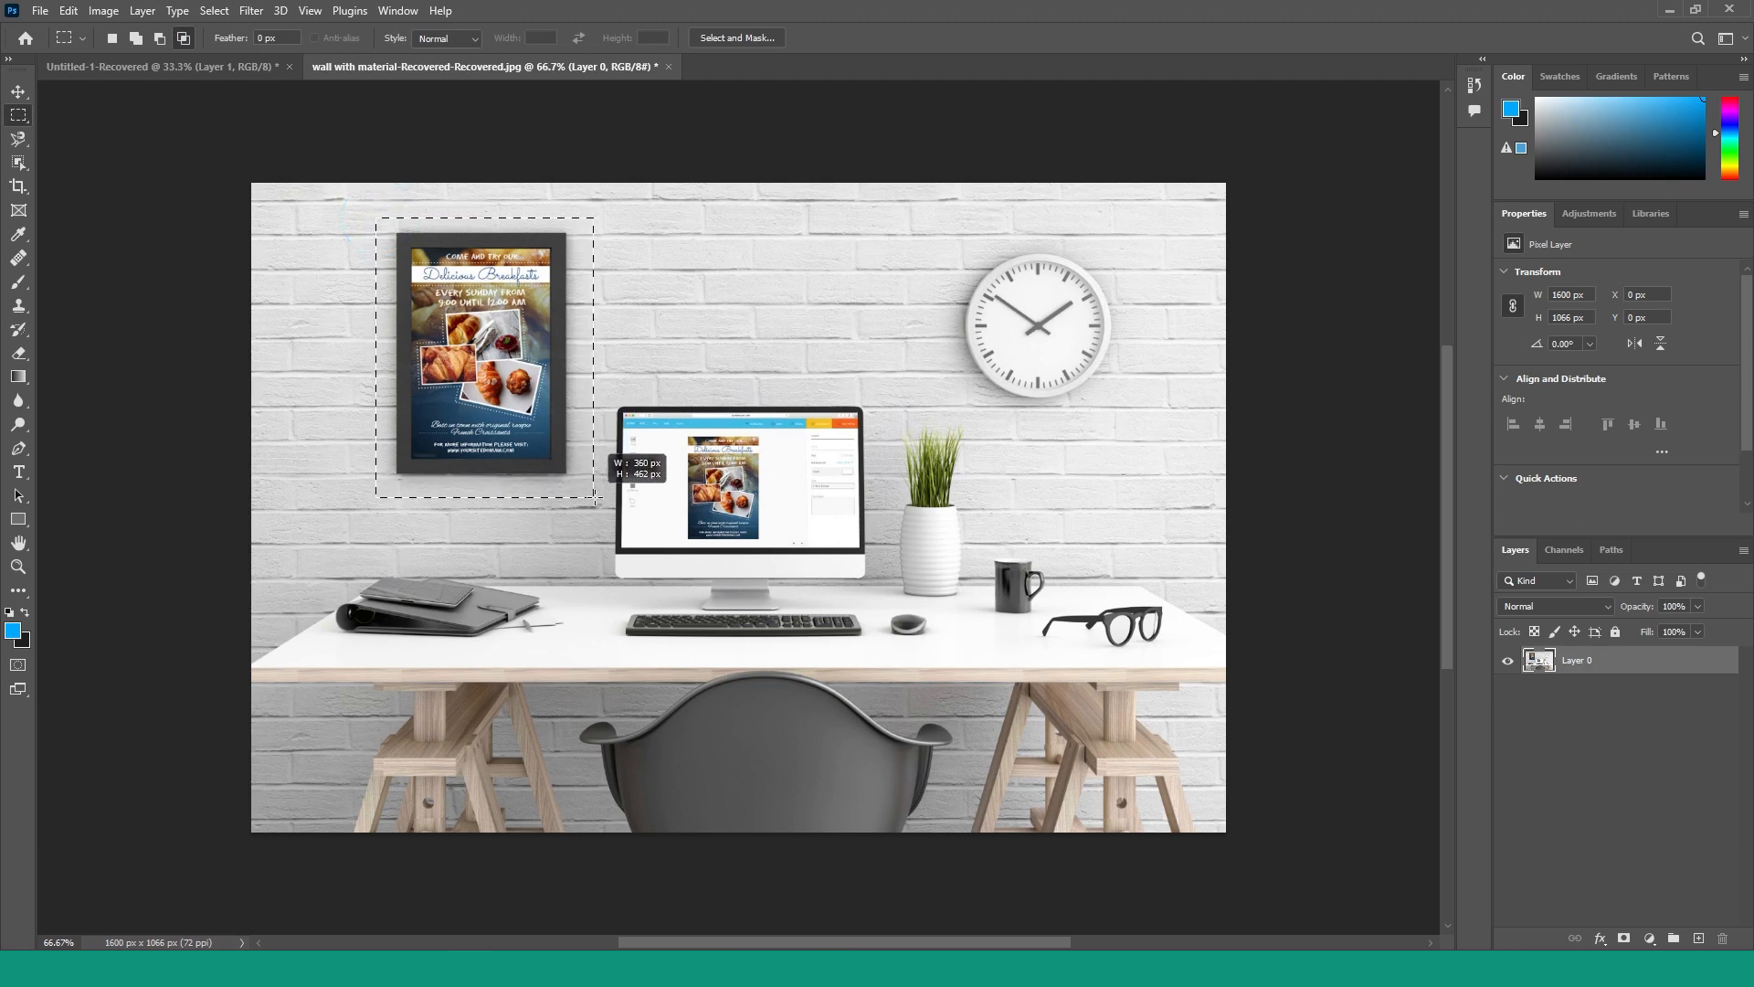
left_click_drag(601, 502, 603, 501)
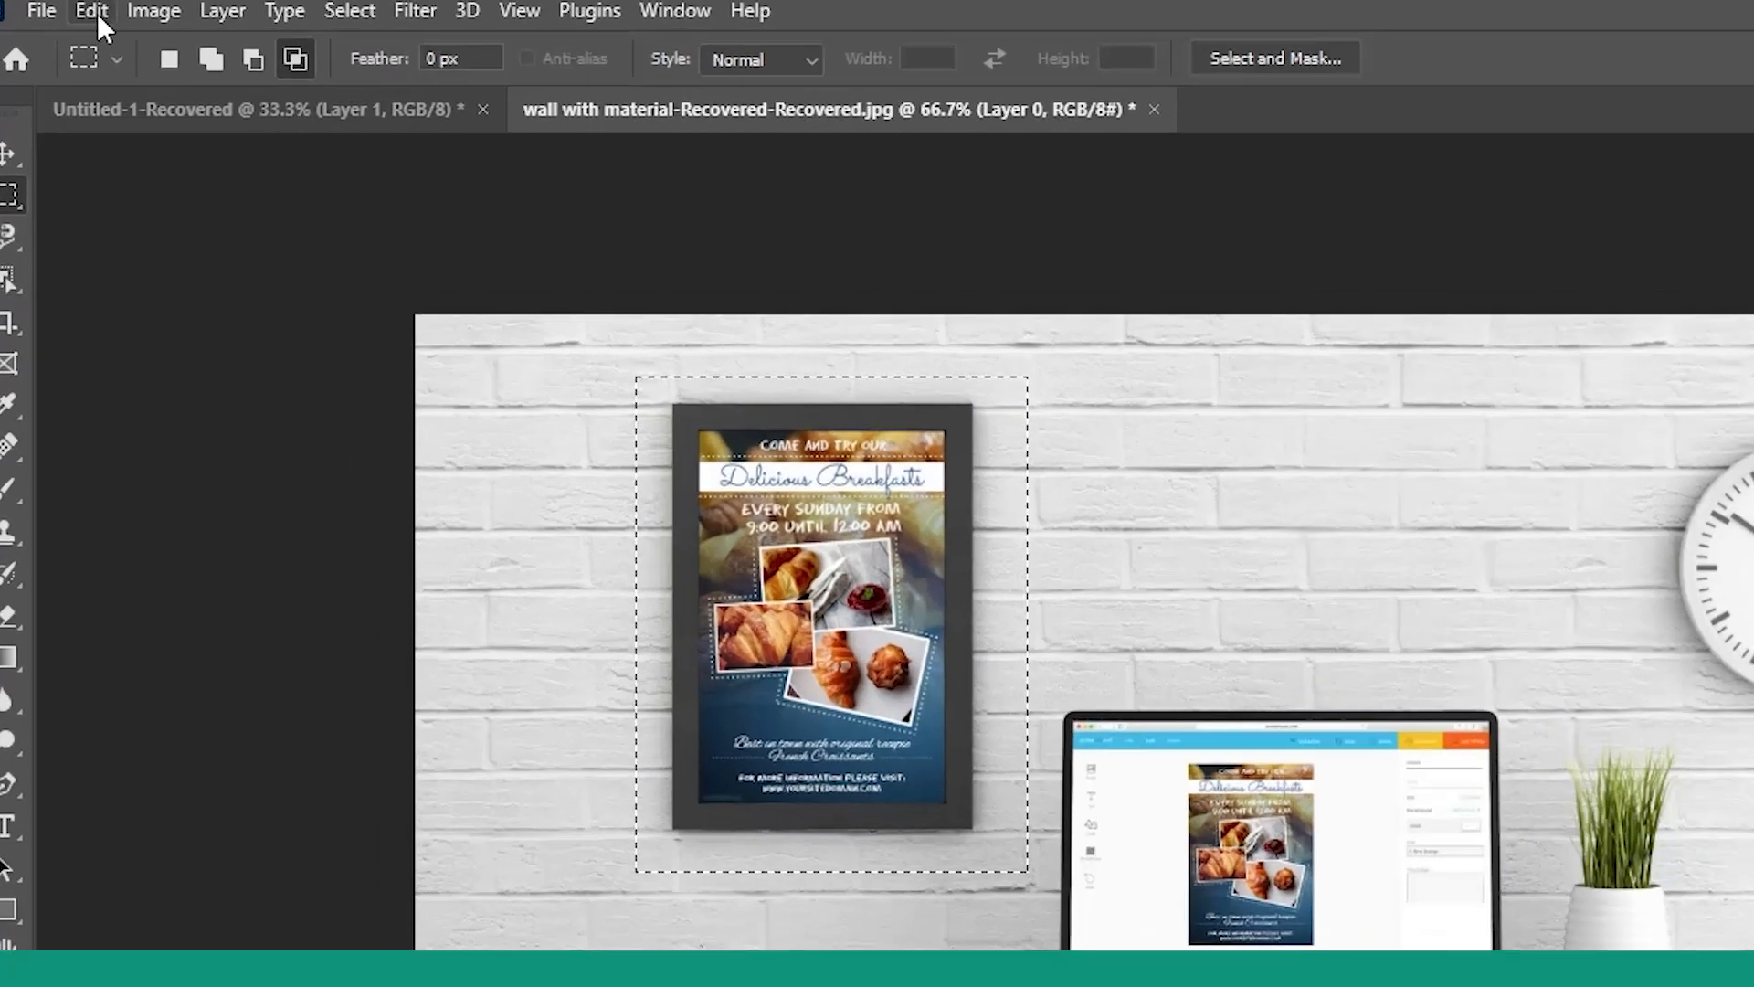
- Remove the framed poster with Content-Aware Fill, using automatic sampling and output to a new layer, and deselect
left_click(69, 11)
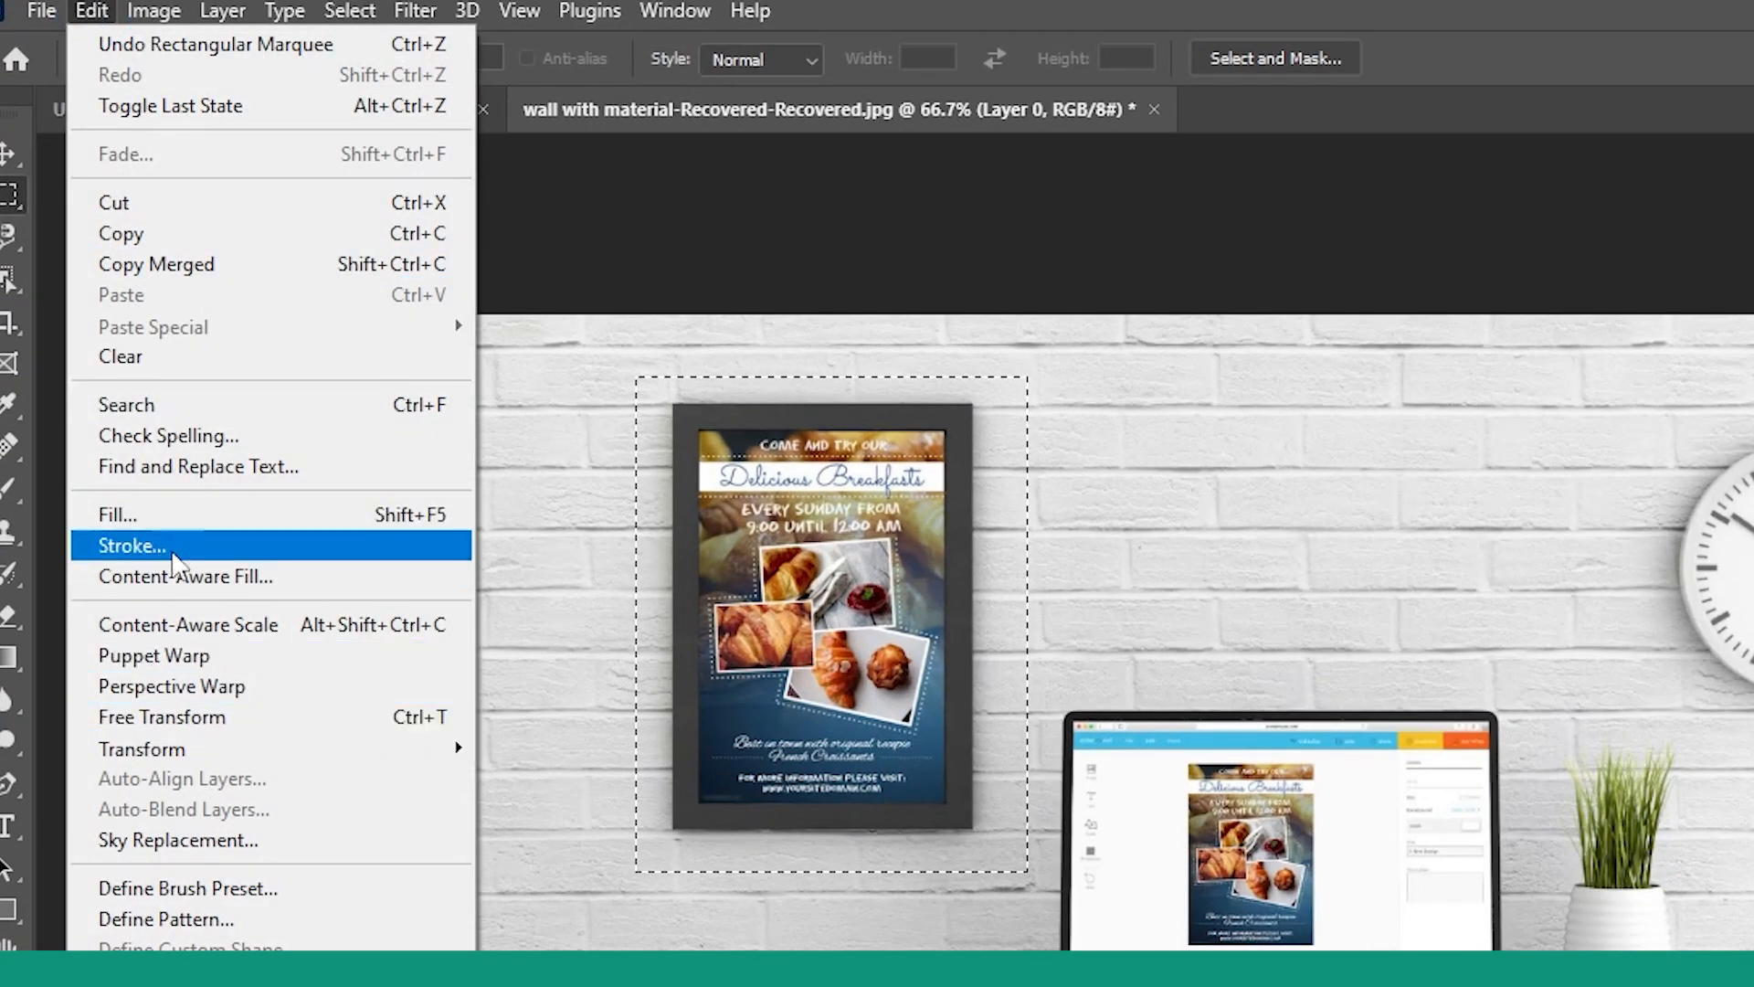
left_click(260, 583)
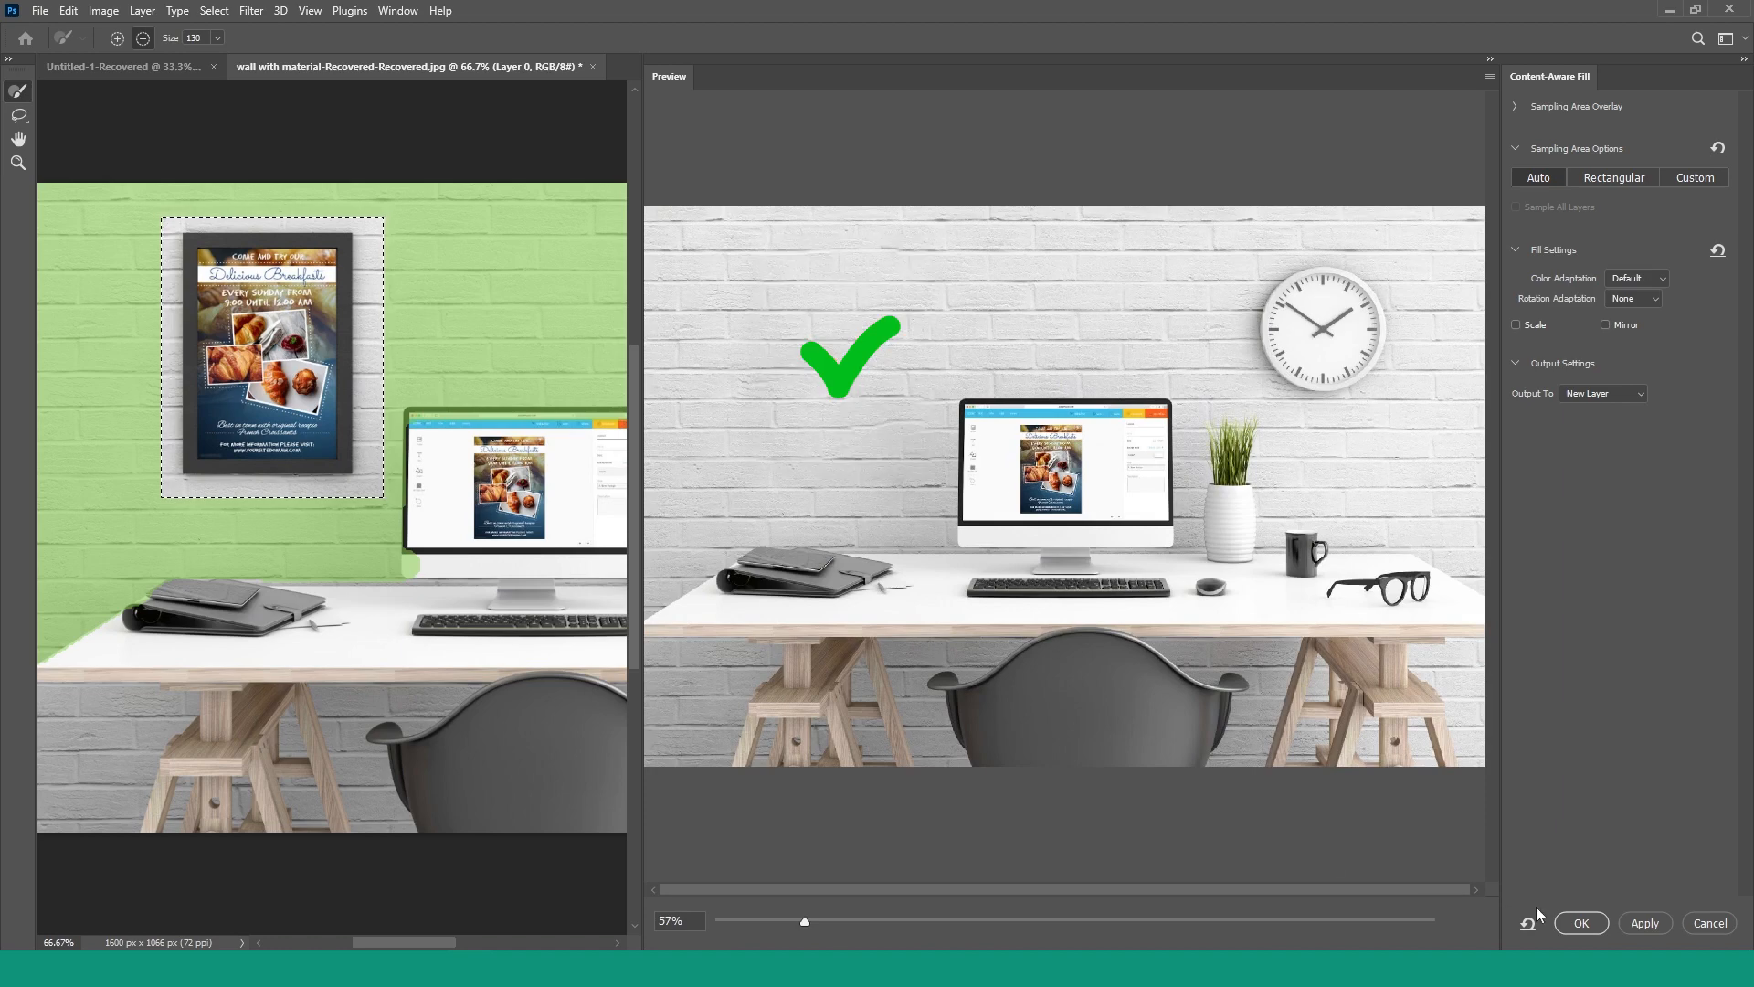
left_click(1580, 923)
key("ctrl+d")
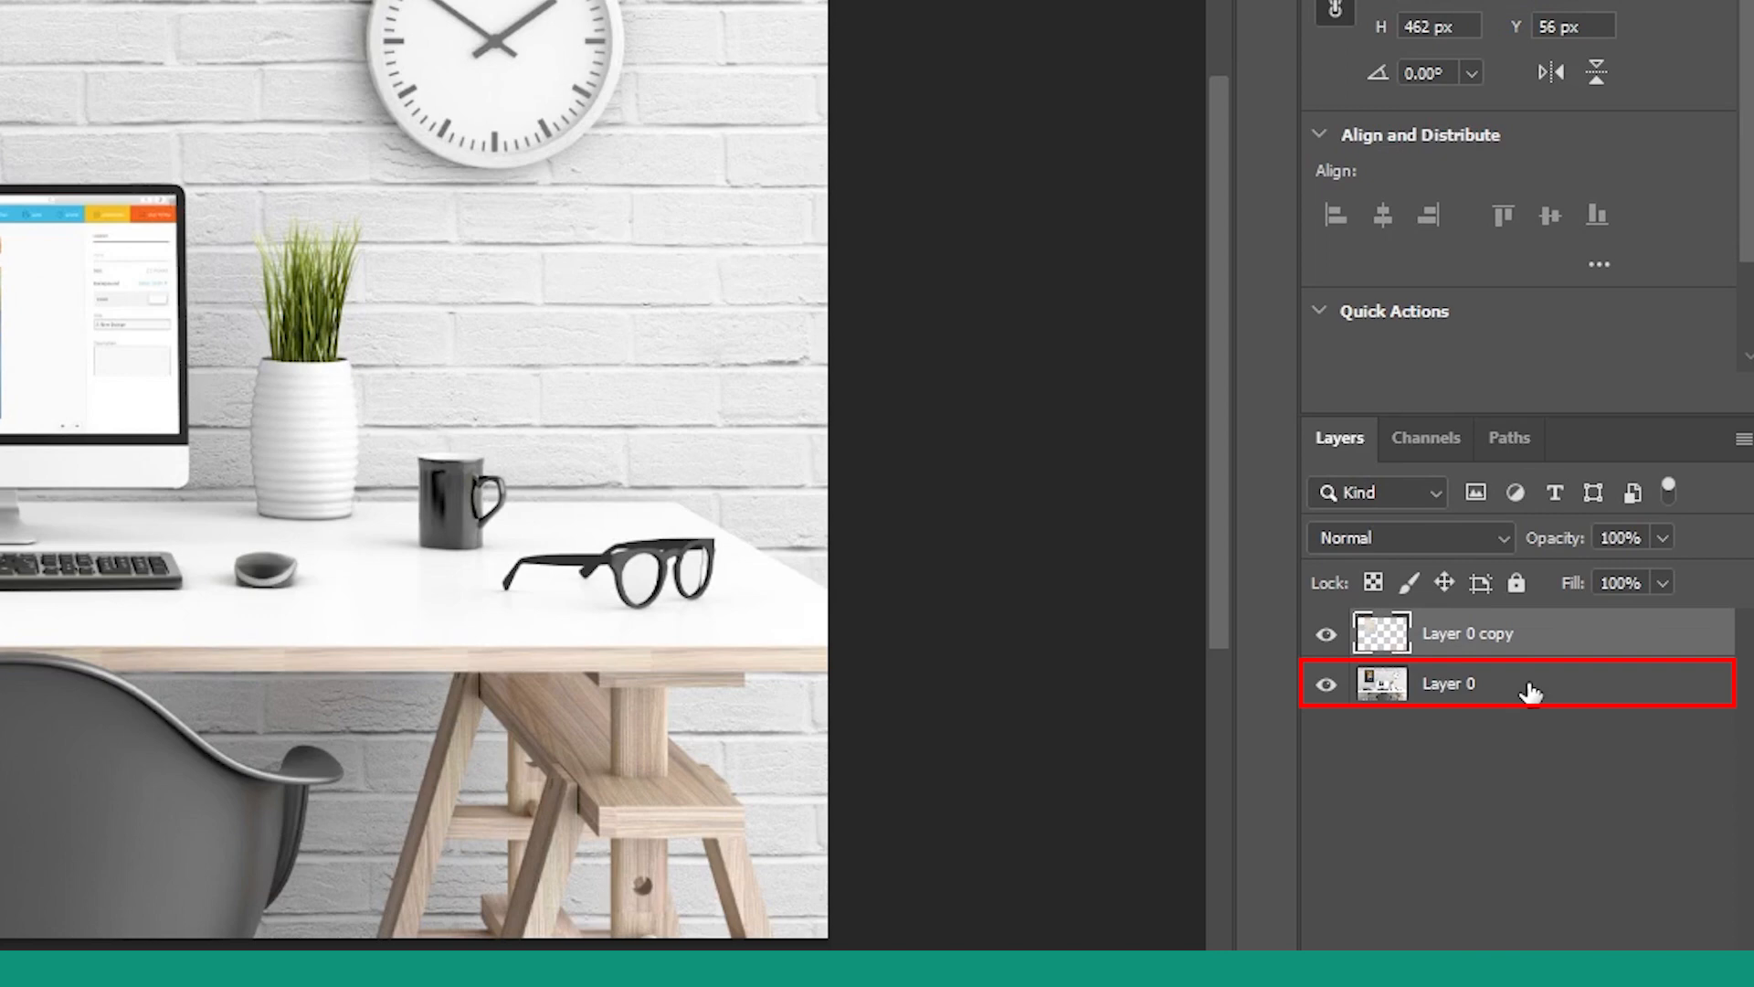
- On Layer 0, select the wall clock with a circular Elliptical Marquee about 315 px wide, repositioned to surround the clock
left_click(1531, 692)
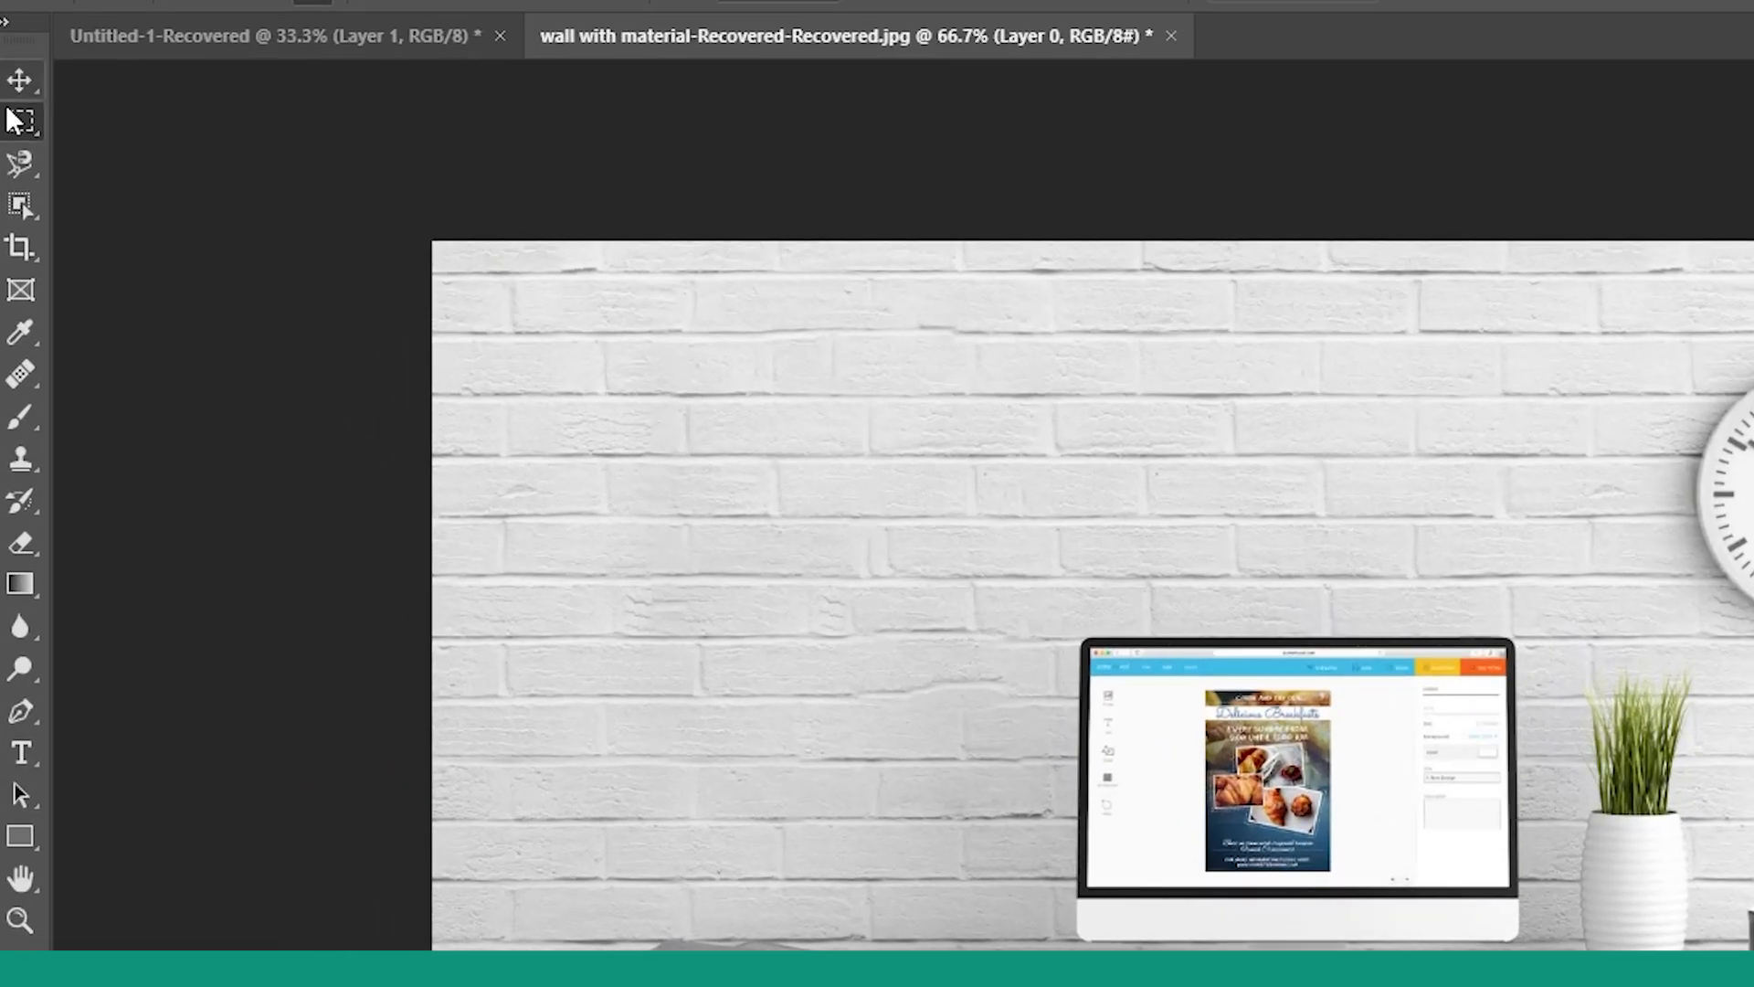
left_click(18, 125)
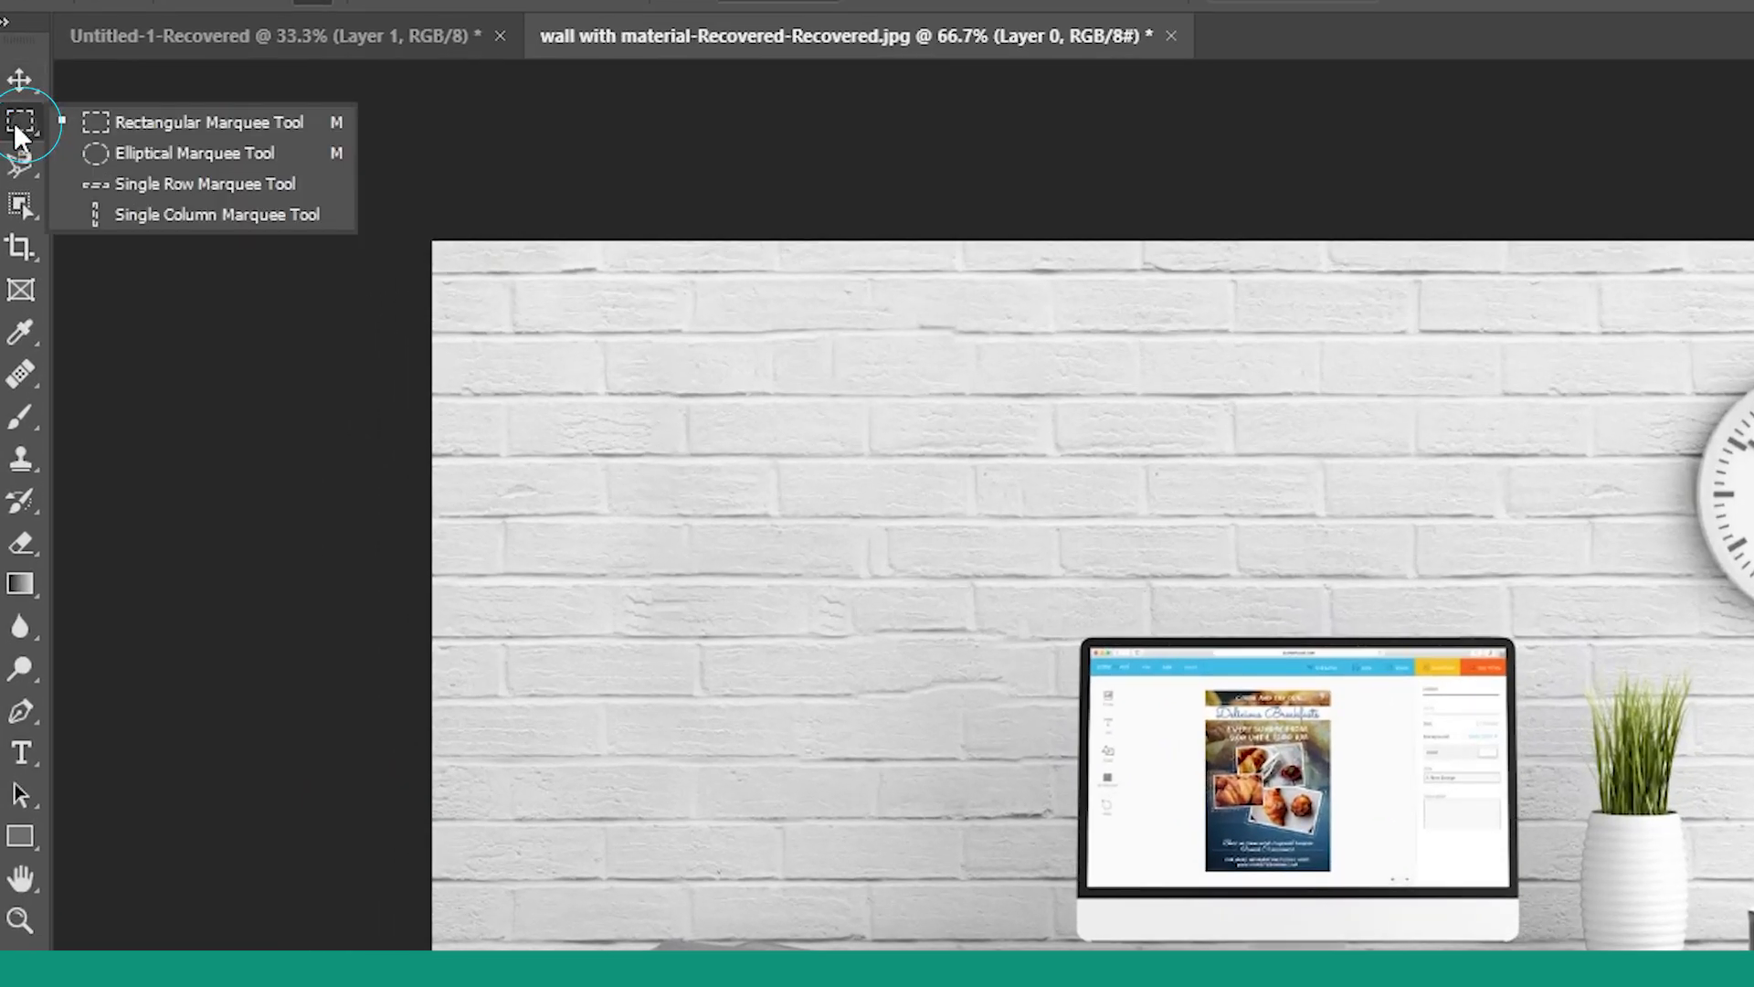
left_click(163, 156)
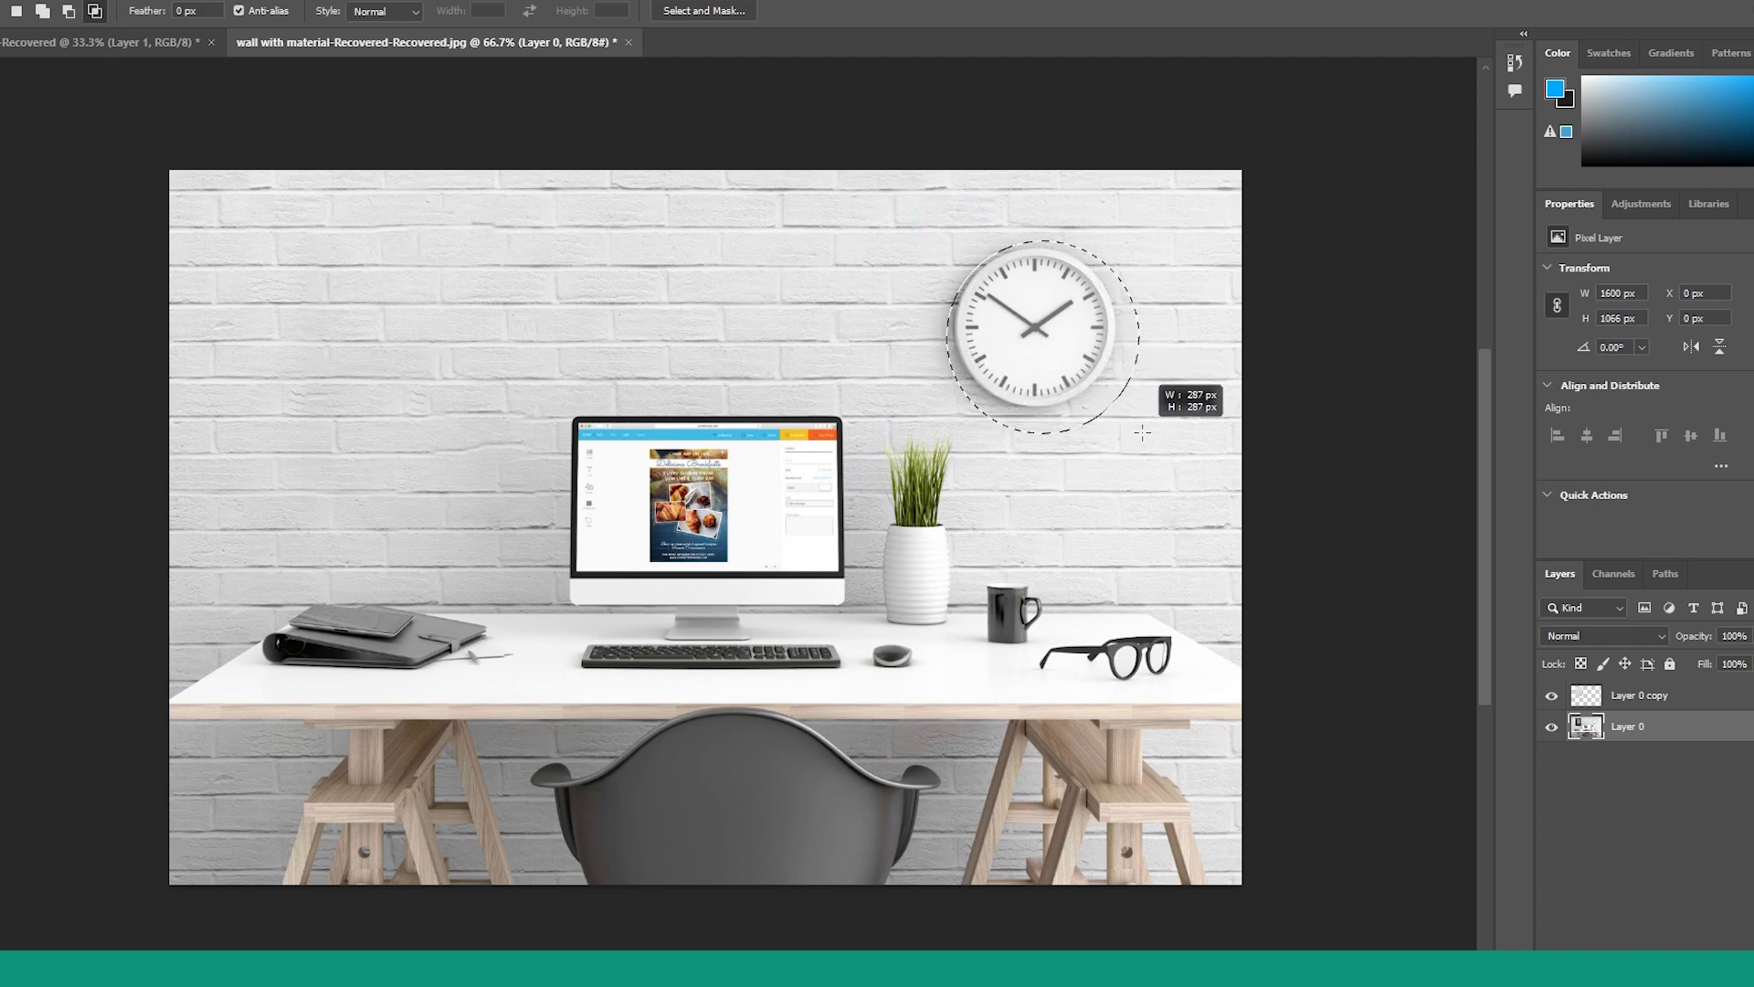
left_click_drag(1142, 435, 1137, 429)
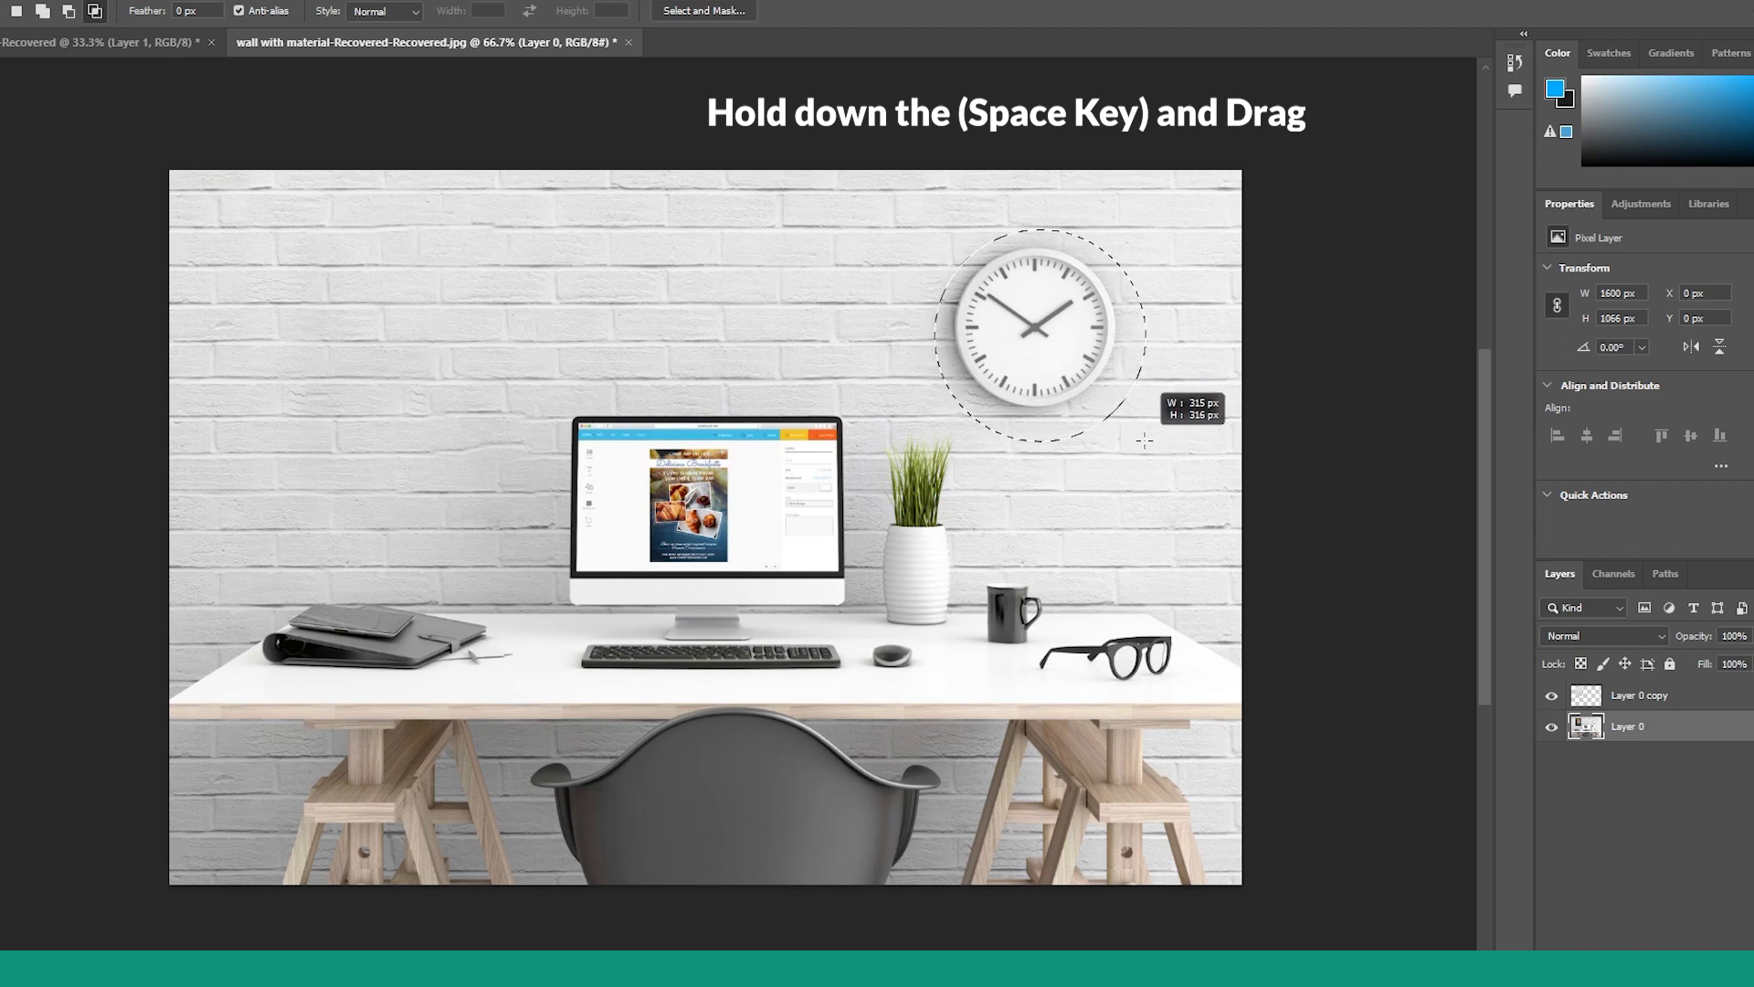
left_click_drag(1133, 433, 1137, 436)
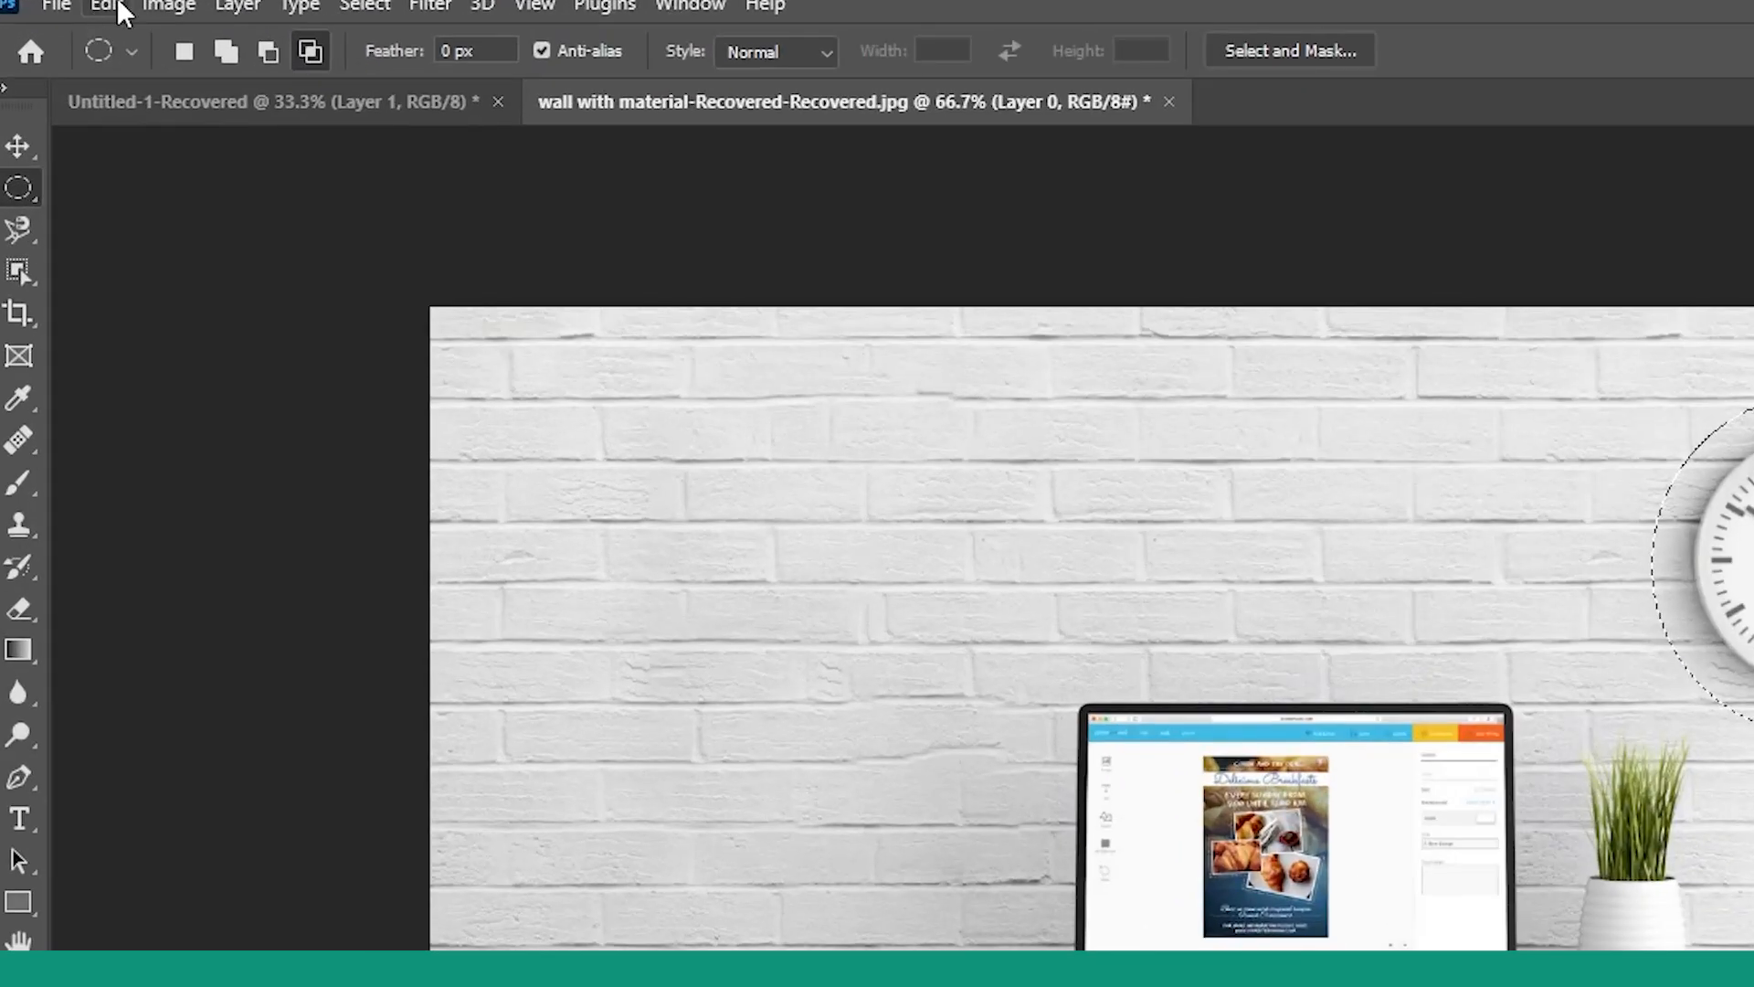
- Remove the wall clock with Content-Aware Fill, using automatic sampling and output to a new layer, and deselect
left_click(72, 11)
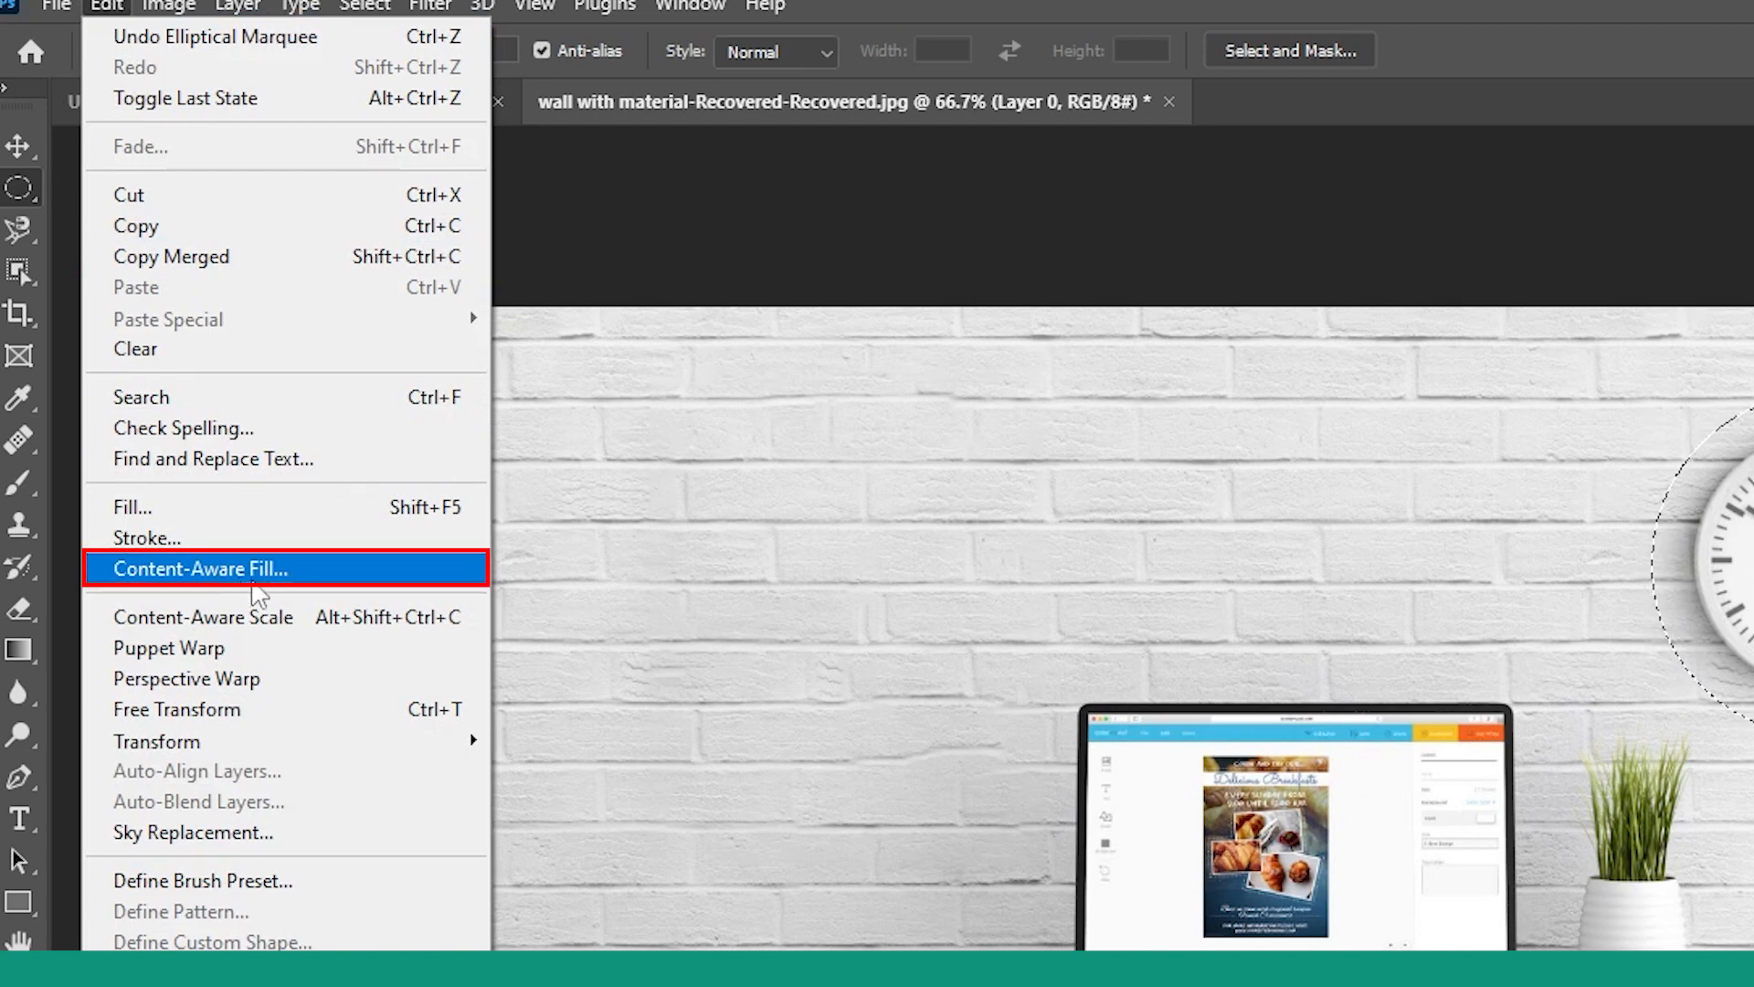
left_click(239, 574)
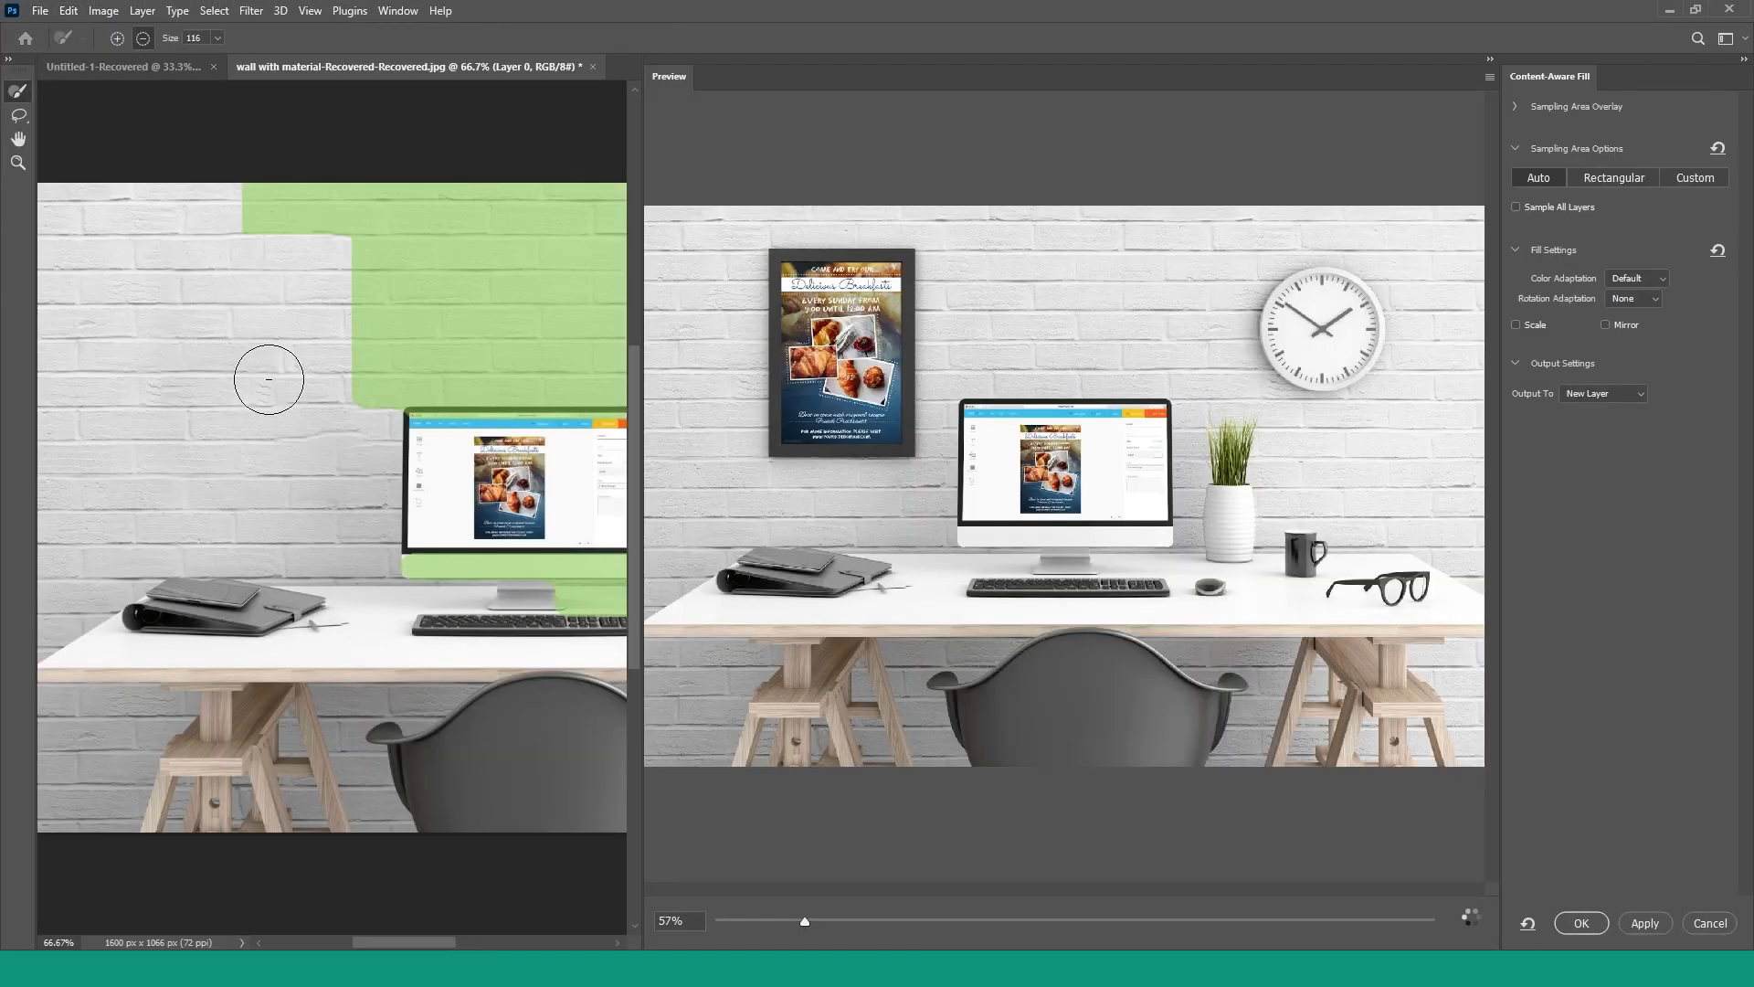
key("ctrl+plus")
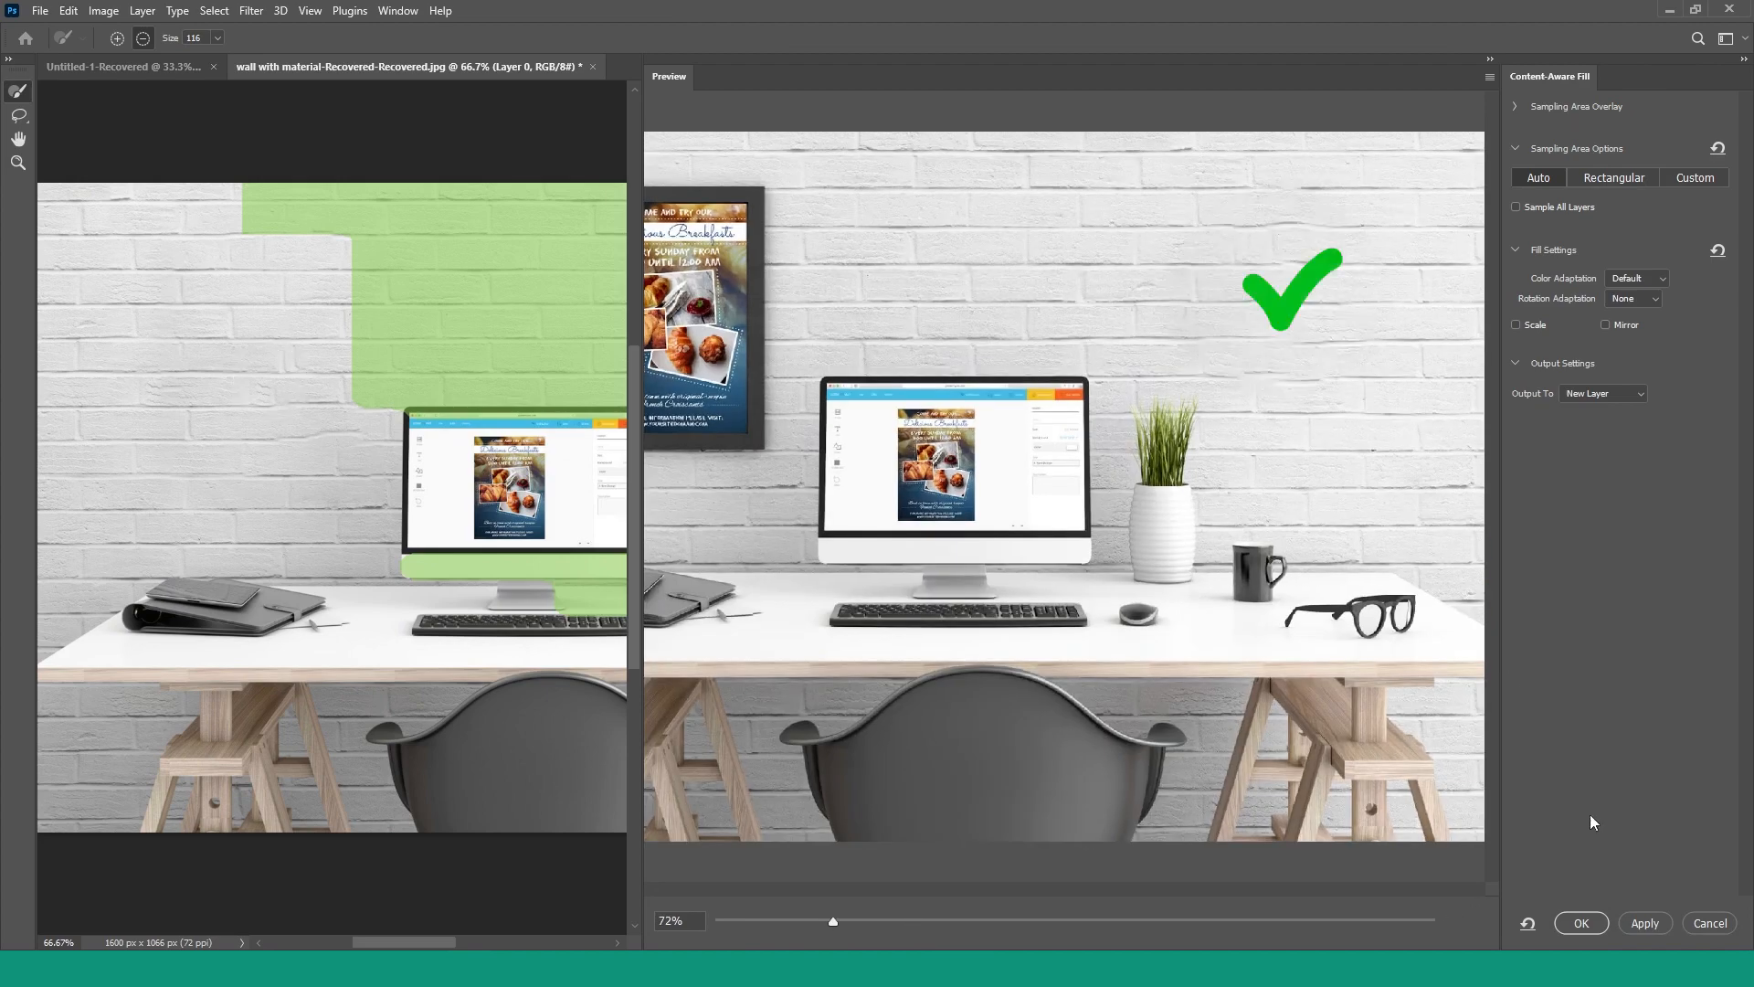
left_click(1567, 922)
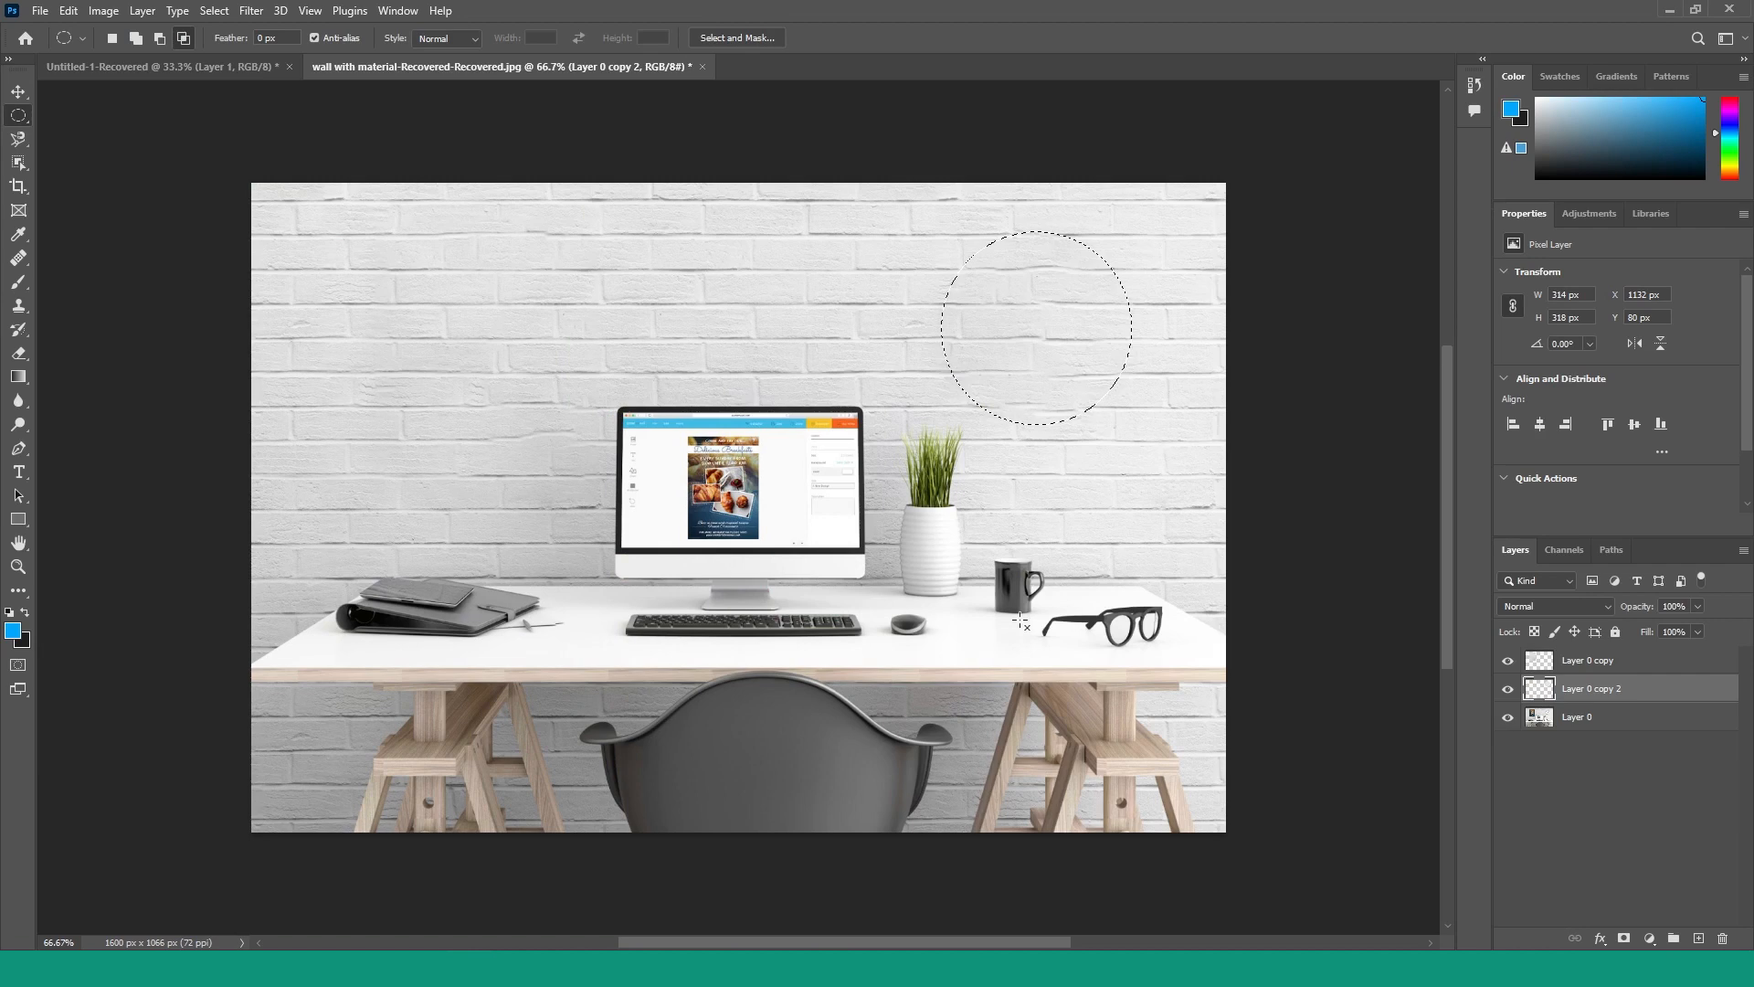
key("ctrl+d")
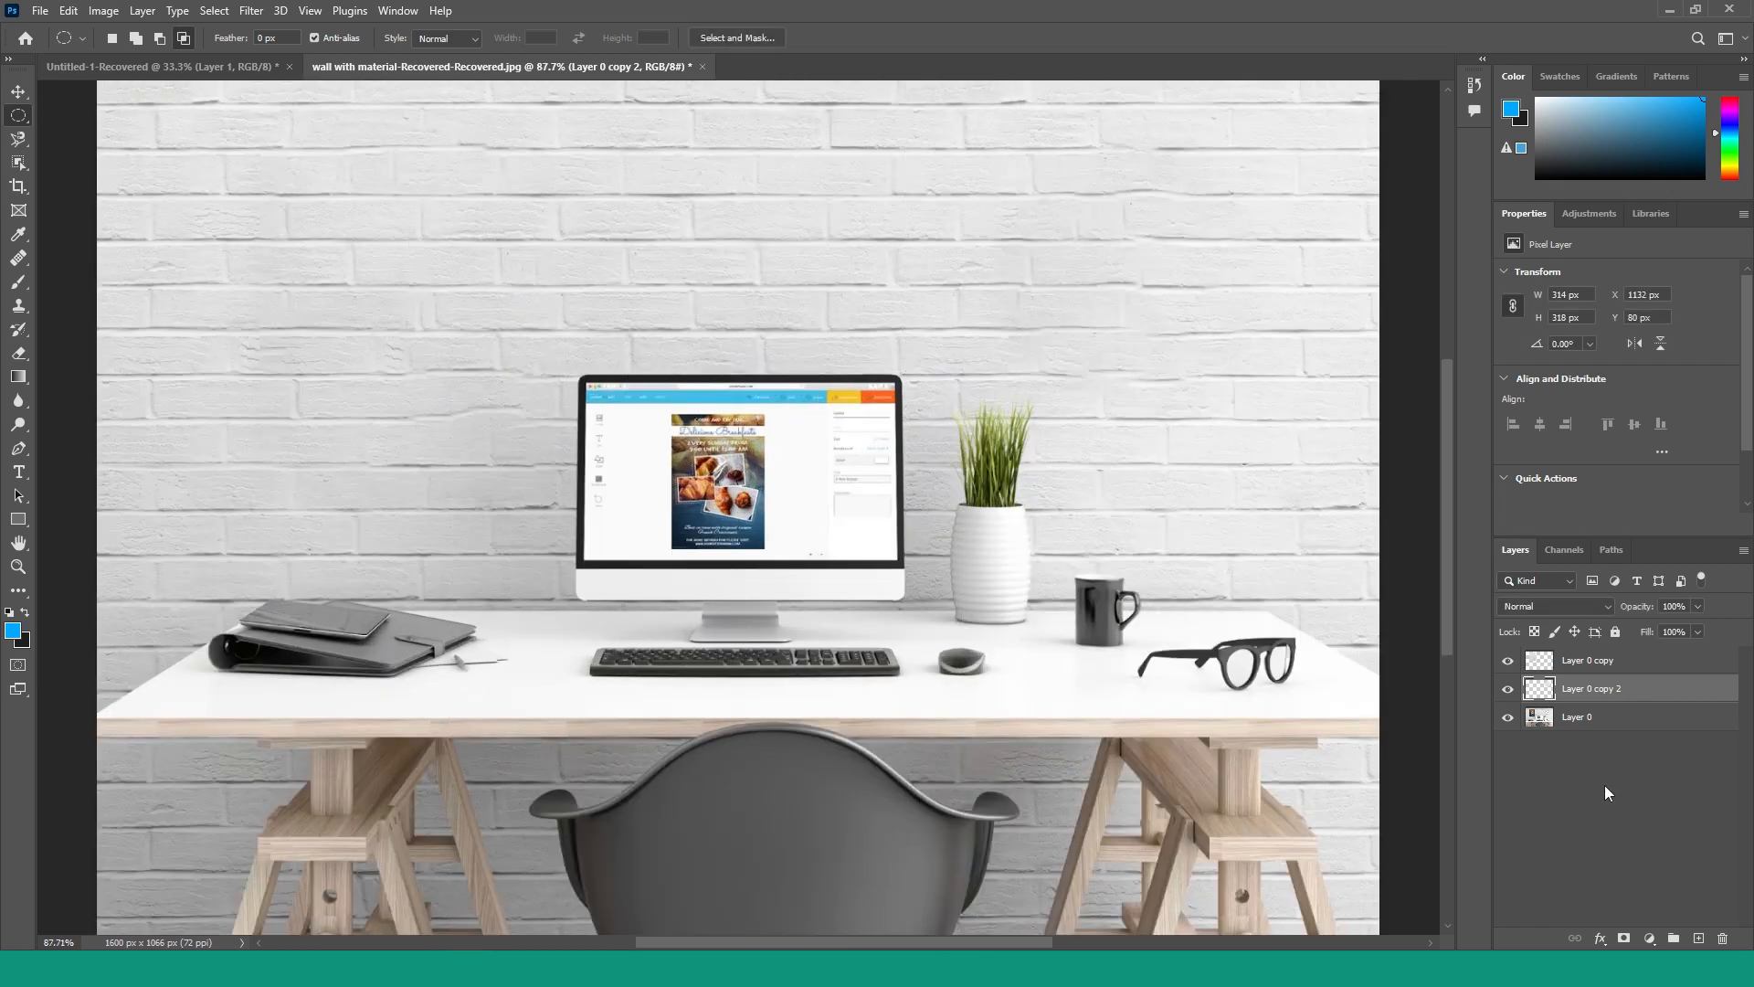
scroll(1237, 766, "down", 1)
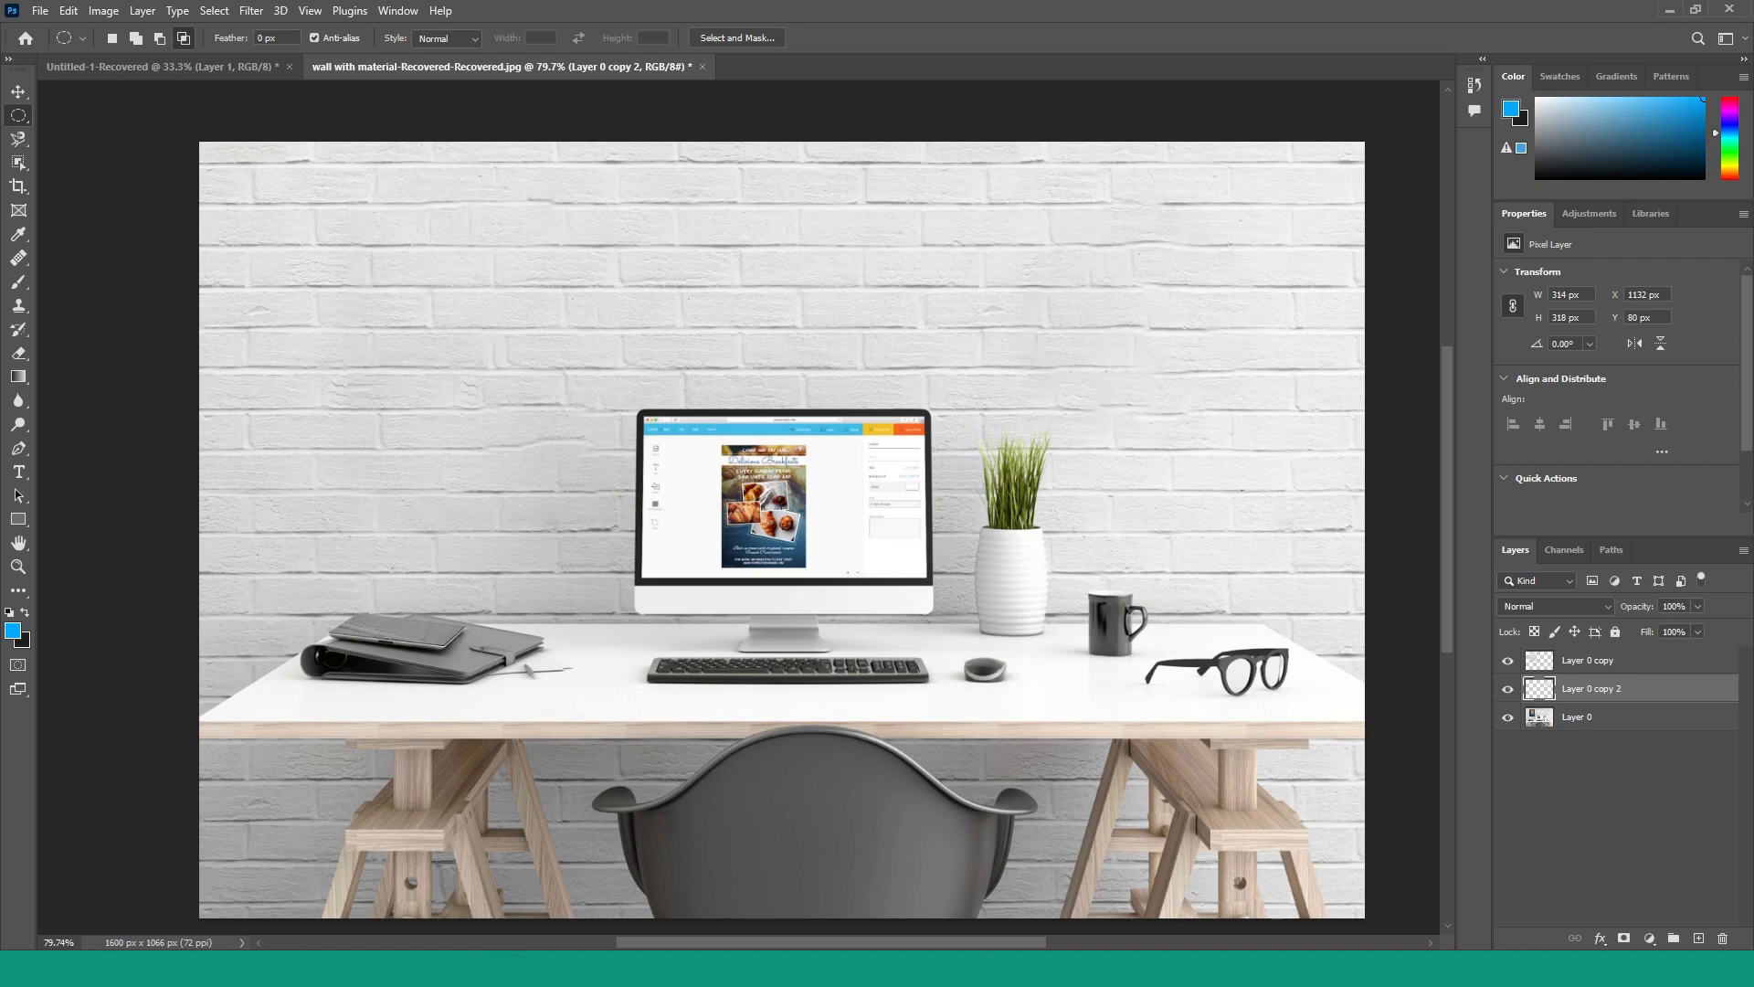